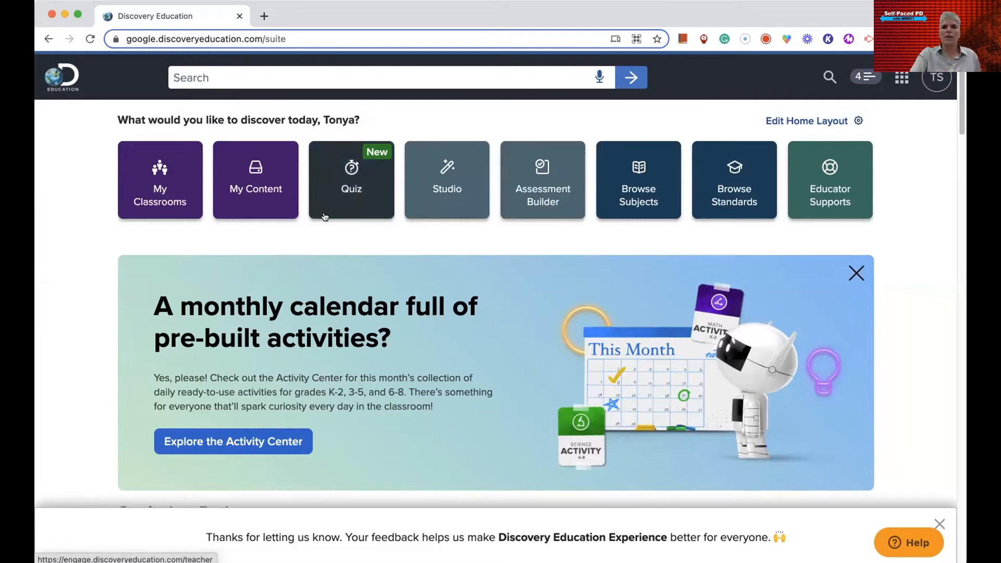
Step: Open the Quiz tool, view the Ask Live Quiz naming dialog and close it without launching
left_click(359, 183)
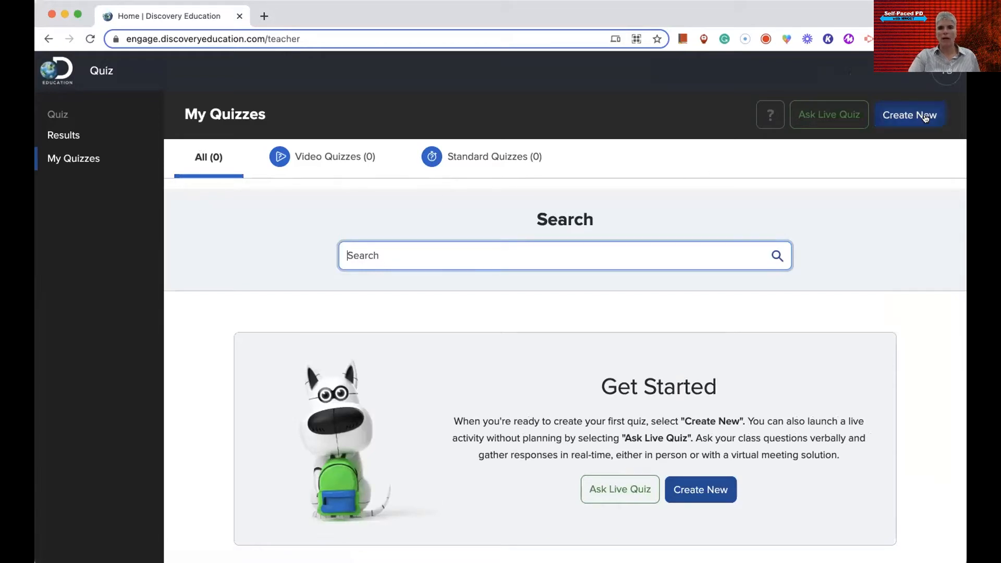
left_click(830, 115)
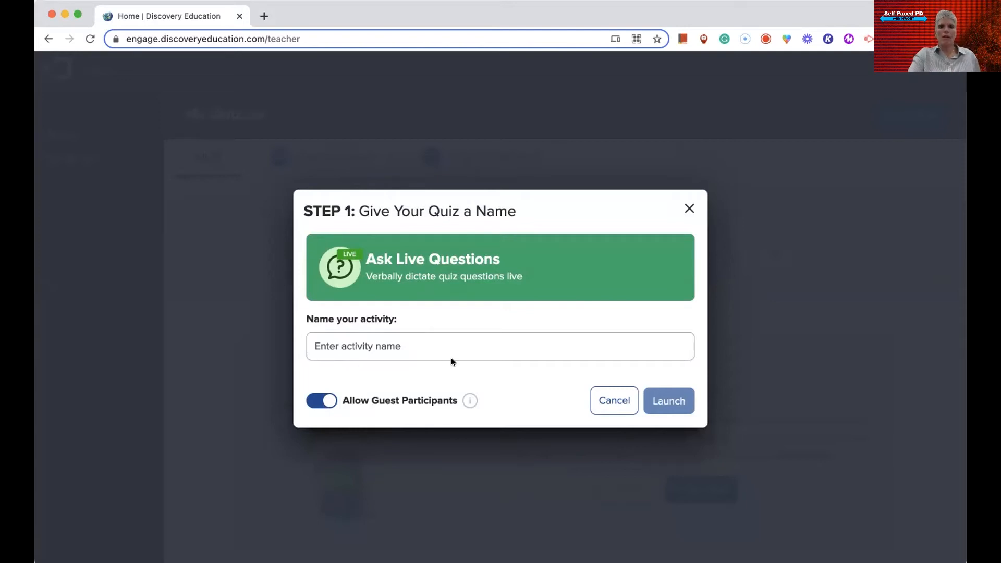
left_click(689, 208)
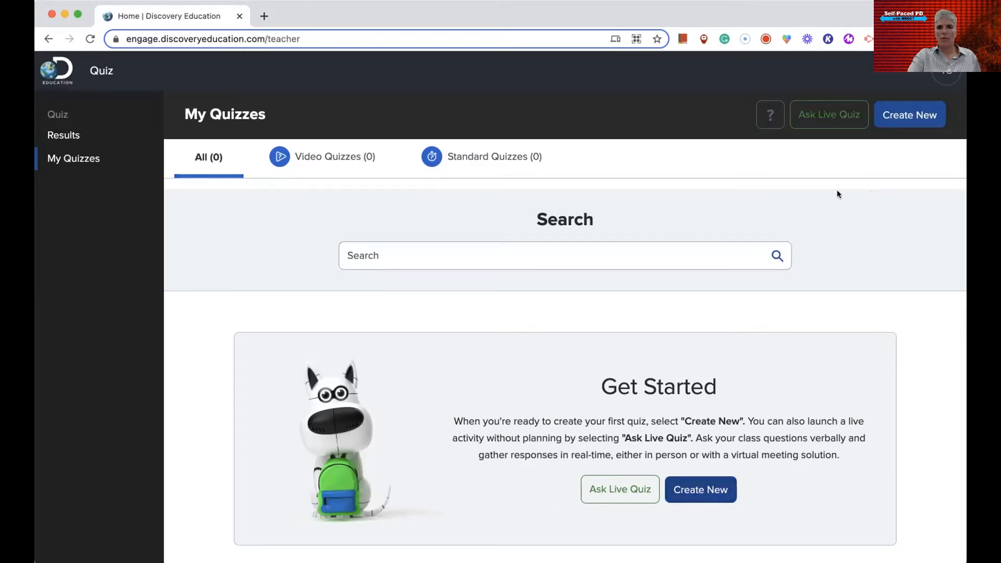
Step: Create a new Standard Quiz named "Video Explanation YouTube" and start building it
left_click(912, 114)
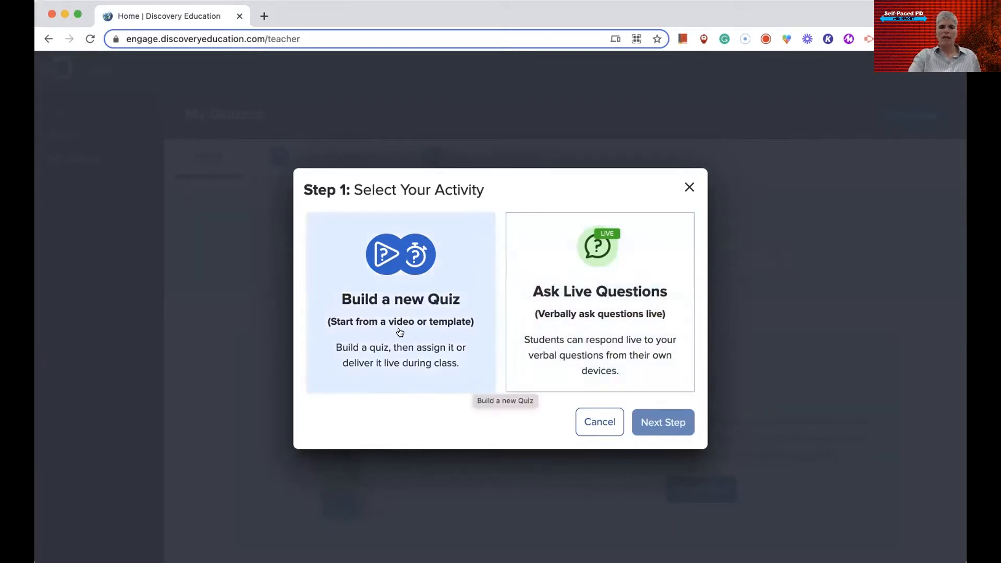
left_click(400, 333)
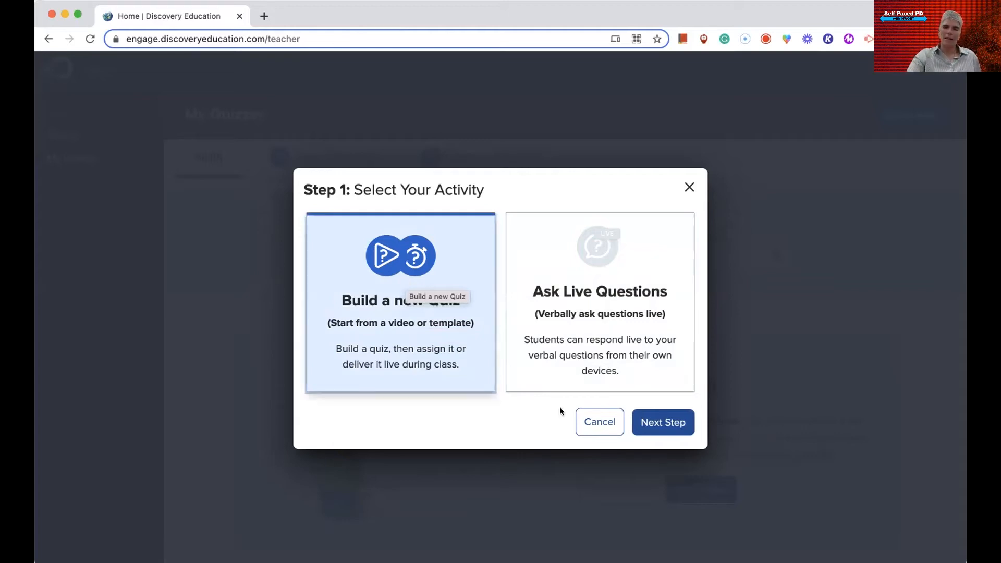
left_click(669, 426)
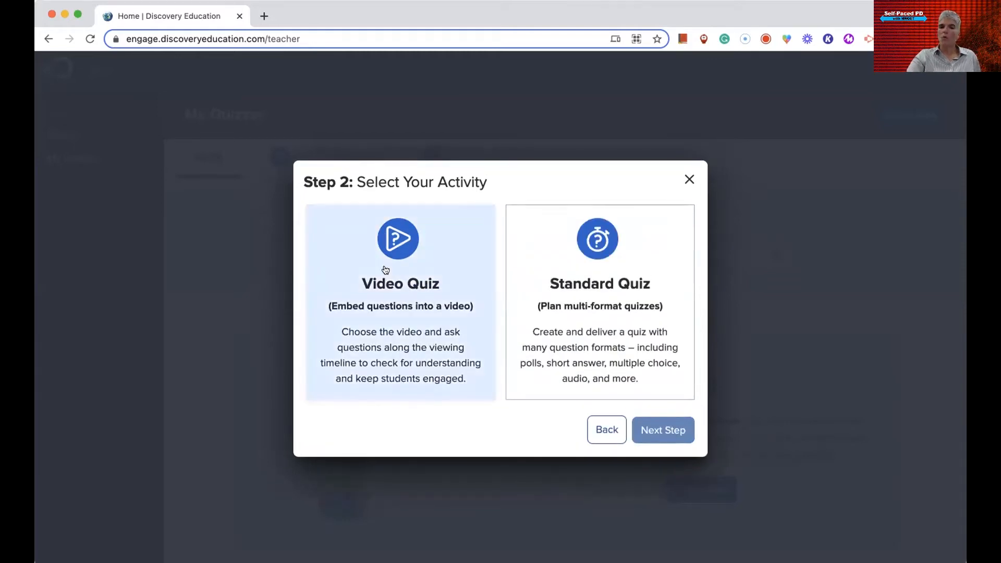
left_click(604, 281)
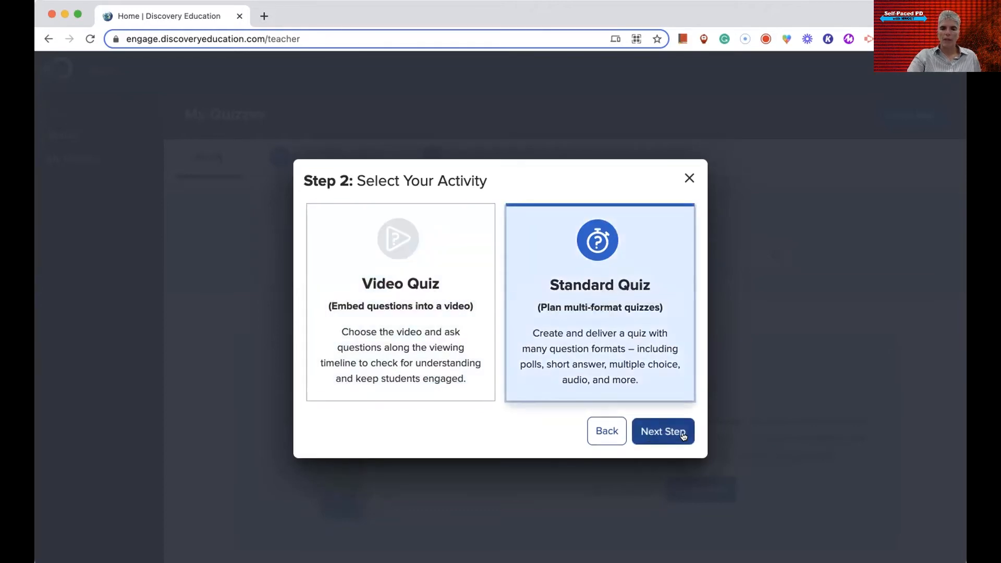
left_click(669, 426)
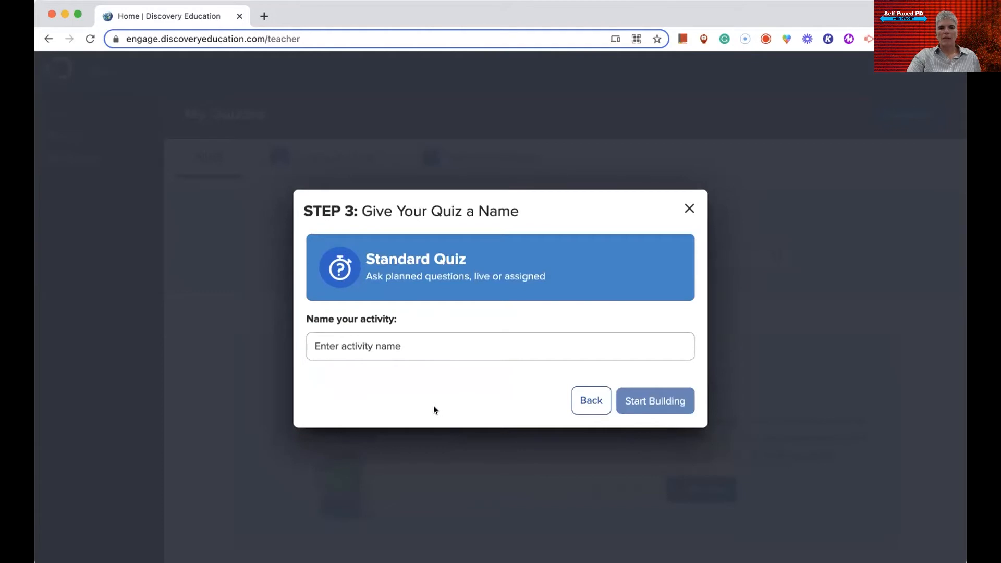
left_click(419, 346)
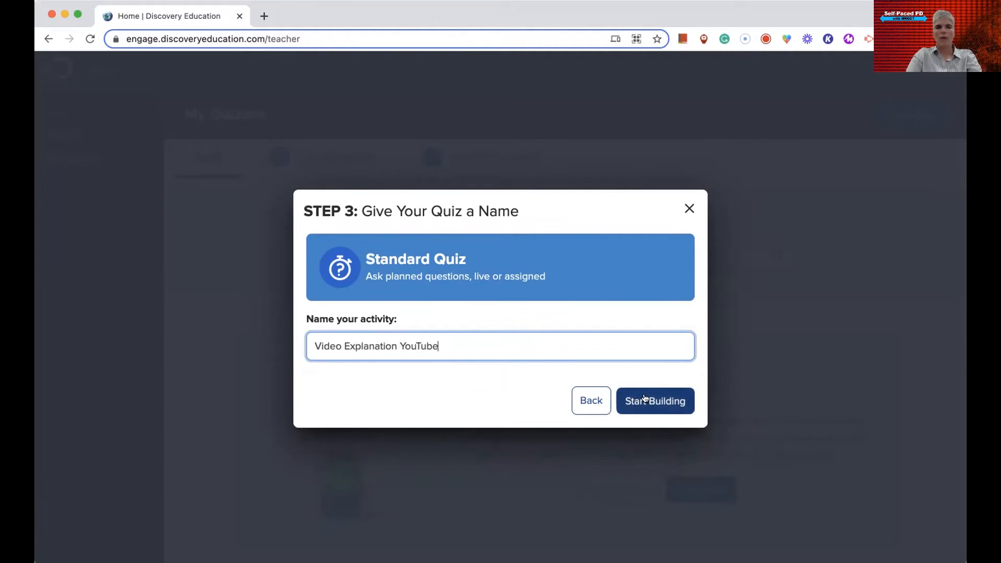
left_click(644, 399)
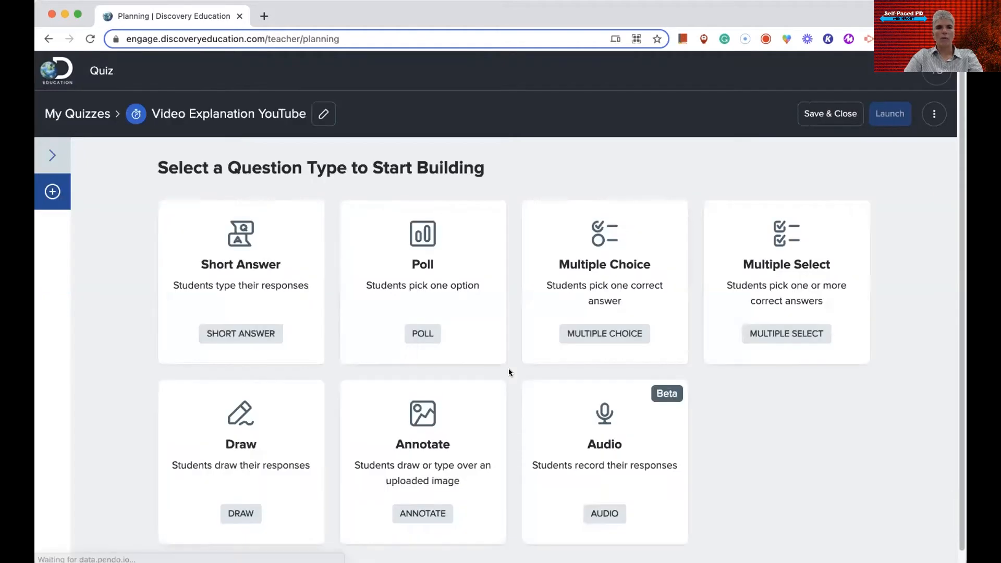
Step: Add the quiz's first question and review the available question types, keeping Multiple Choice
scroll(805, 447, "down", 1)
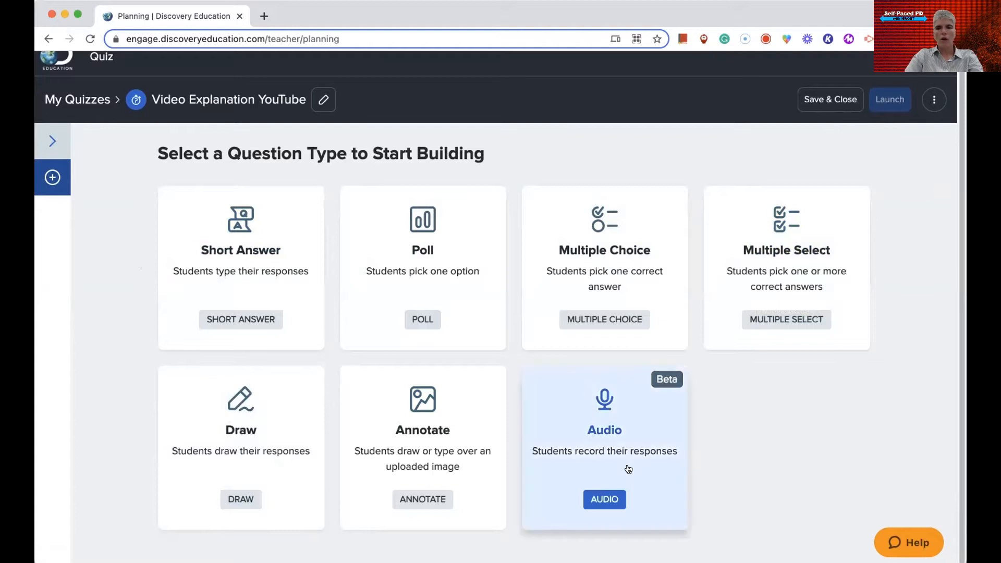
mouse_move(674, 386)
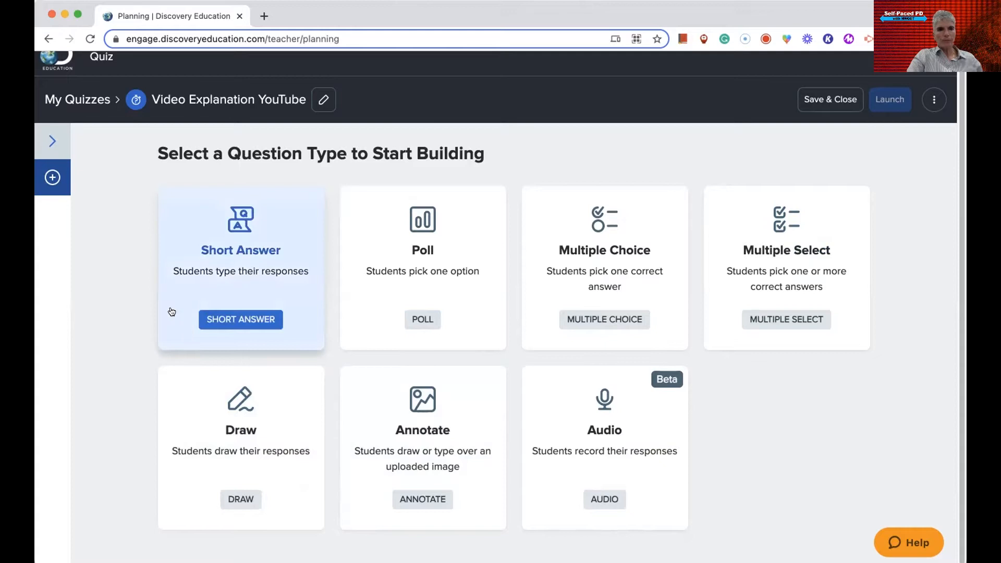
left_click(54, 183)
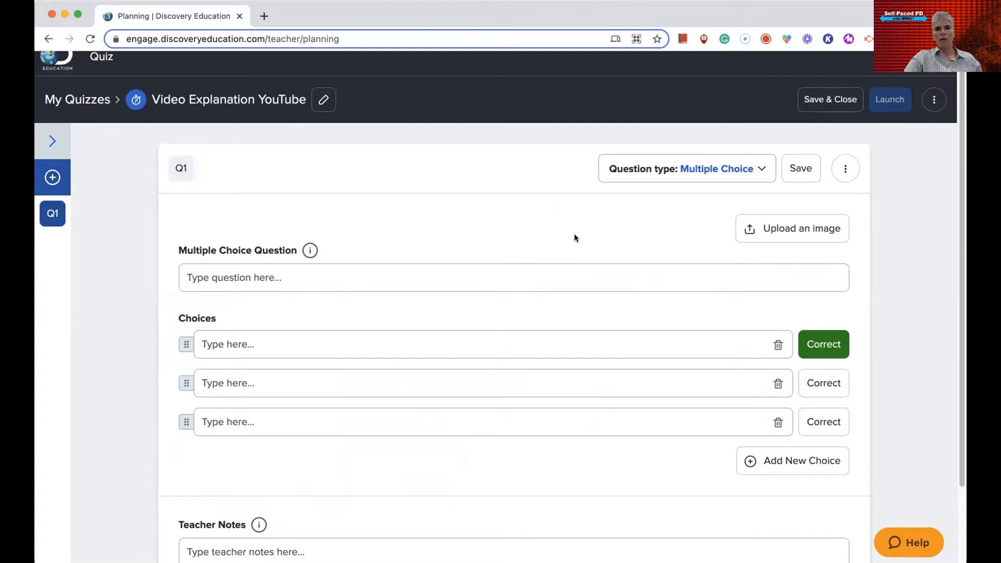
left_click(760, 170)
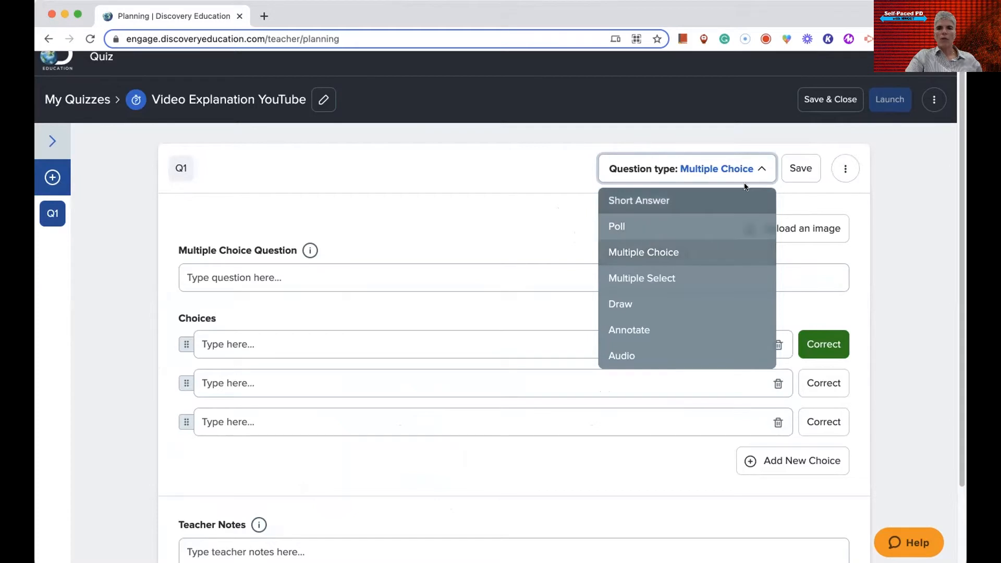
left_click(411, 209)
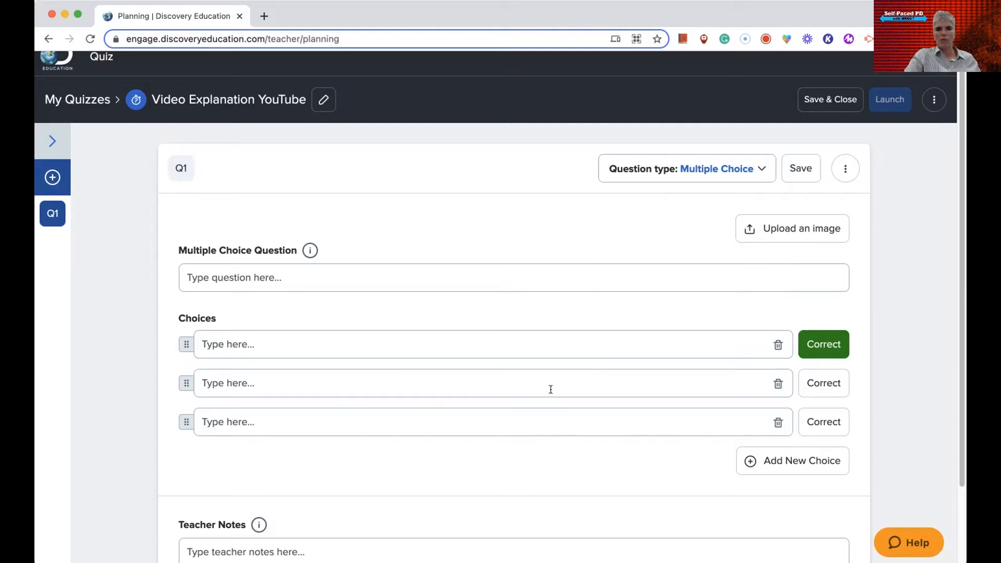
Step: Enter "What is the answer to 2+2" as the text of multiple choice question 1
left_click(441, 278)
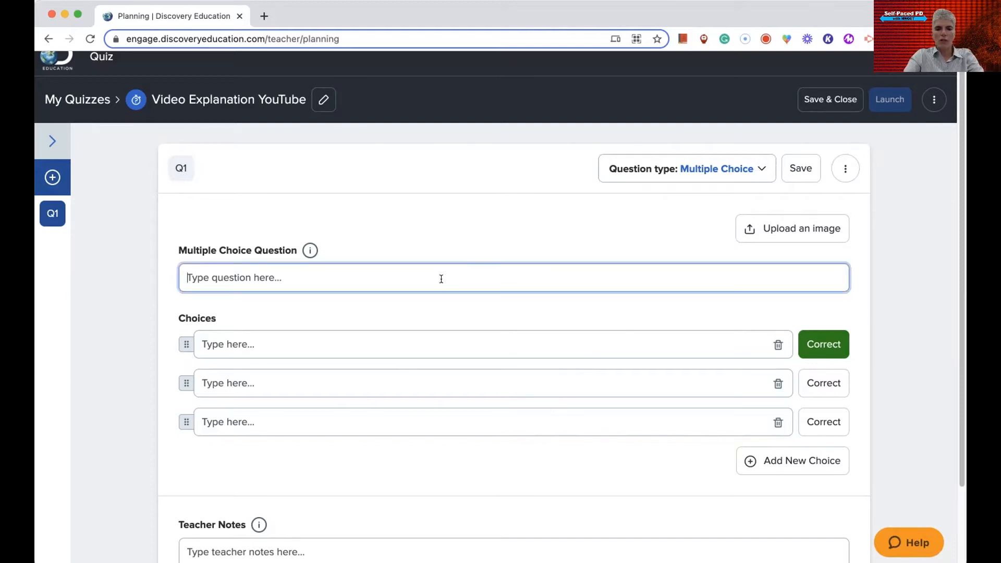
type("What is the ans")
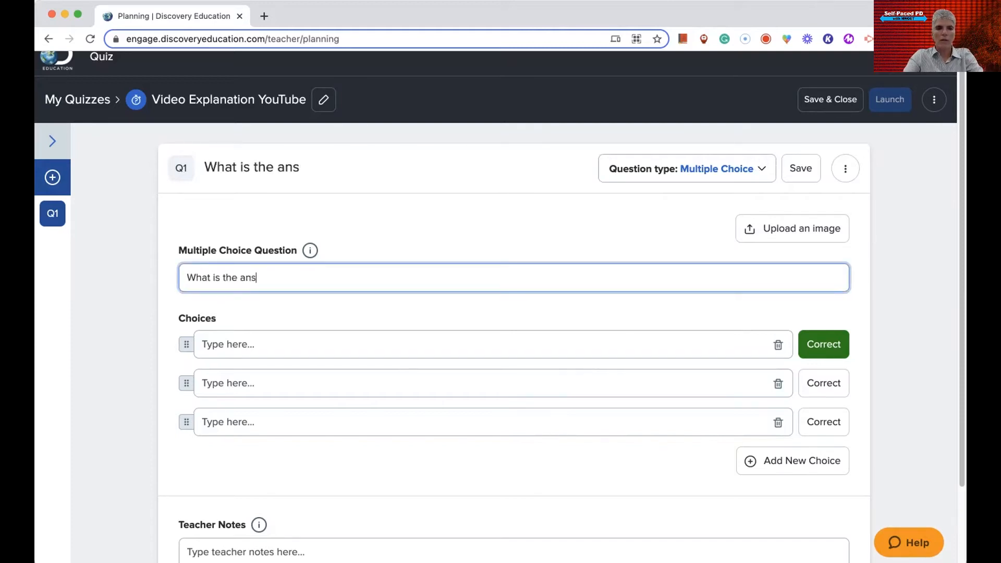
type("wer to")
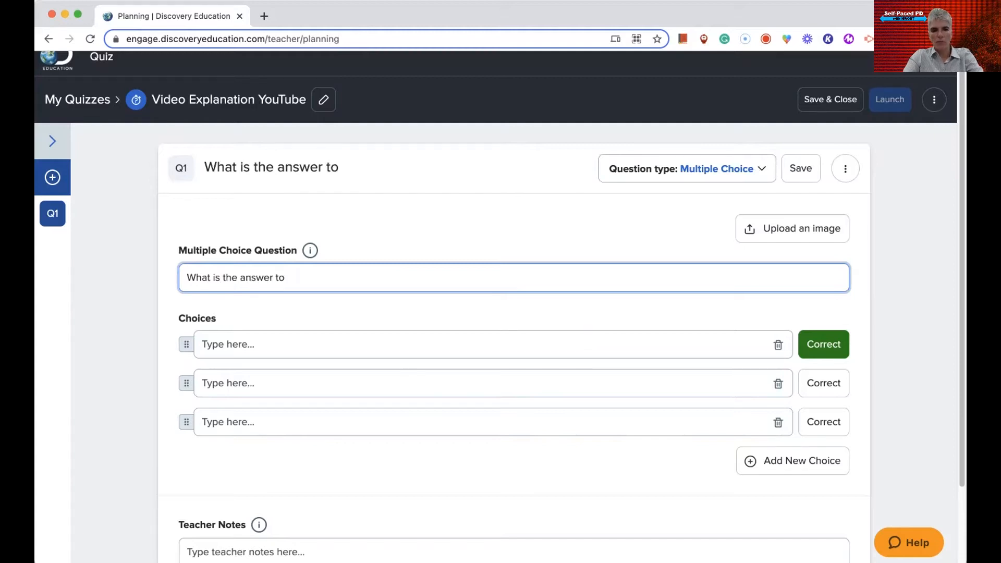
type(" 2=2")
key("BackSpace")
key("BackSpace")
type("+2")
Step: Fill the three answer choices of question 1 with 4, 6 and 8, marking 4 as the correct answer
left_click(339, 351)
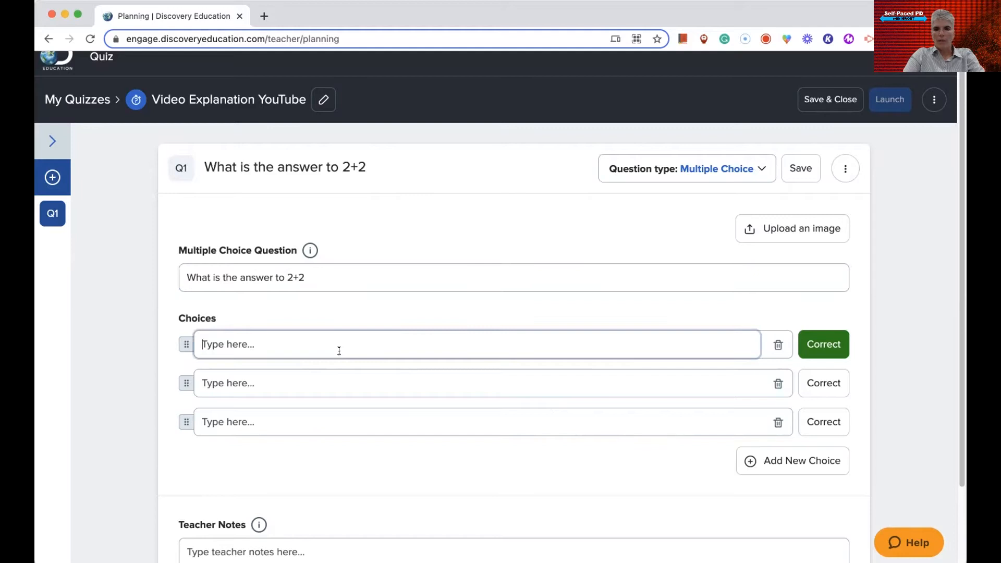
type("4")
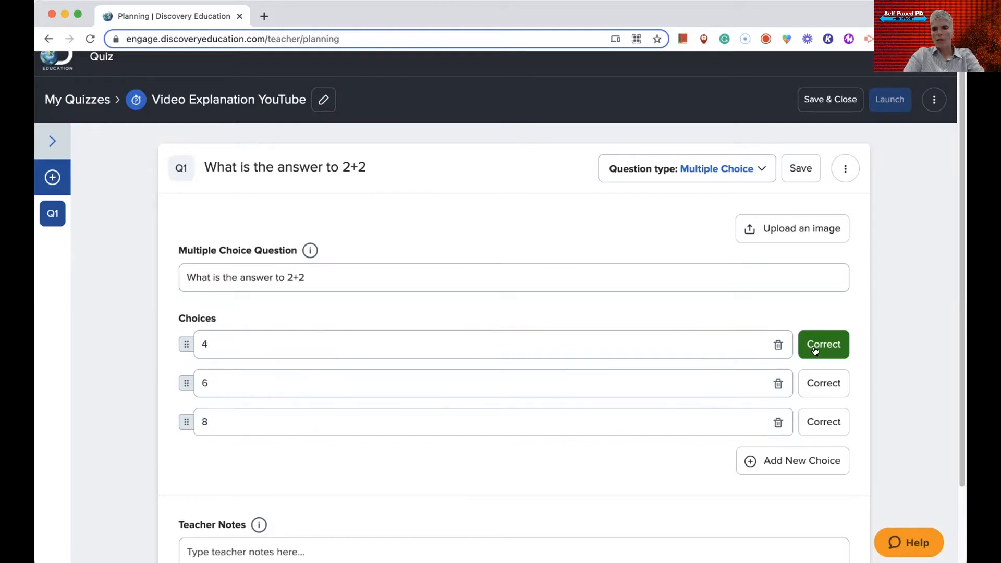
left_click(824, 384)
left_click(824, 422)
left_click(831, 343)
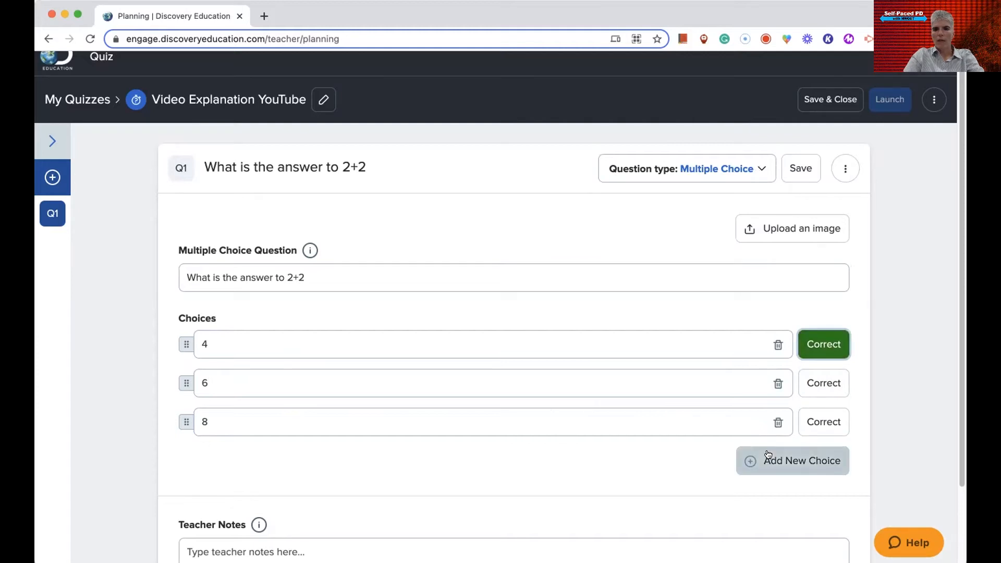
Step: Add a fourth answer choice of 10 to question 1 and go to the Teacher Notes field
left_click(768, 458)
left_click(485, 461)
type("10")
scroll(548, 485, "down", 5)
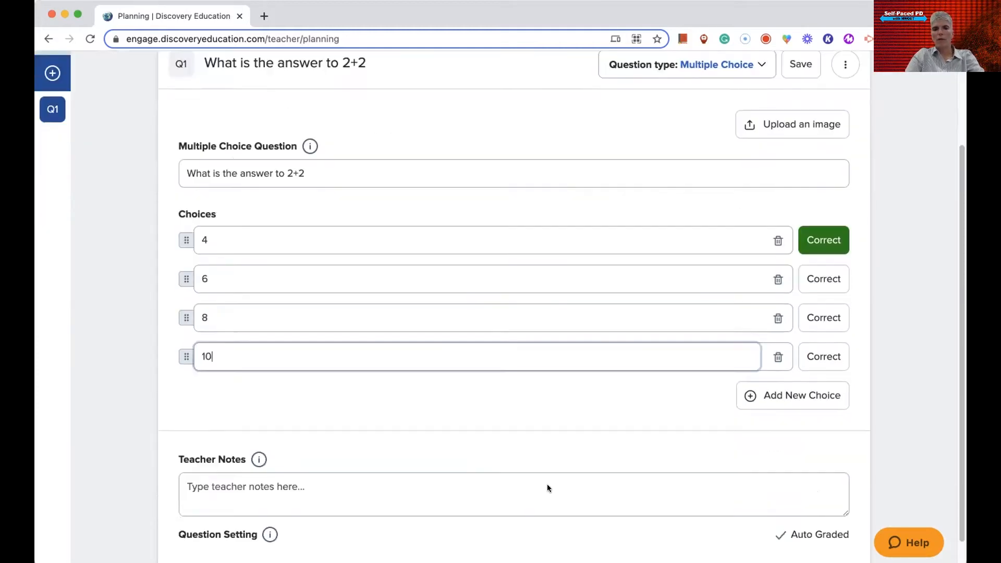
left_click(403, 452)
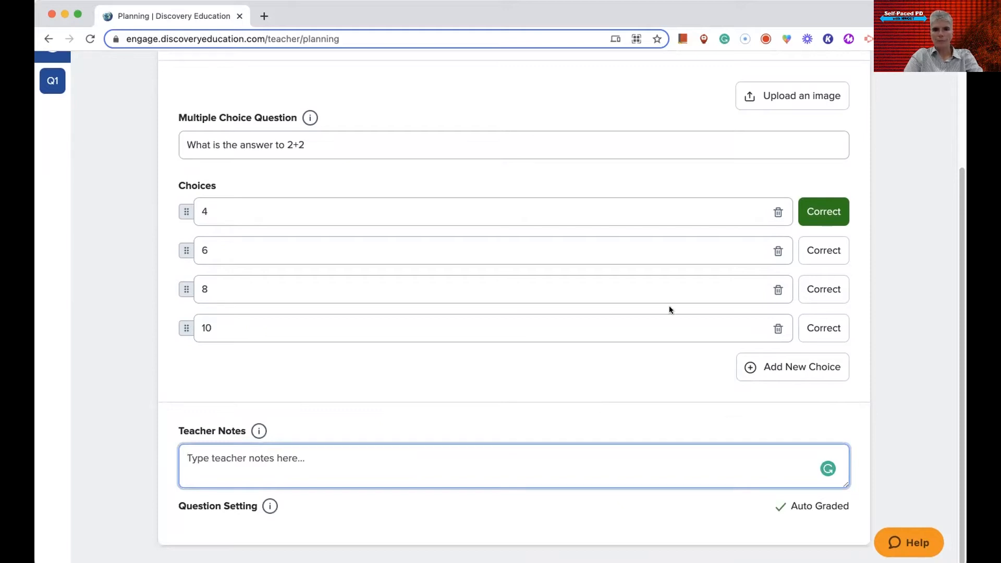
Step: View the image upload option for question 1 without adding a file, and save the question
scroll(798, 240, "up", 3)
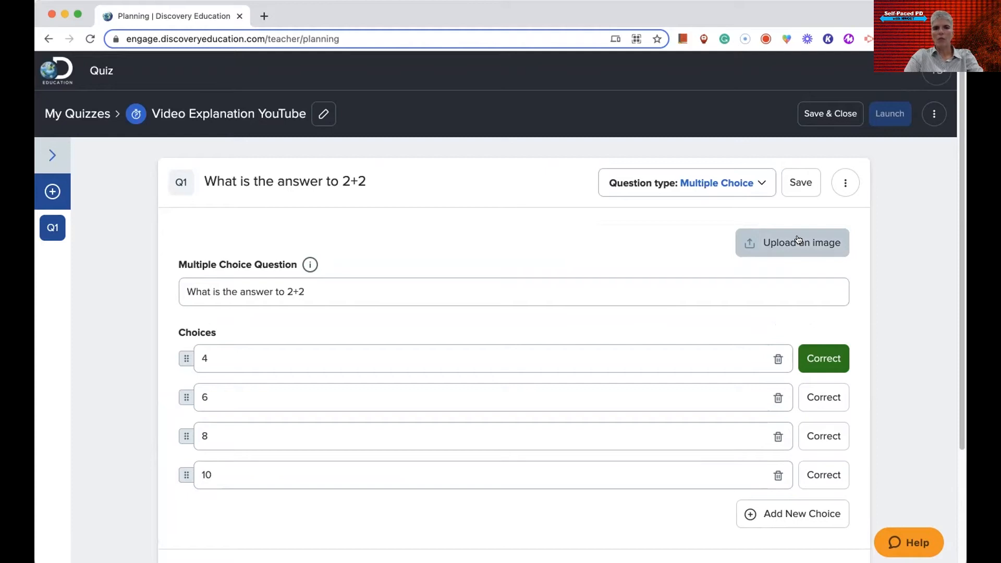
left_click(798, 240)
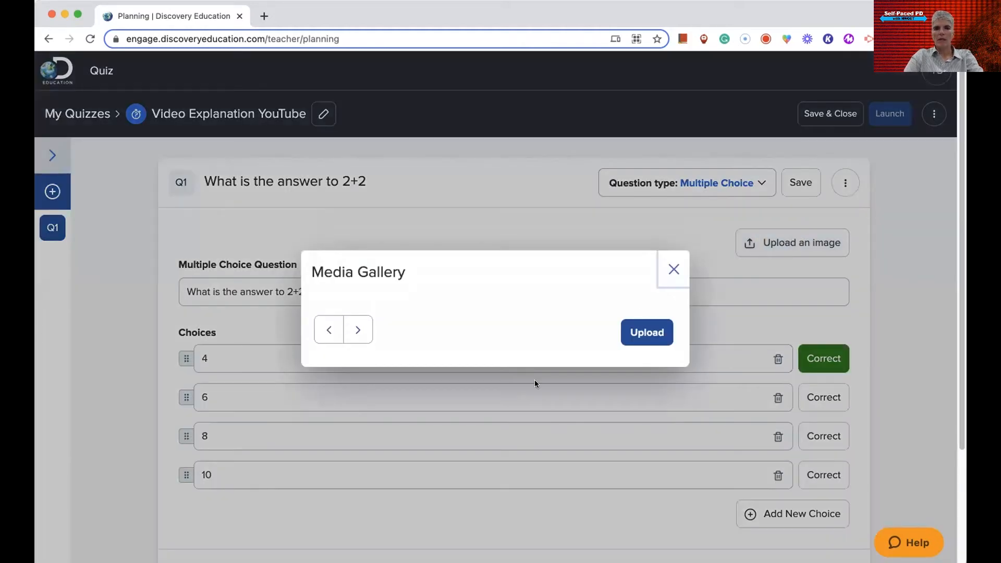
left_click(645, 339)
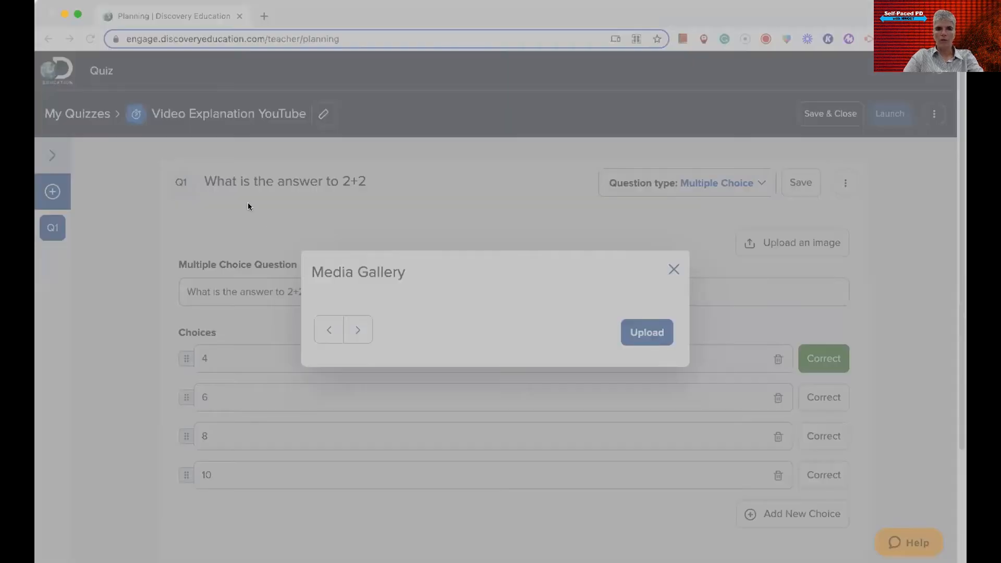
left_click(804, 406)
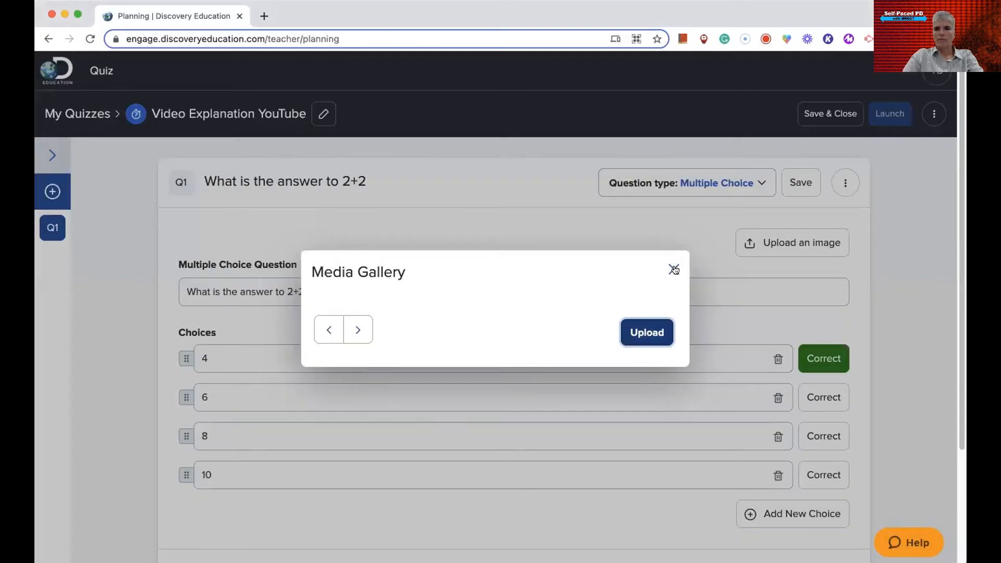
left_click(674, 269)
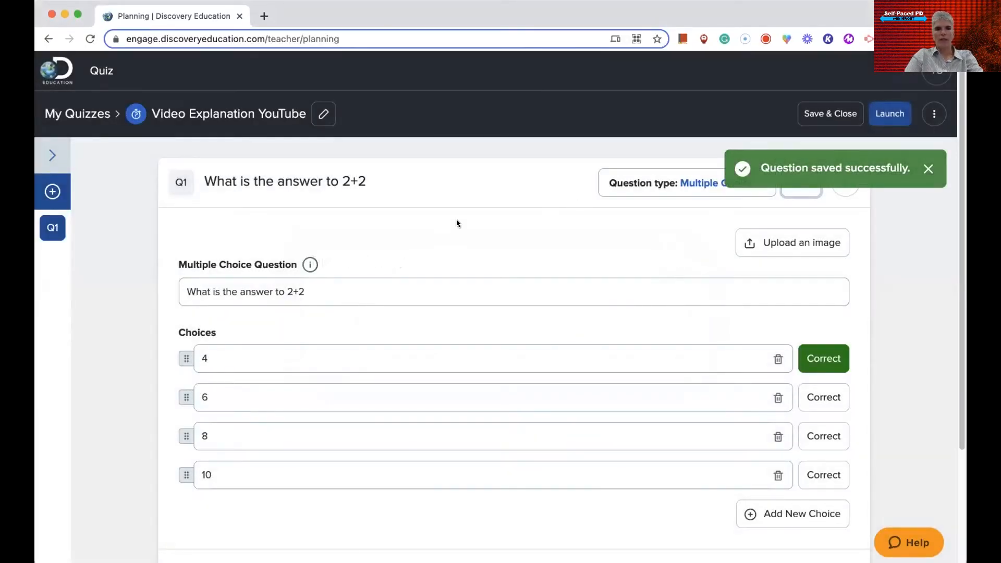
Step: Add a second question to the quiz and set its question type to Poll
left_click(52, 191)
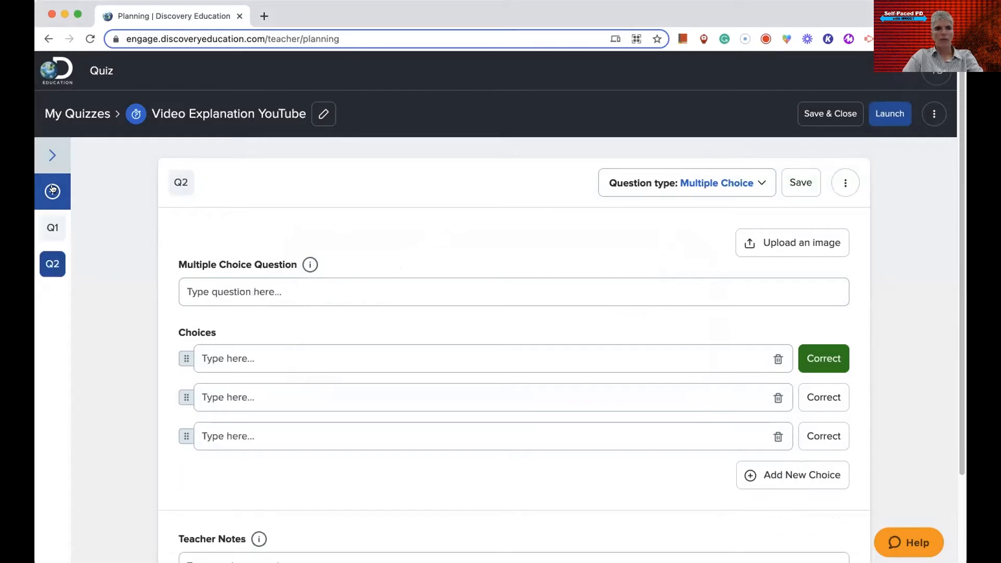
left_click(54, 229)
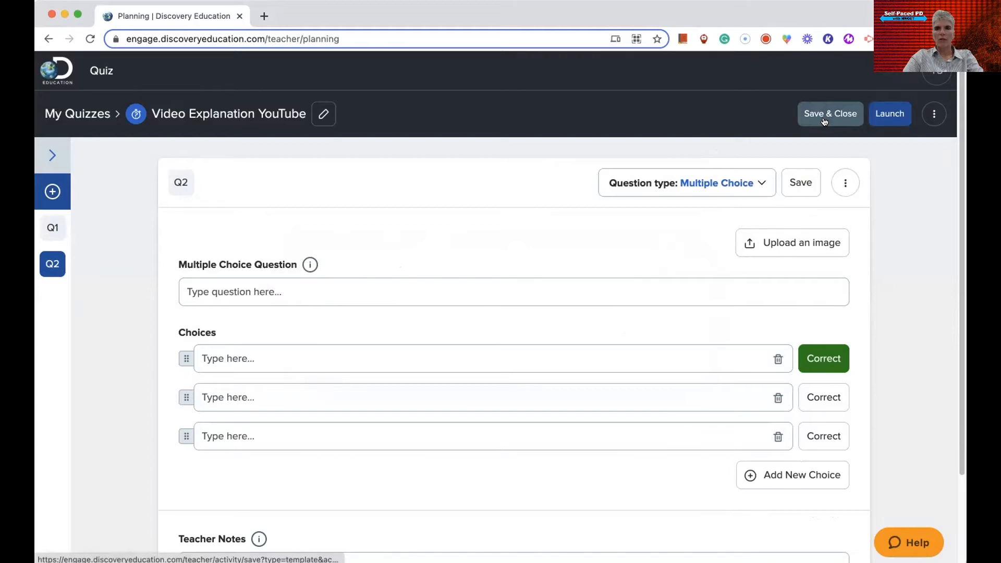
left_click(758, 184)
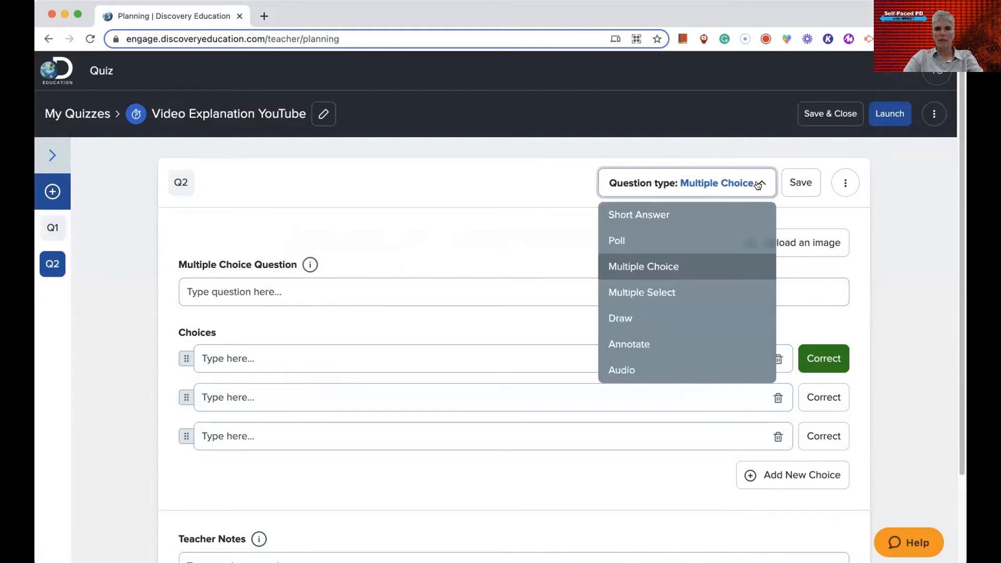
left_click(660, 243)
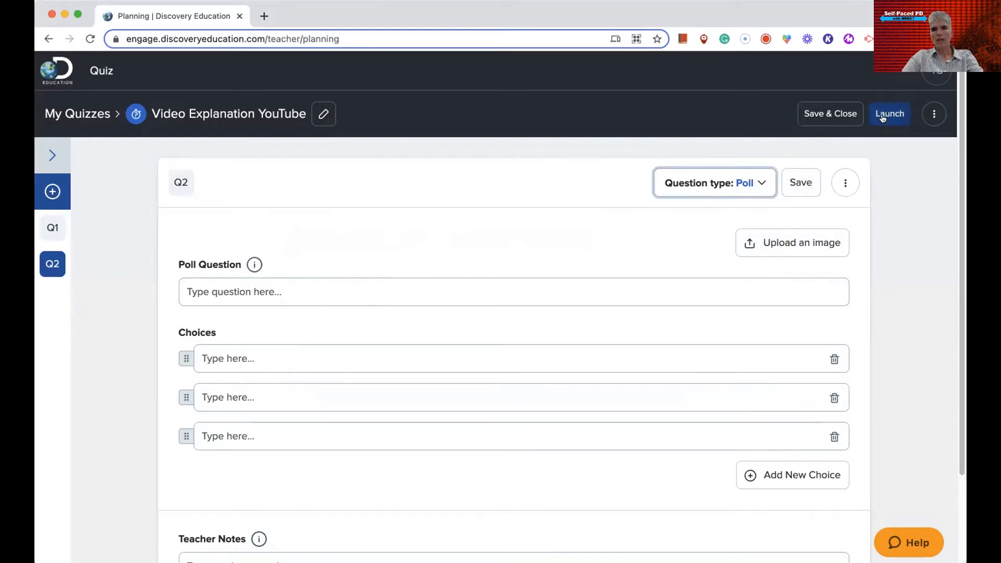
Step: Enter "Which one is the best" as the poll question text and go to its first choice
left_click(347, 296)
type("Whic")
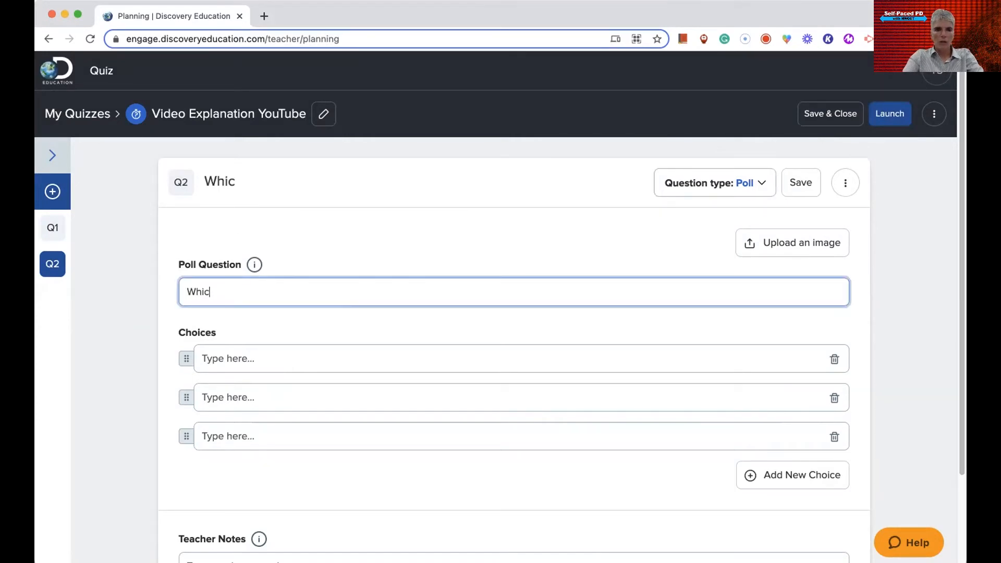
type("h one is the ")
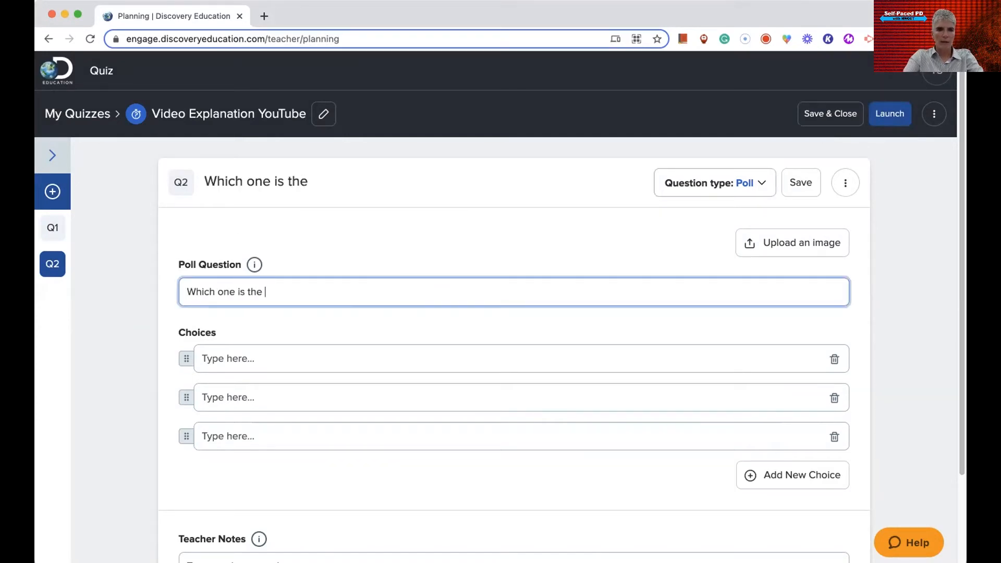
type("best")
left_click(269, 357)
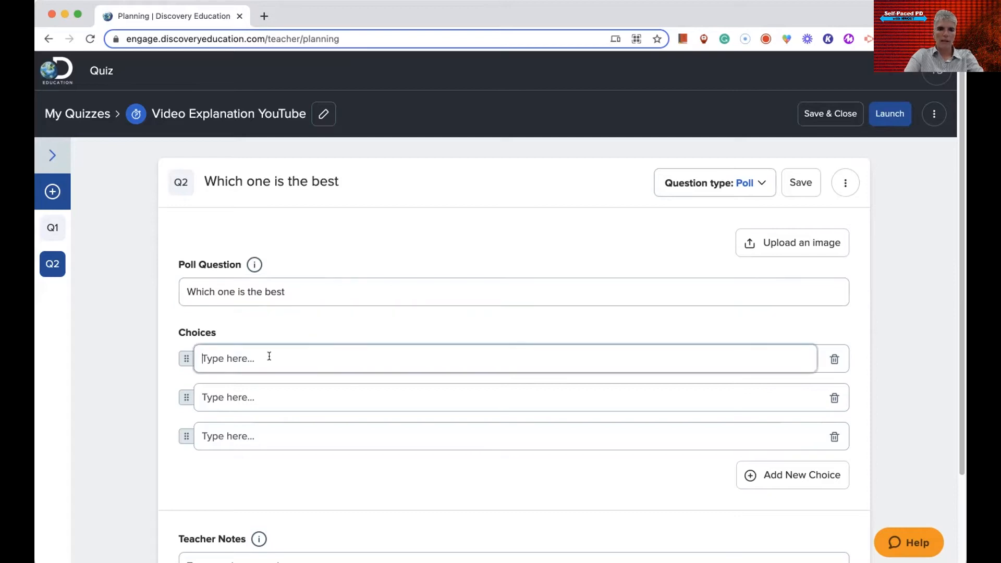
Step: Fill in the three poll choices with pizza, tacos and chicken
type("pizza")
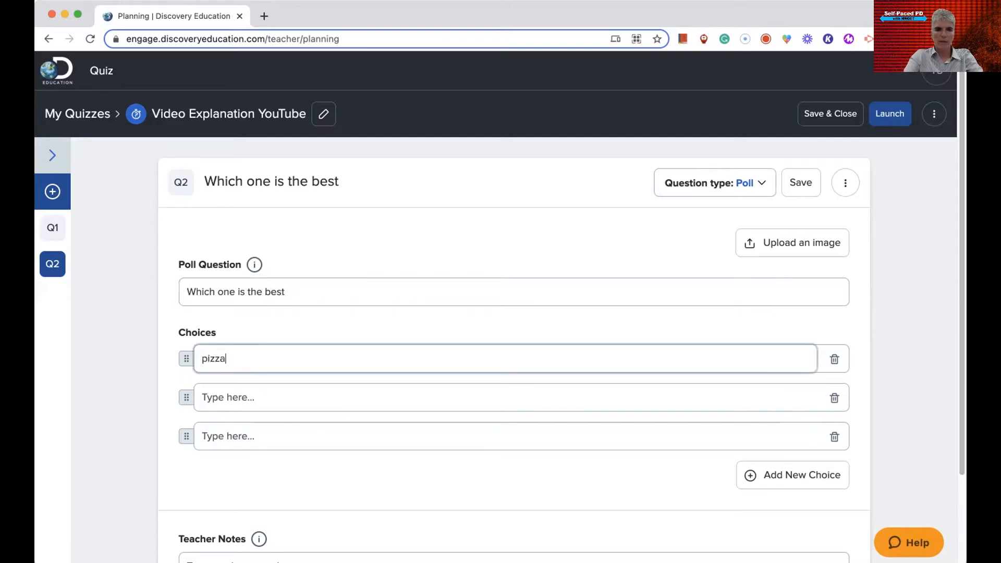
left_click(254, 395)
type("tacos")
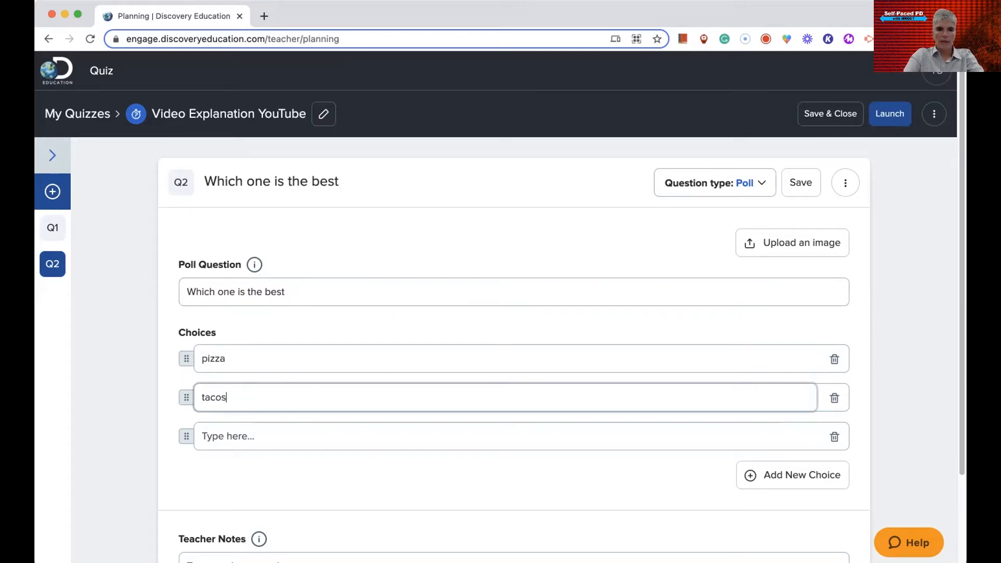
left_click(245, 432)
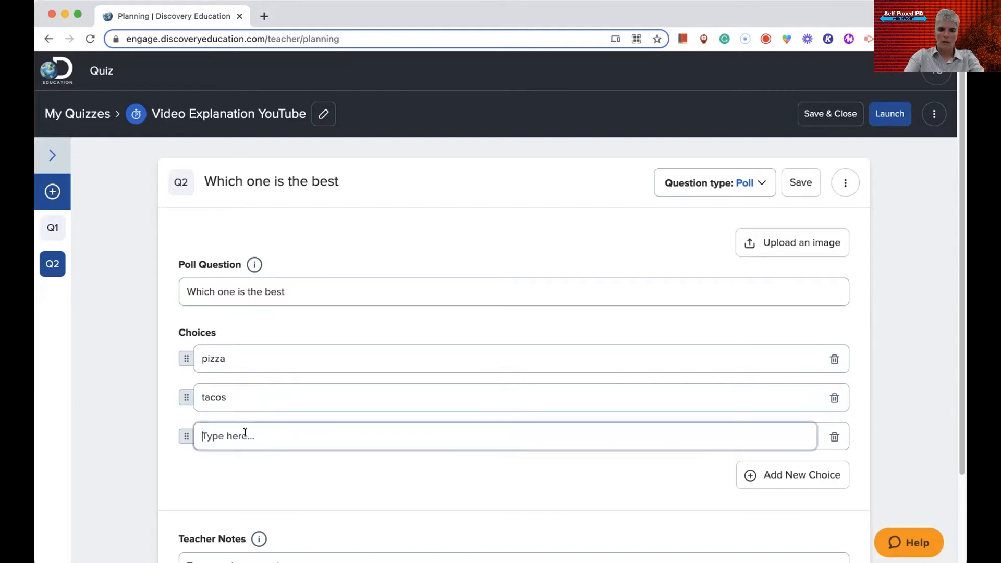
type("chicken")
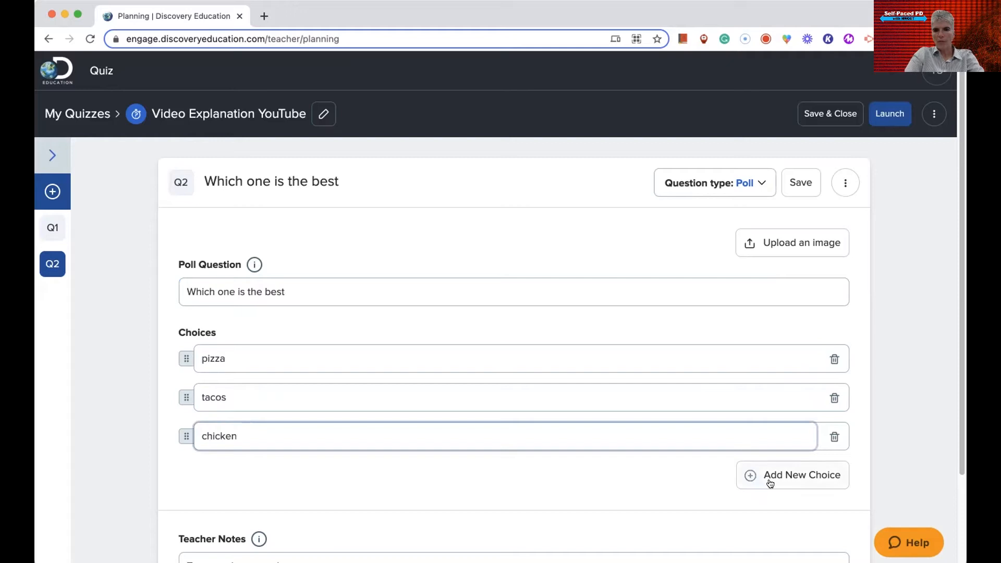
Step: Save the poll question and review the saved questions 1 and 2
scroll(648, 470, "down", 2)
scroll(649, 472, "down", 2)
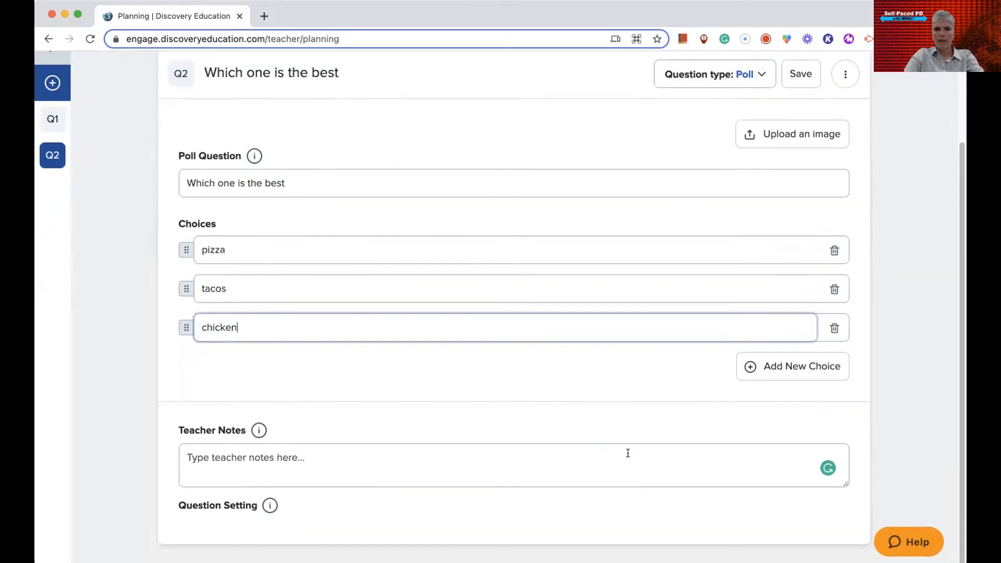
left_click(274, 506)
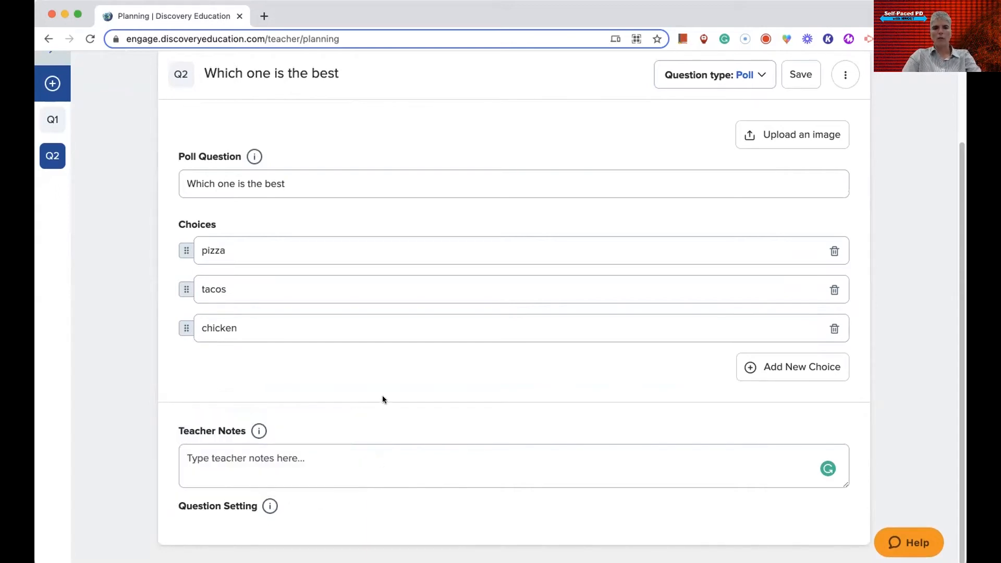
scroll(377, 382, "up", 3)
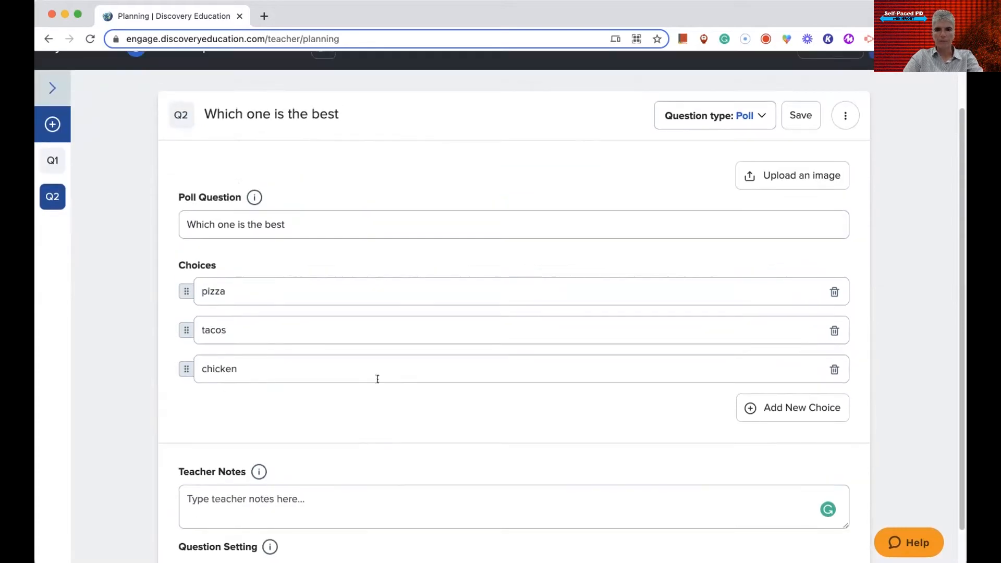
left_click(800, 183)
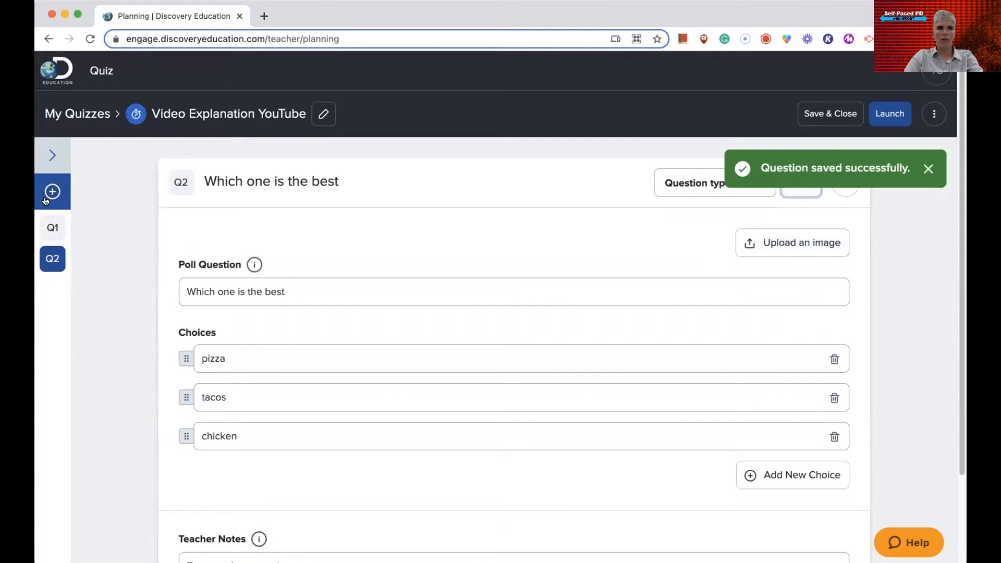
left_click(52, 225)
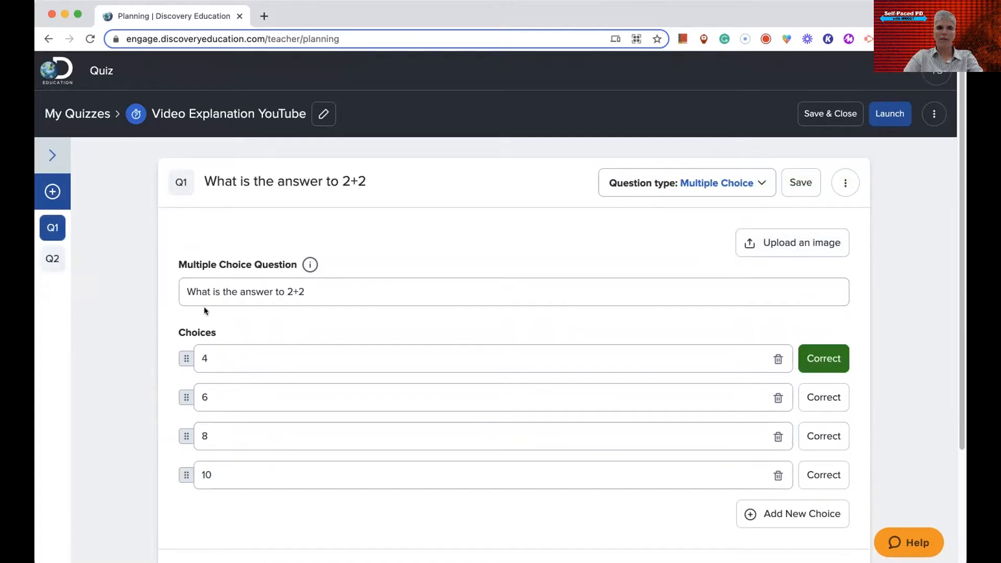
left_click(54, 259)
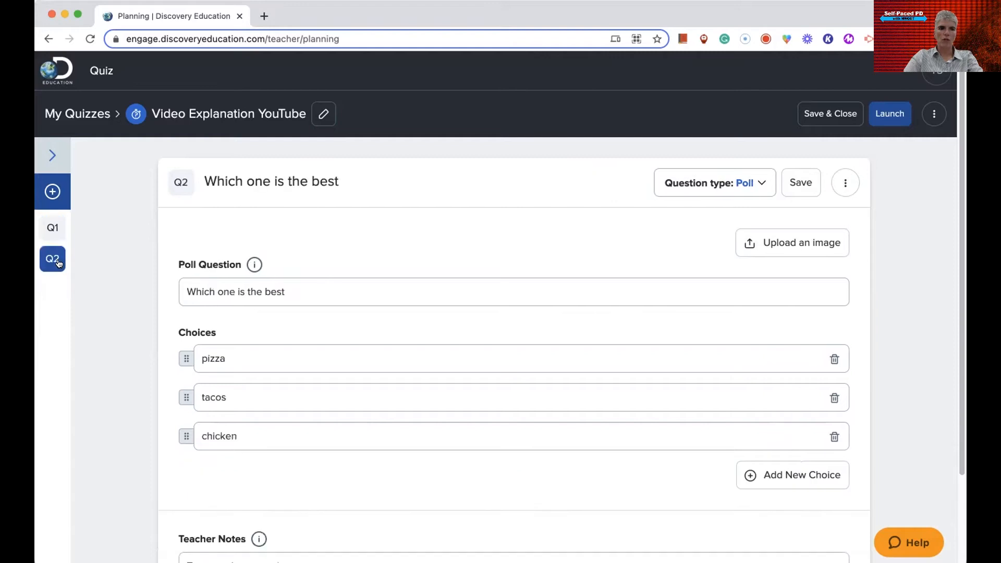
Step: Add a third question to the quiz and set its question type to Multiple Select
left_click(53, 192)
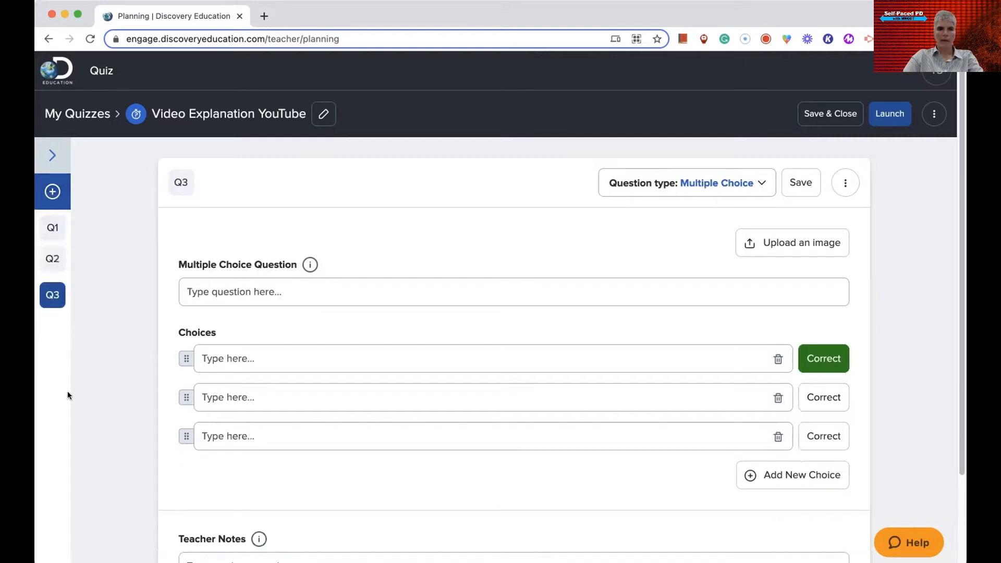
left_click(747, 188)
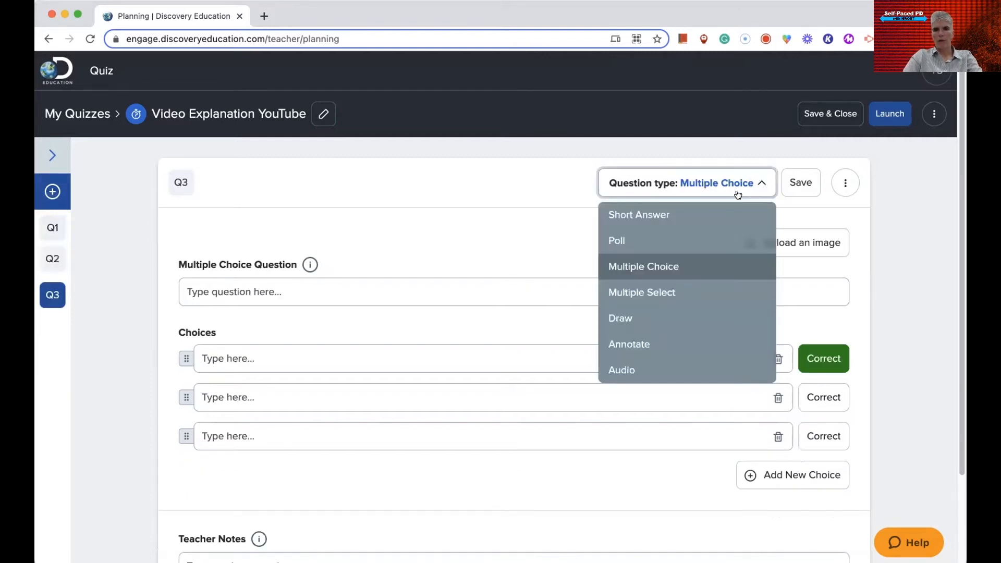
left_click(654, 292)
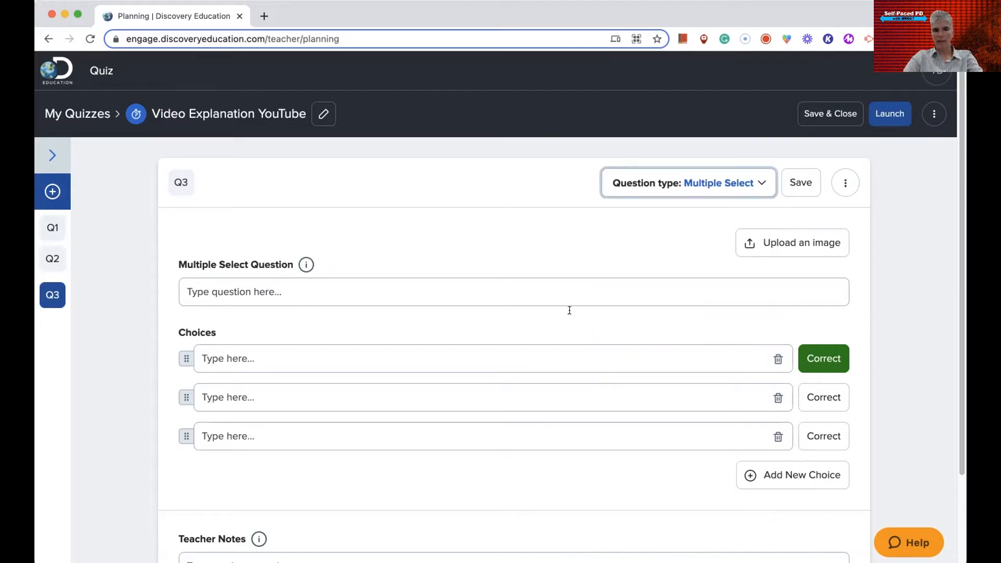
Step: Enter "Select all that apply" as the text of question 3, with the choices dog, cat, horse and cow
left_click(316, 289)
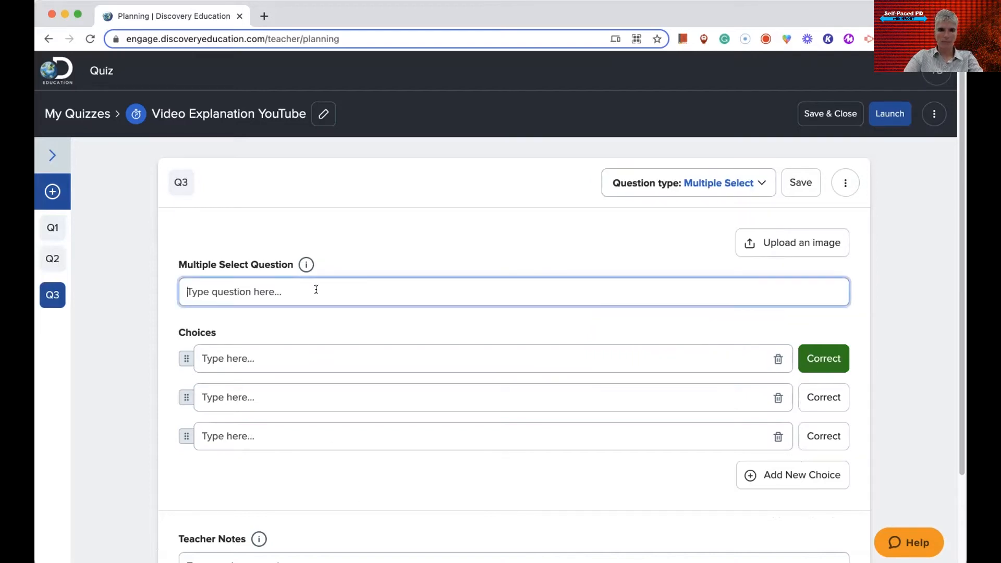
type("Select that")
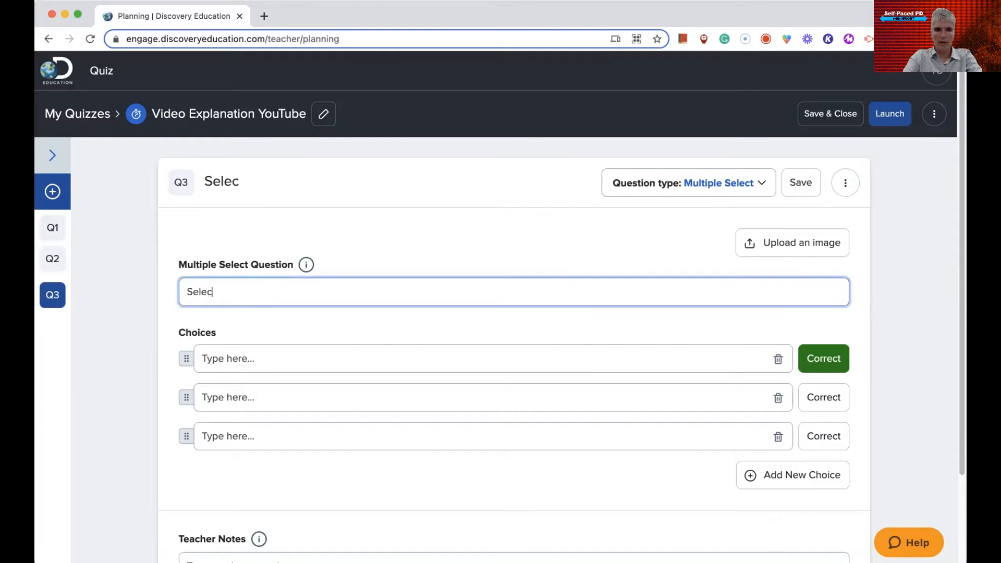
key("BackSpace")
key("BackSpace")
key("BackSpace")
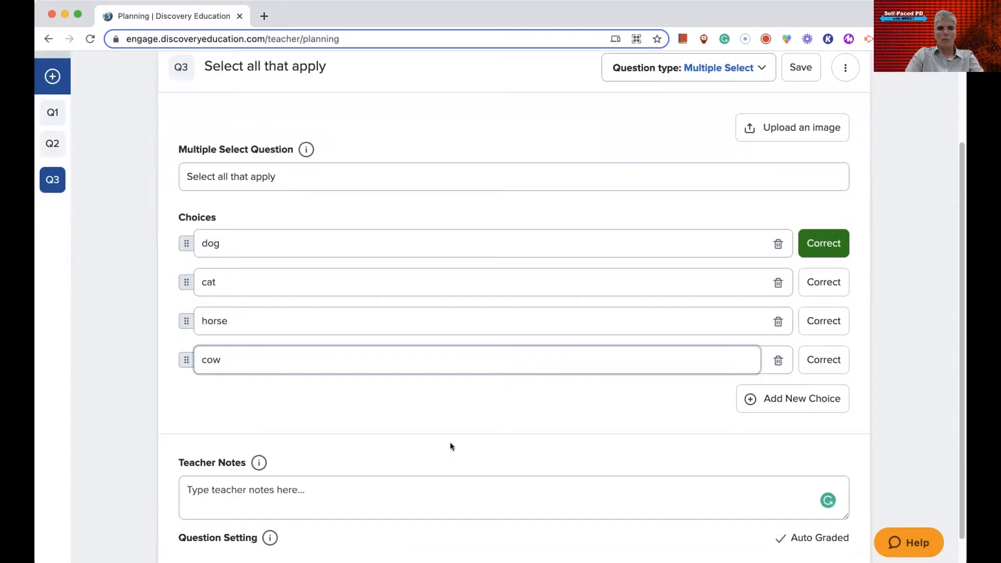
scroll(449, 442, "down", 1)
scroll(451, 442, "up", 3)
scroll(758, 264, "left", 2)
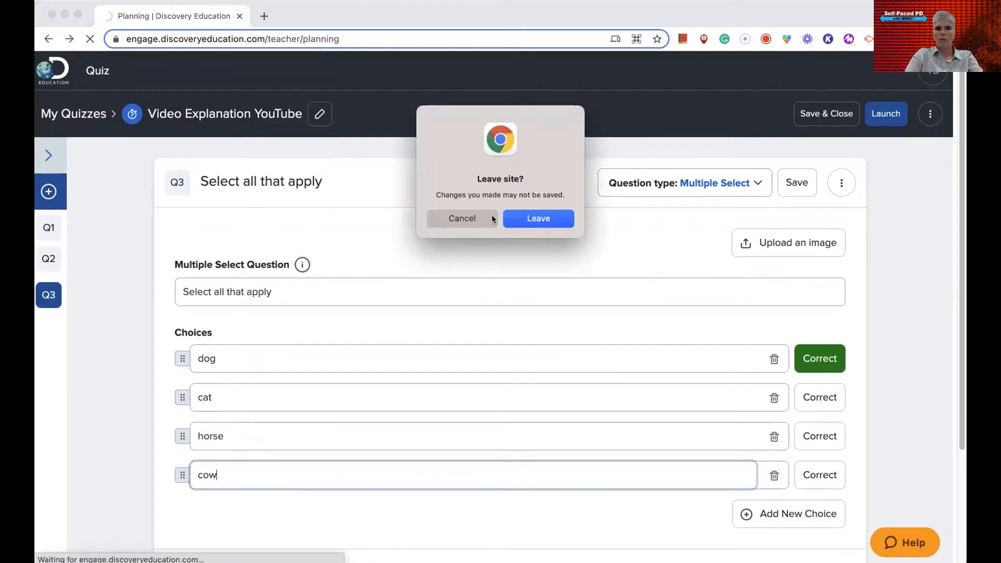
left_click(461, 218)
Step: Mark horse as an additional correct answer in question 3 and save the question
scroll(481, 339, "down", 3)
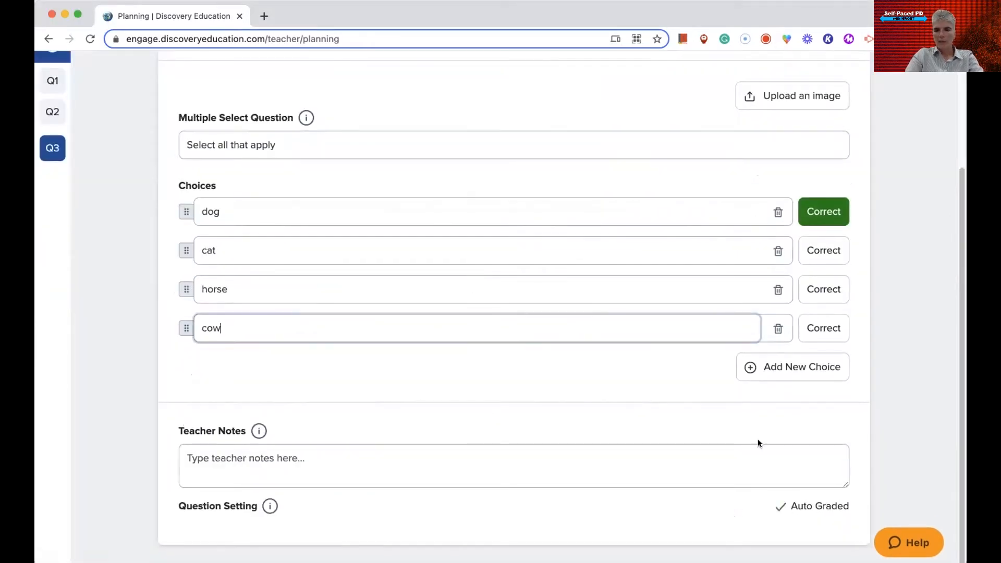
left_click(820, 291)
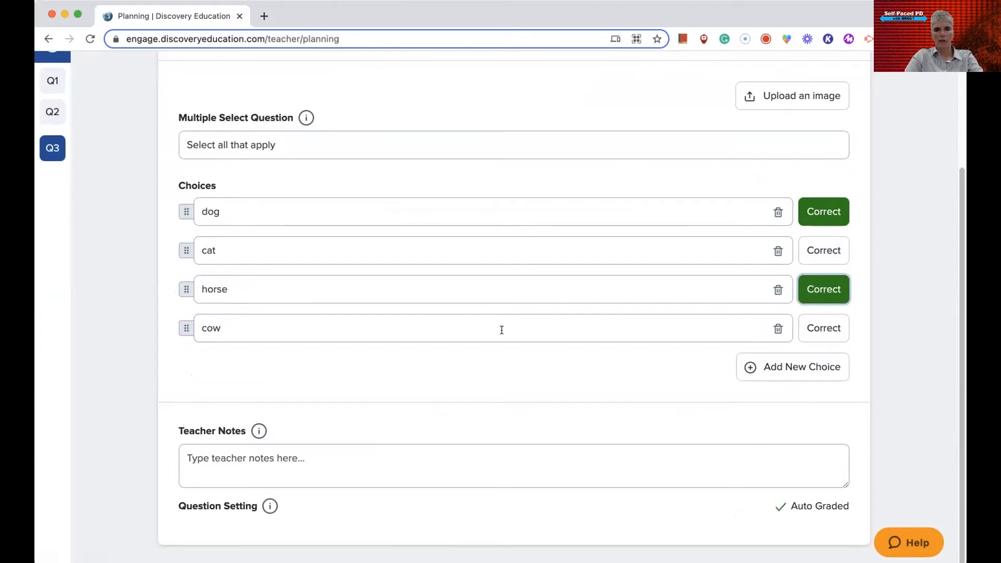
scroll(652, 263, "up", 3)
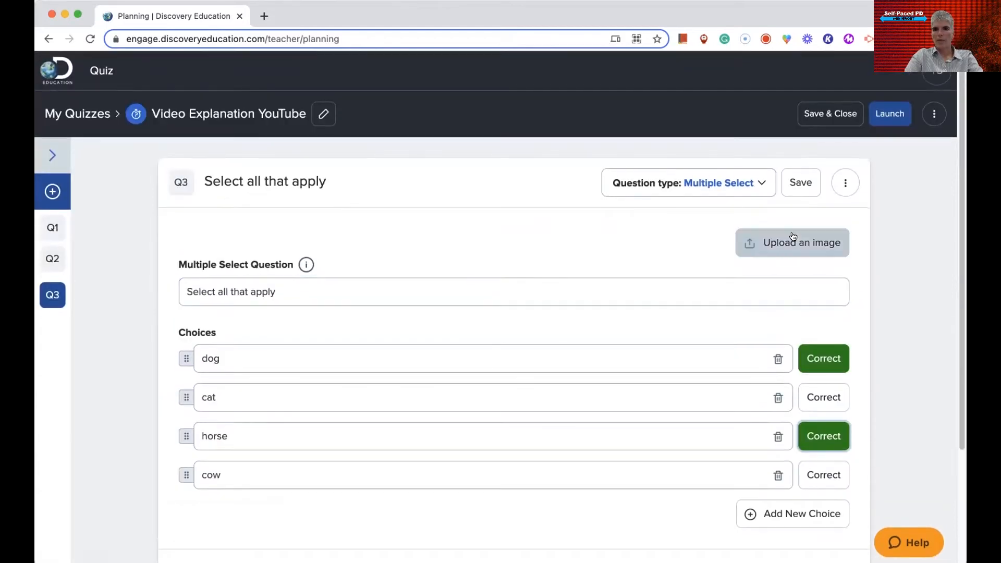
left_click(844, 182)
left_click(800, 182)
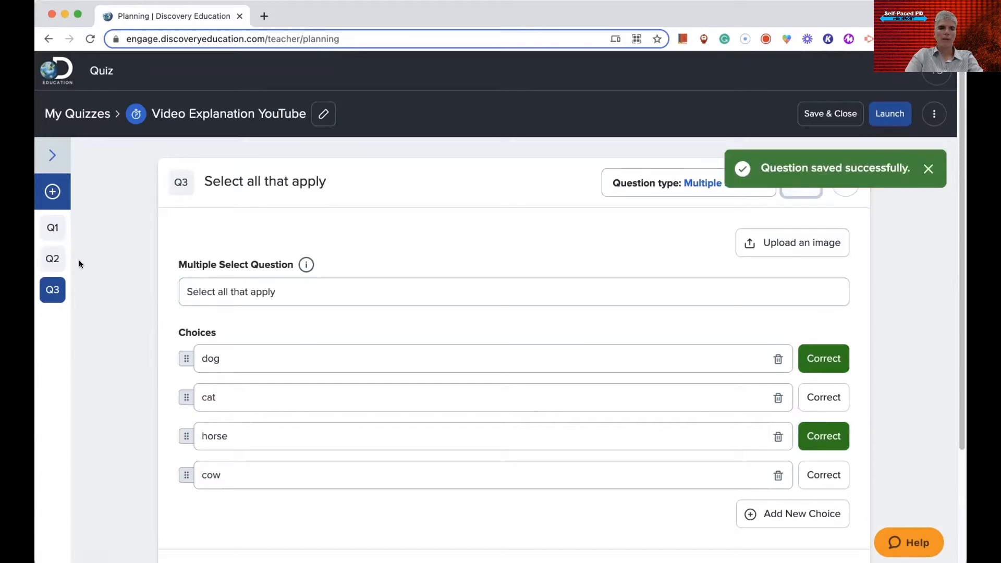
Step: Add a fourth question to the quiz and set its question type to Draw
left_click(52, 189)
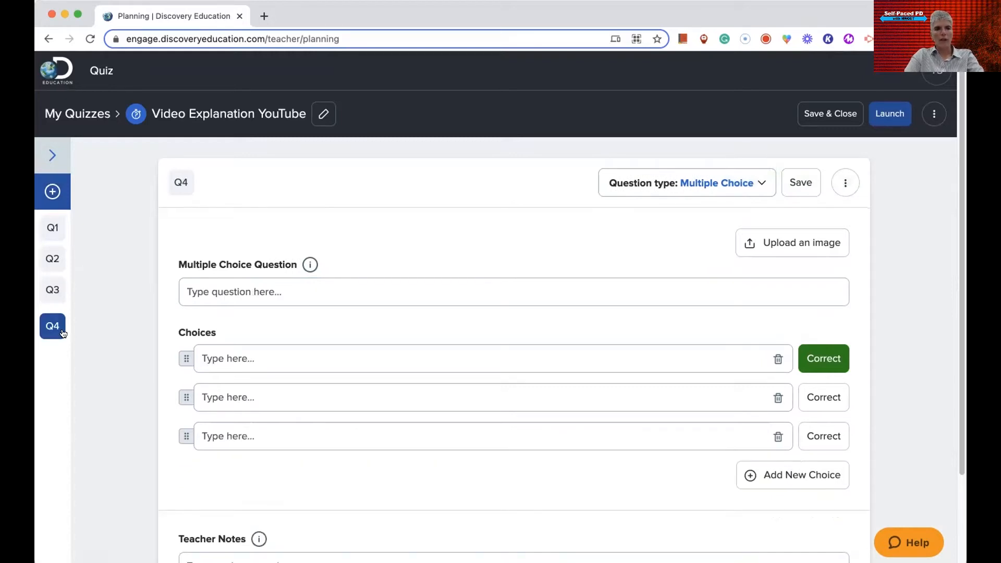
left_click_drag(52, 324, 55, 291)
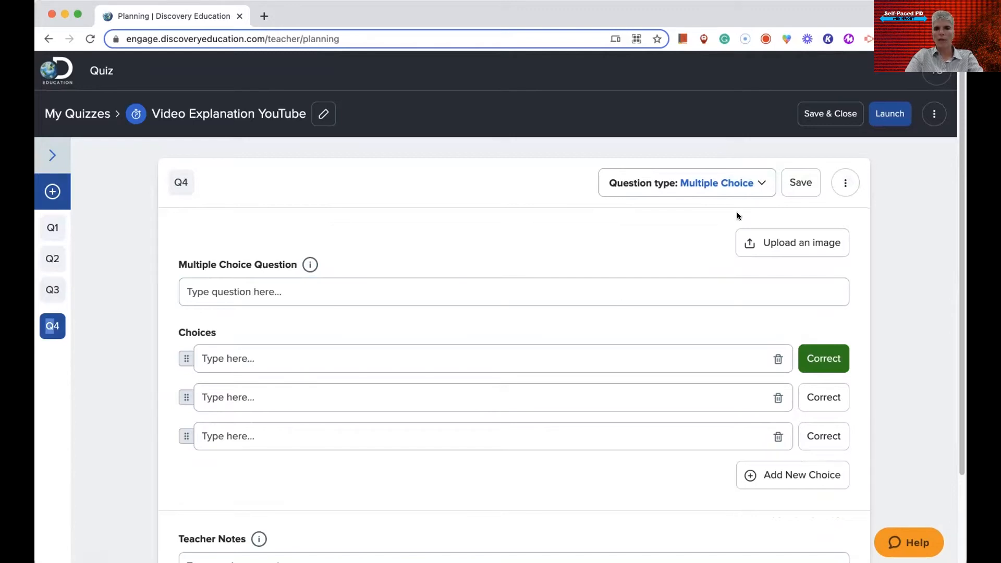
left_click(762, 189)
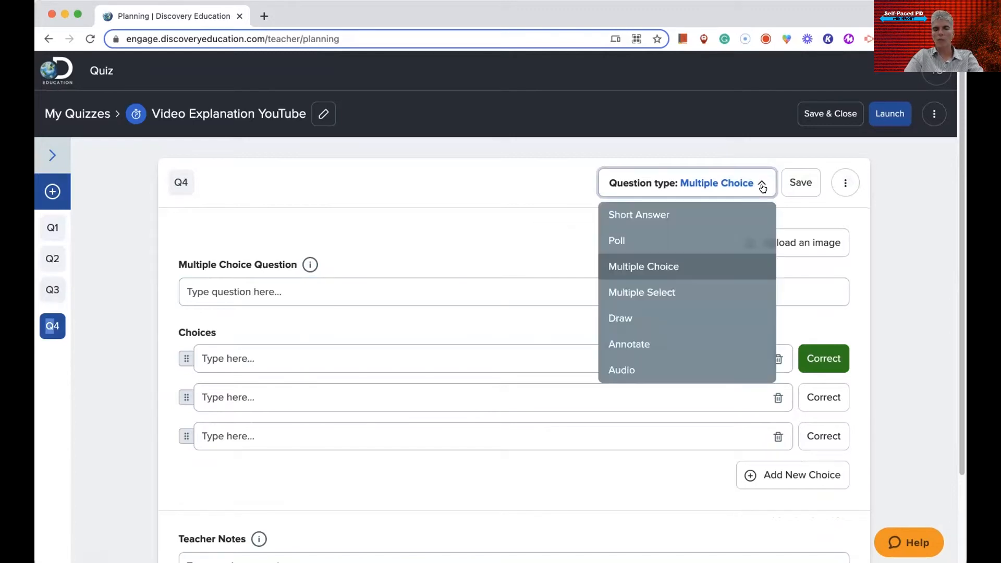
left_click(635, 320)
Step: Enter "Draw me a picture of what you think the main characters home includes" as the draw question and save it
left_click(369, 268)
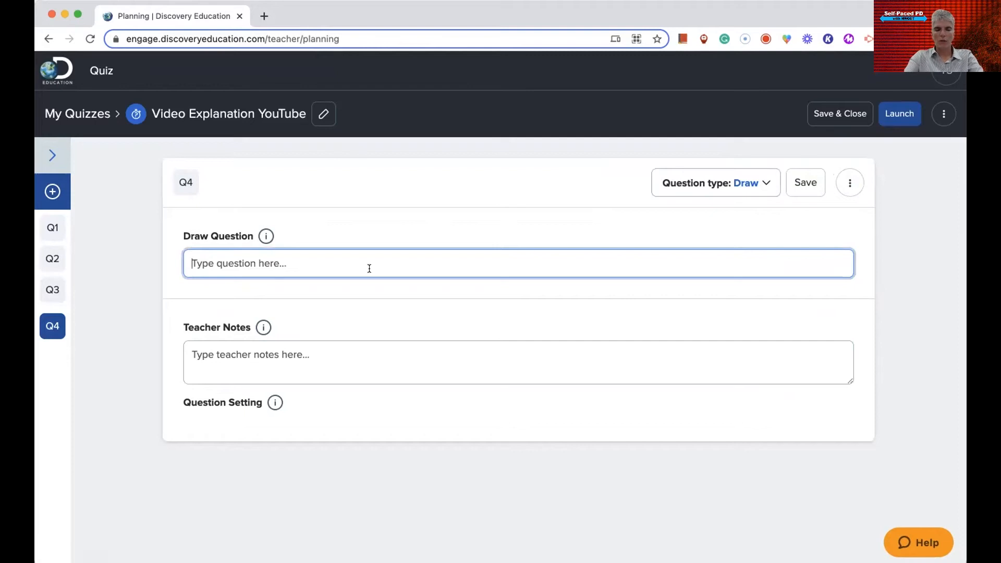
type("D")
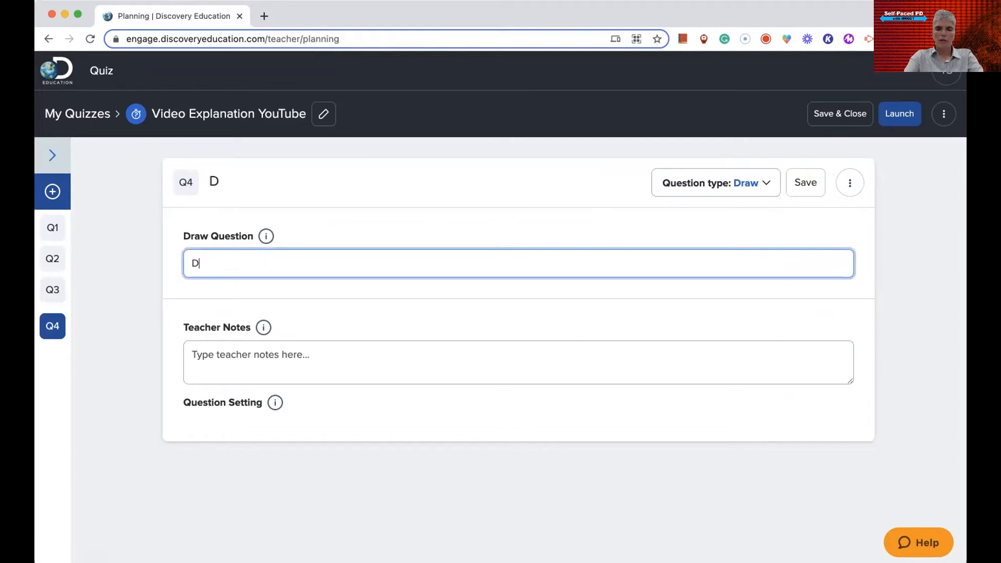
type("raw me a picture of what you think the main characters home includes")
left_click(307, 367)
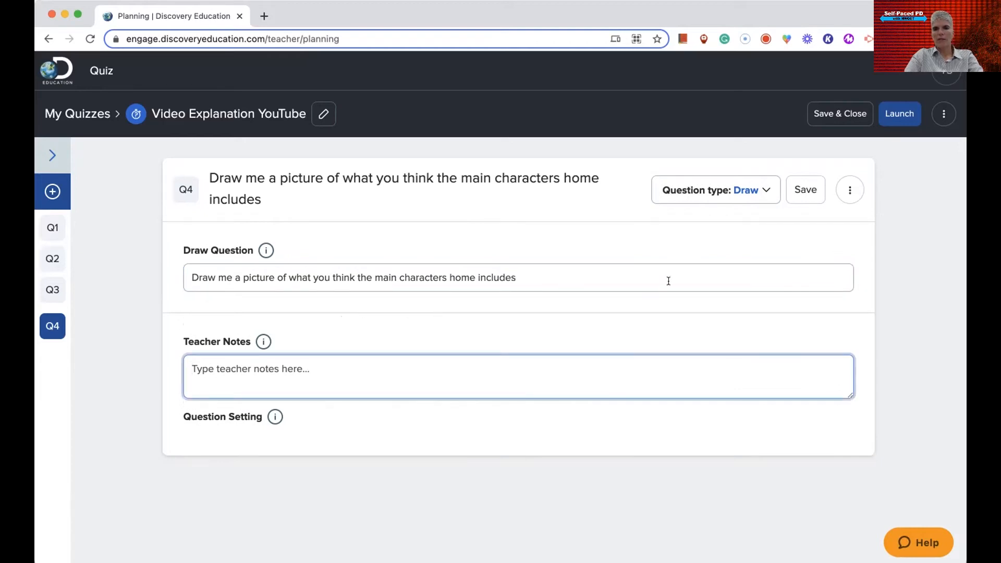
left_click(808, 187)
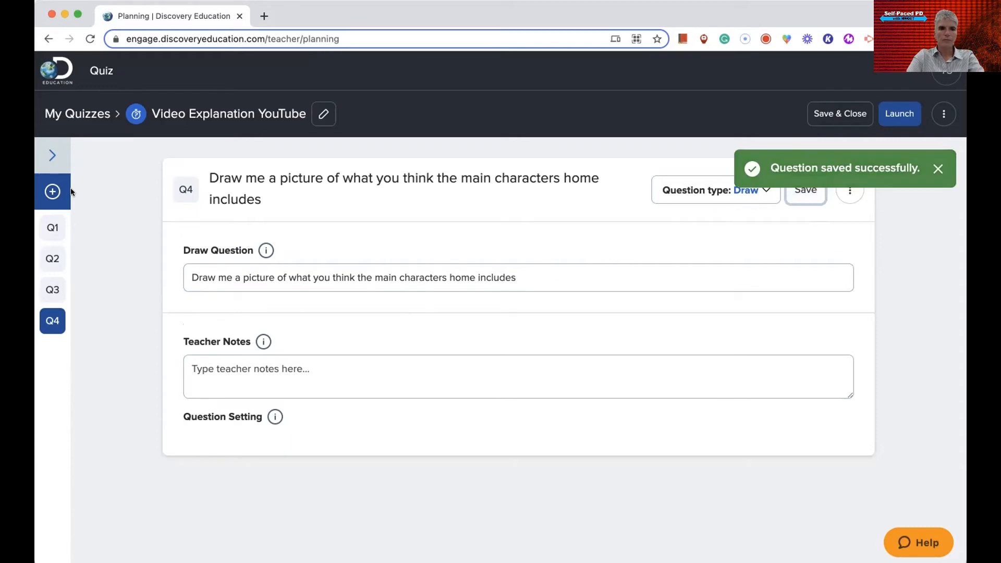
Step: Add a fifth question to the quiz and set its question type to Annotate
left_click(52, 191)
left_click(739, 178)
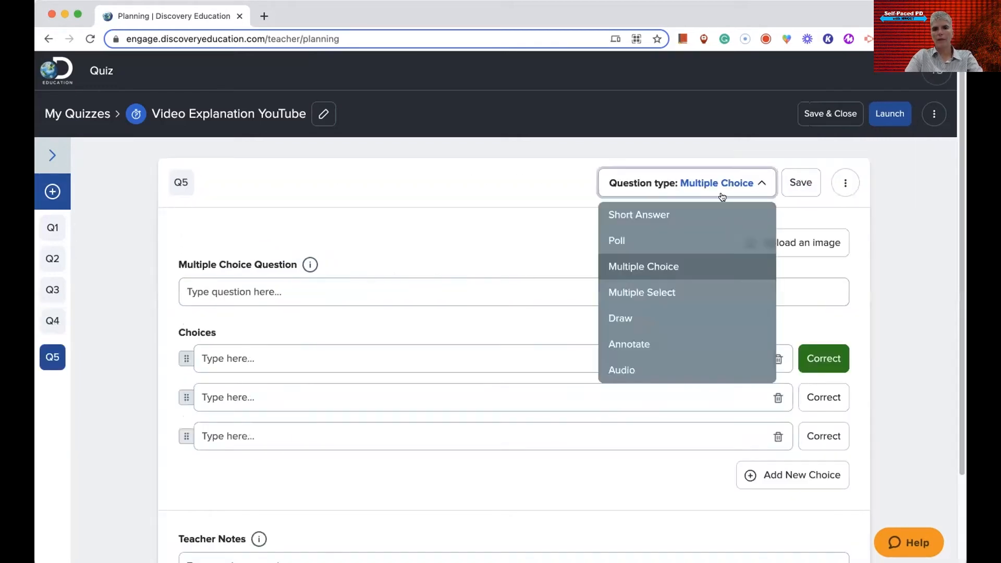
left_click(646, 342)
Step: Give question 5 the text "Show me the steps of your assigned math problem" and the "know IT LIVE!" gallery image, and save it
left_click(822, 240)
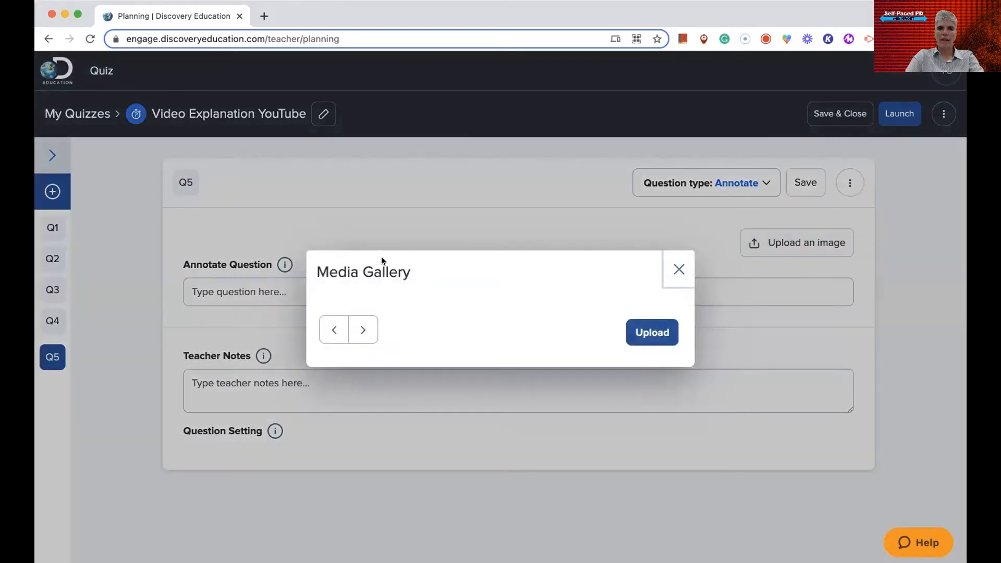
left_click(674, 269)
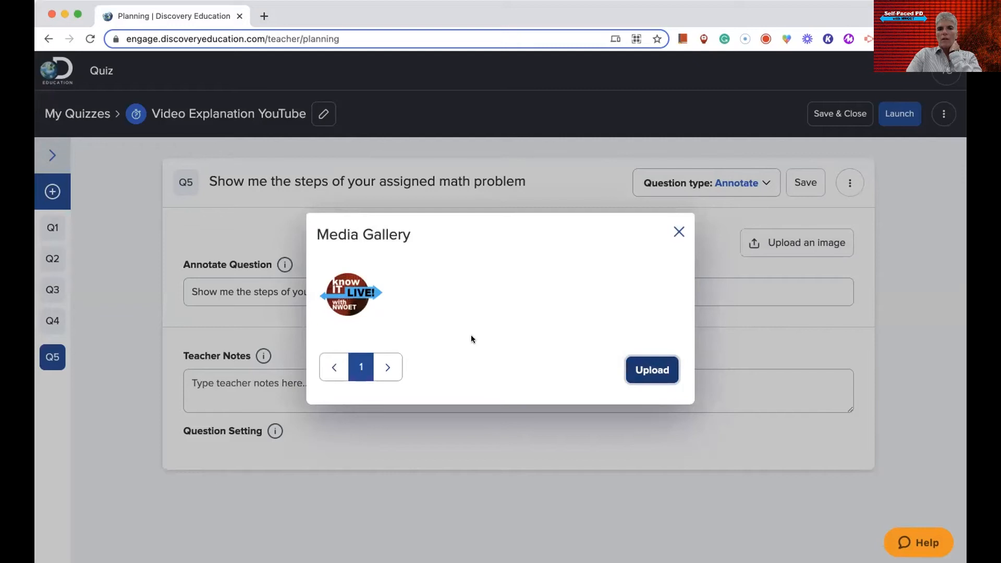
double_click(352, 292)
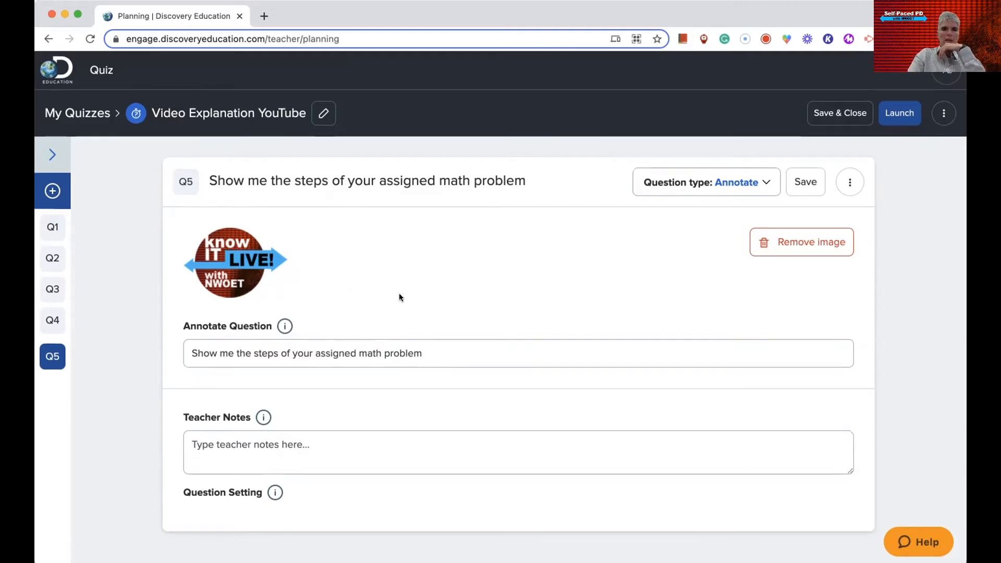
left_click(804, 184)
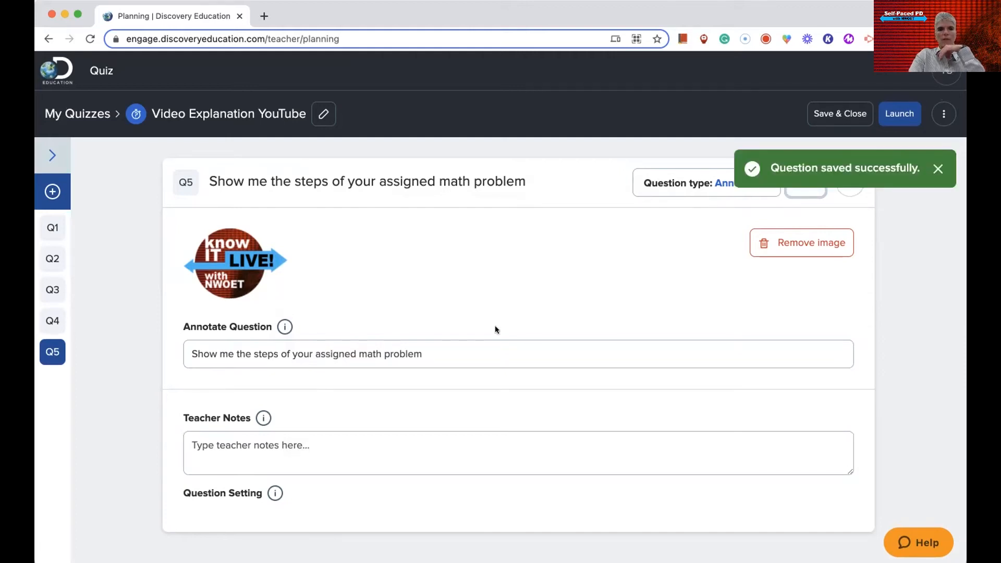
Step: Add a sixth question to the quiz and set its question type to Audio
left_click(53, 192)
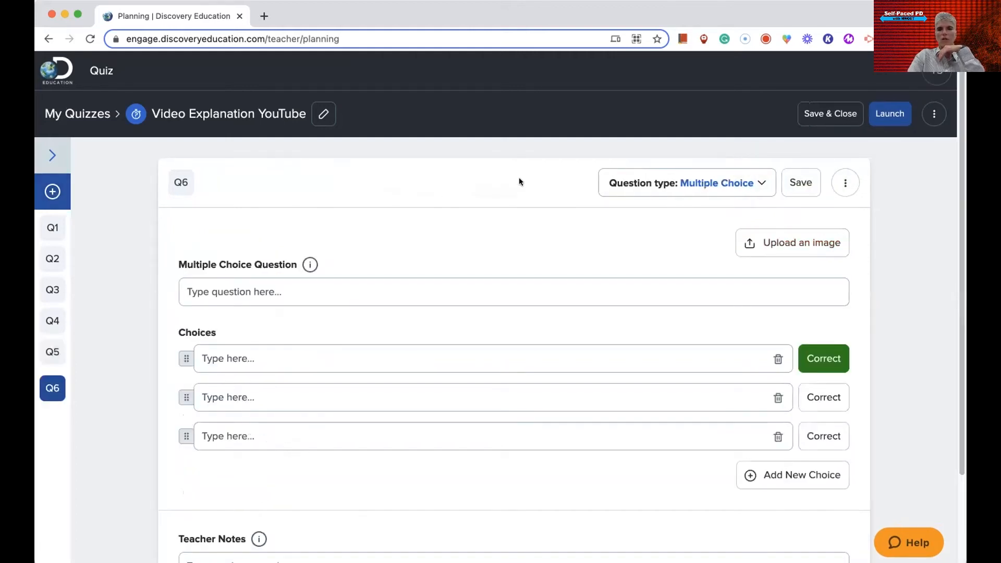
left_click(731, 183)
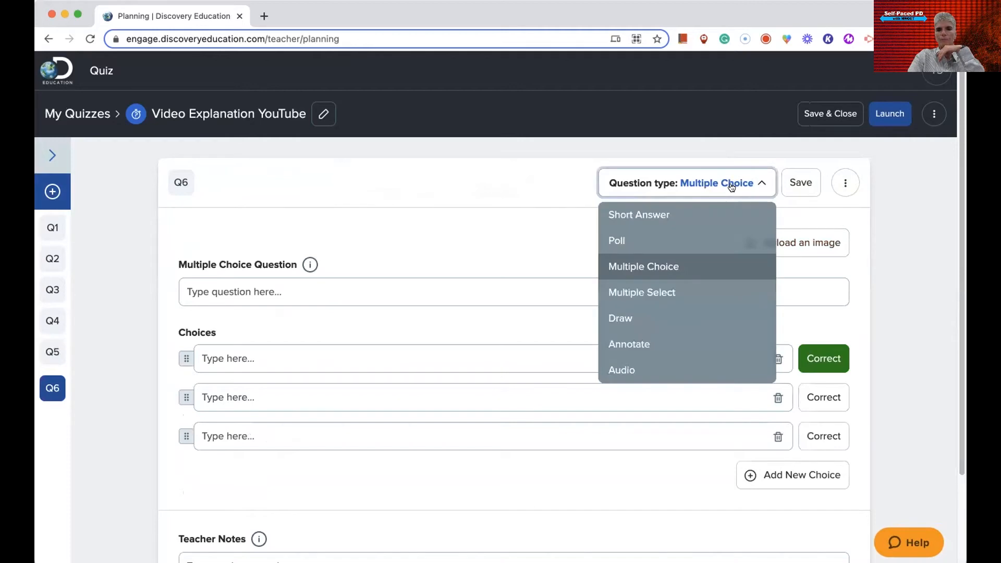
left_click(669, 370)
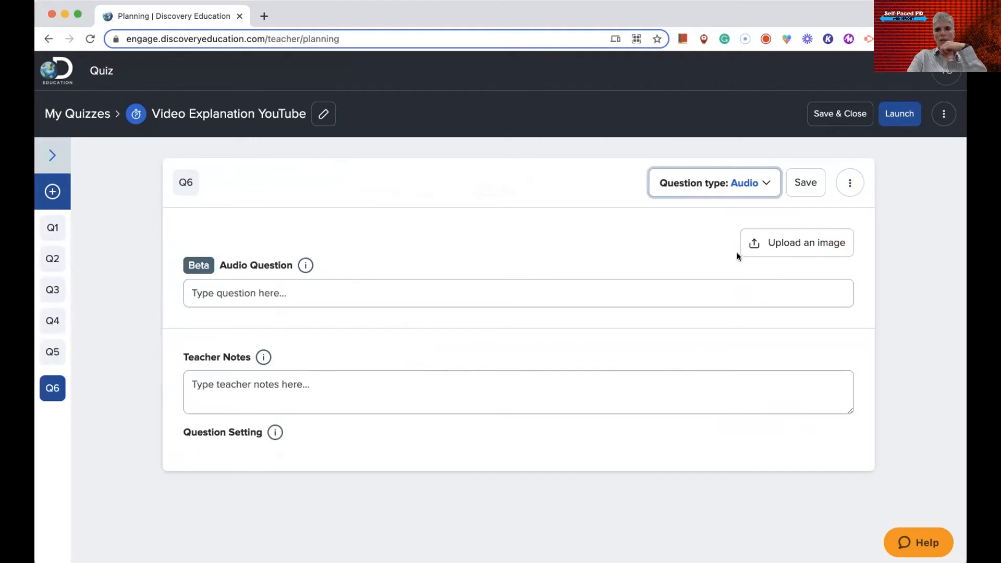
Step: Attach the "know IT LIVE!" gallery image to question 6 and start on its audio question text
left_click(790, 241)
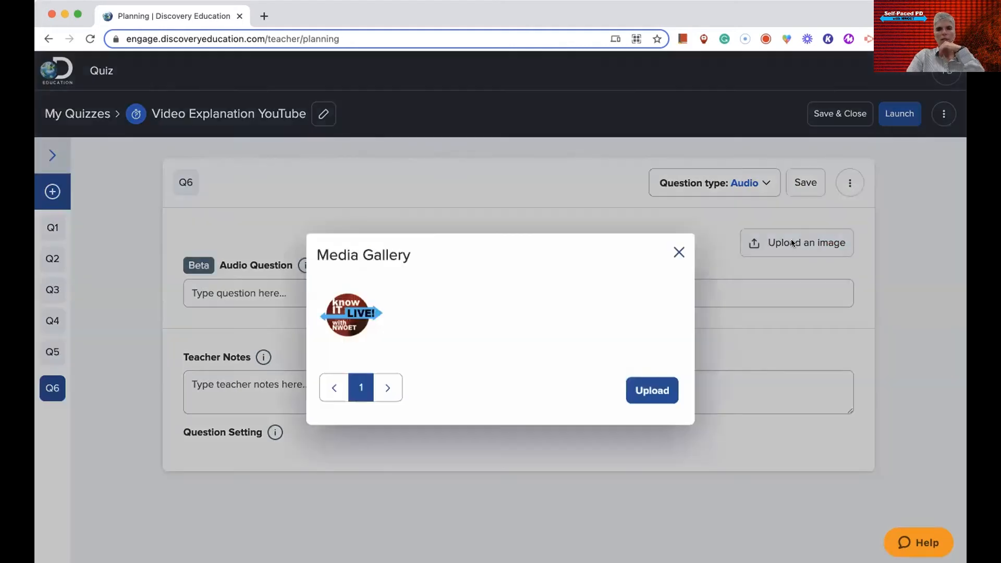
left_click(376, 315)
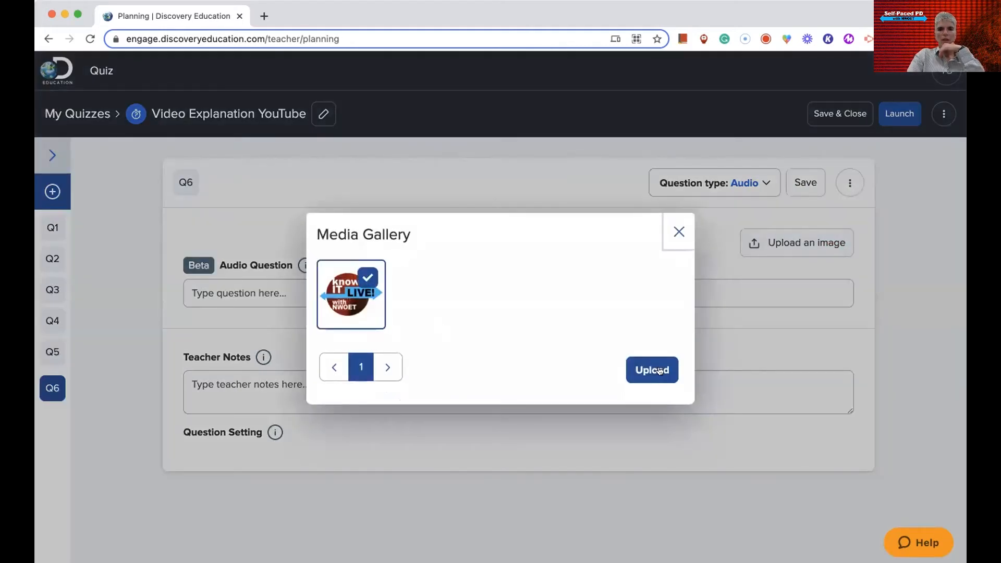
left_click(651, 370)
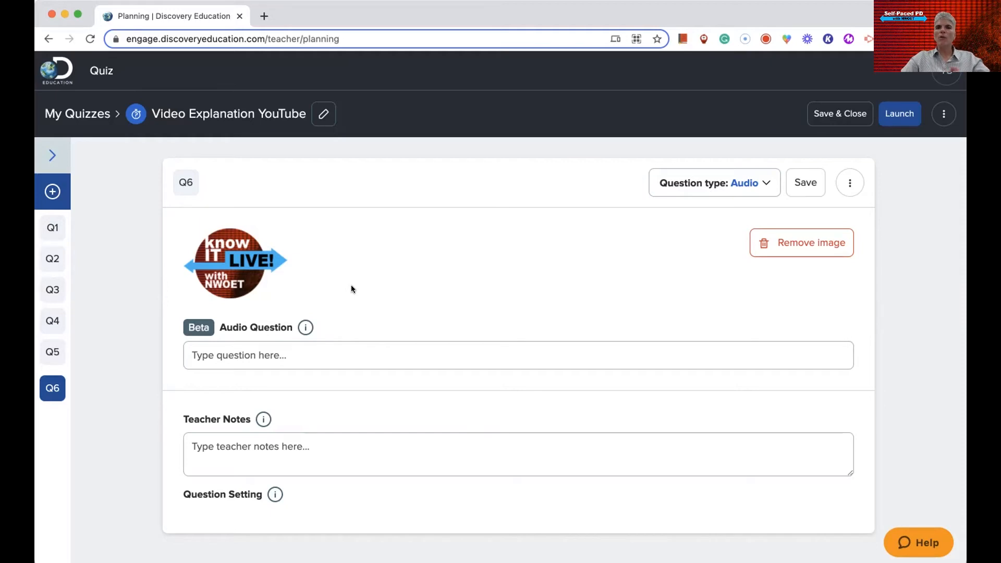
left_click(274, 350)
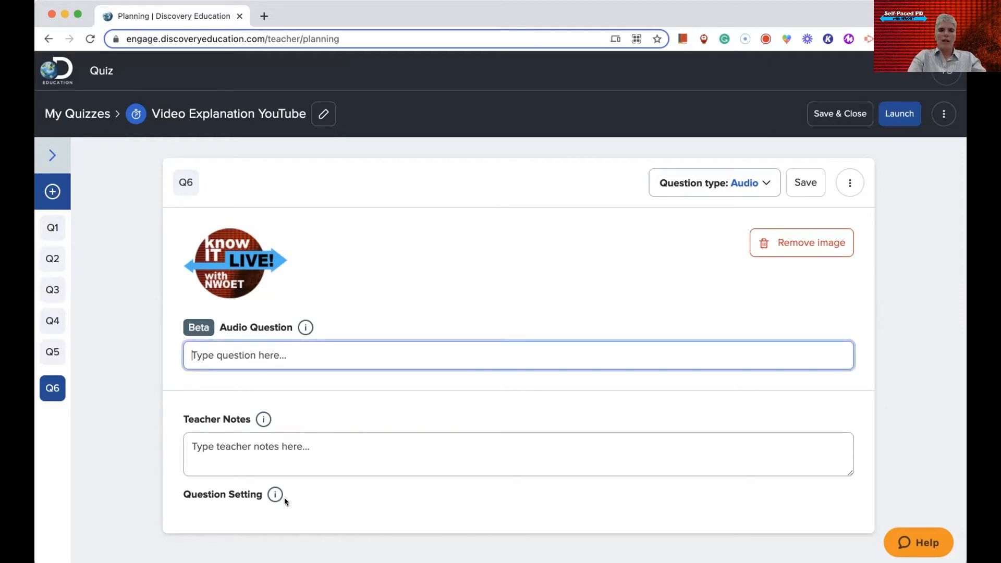
mouse_move(276, 495)
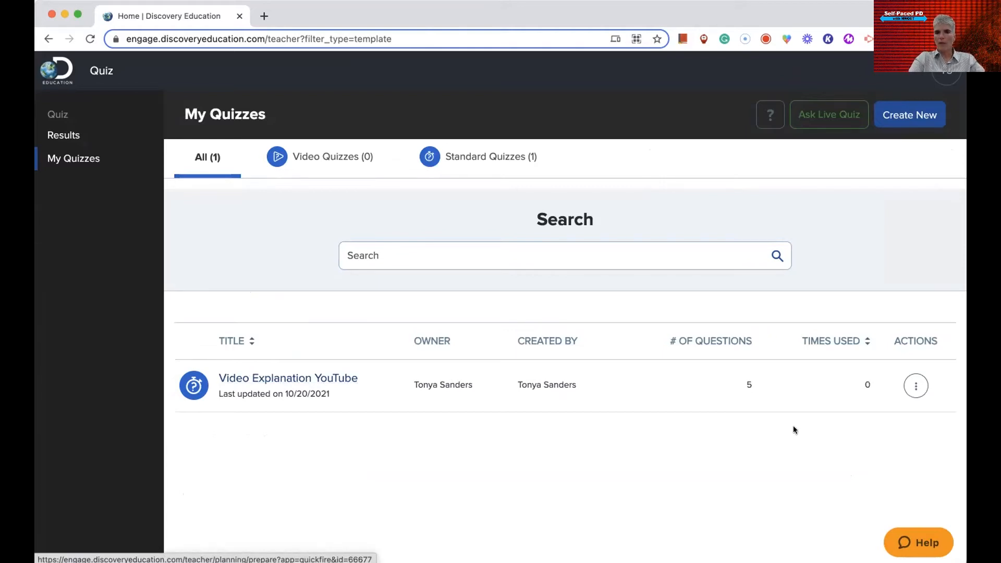
Step: Open and close the teacher share link for the "Video Explanation YouTube" quiz, and launch that quiz
left_click(915, 386)
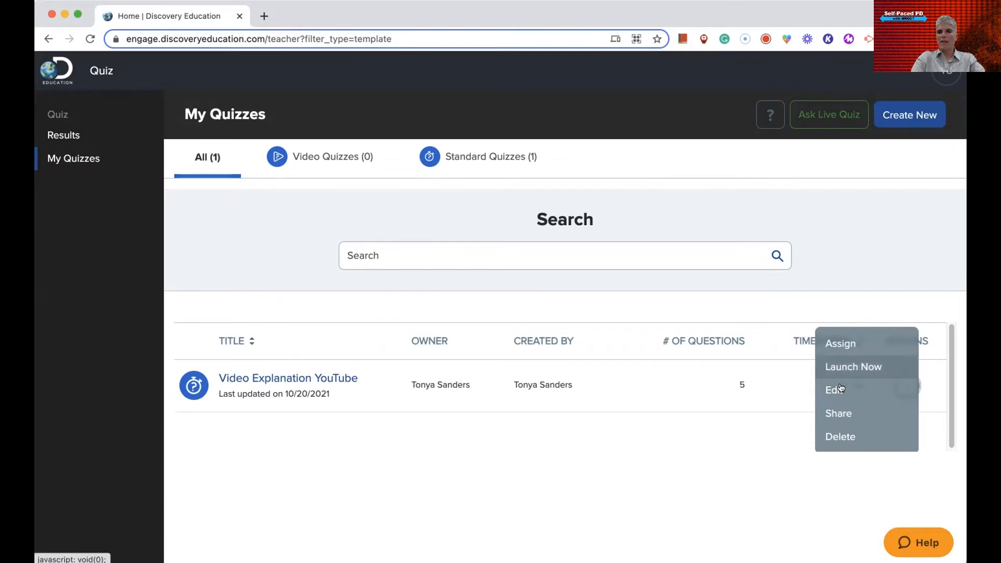
left_click(842, 413)
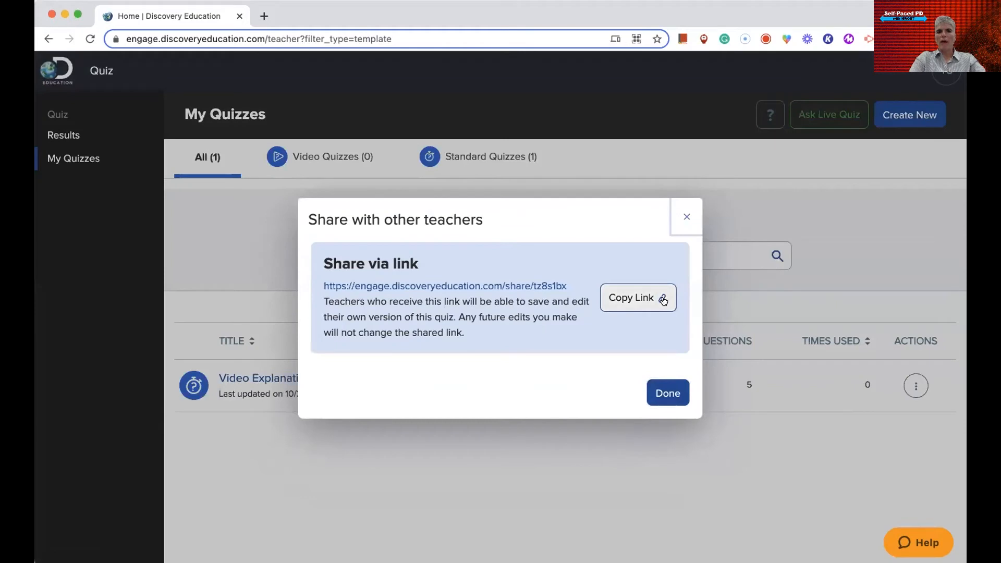
left_click(670, 393)
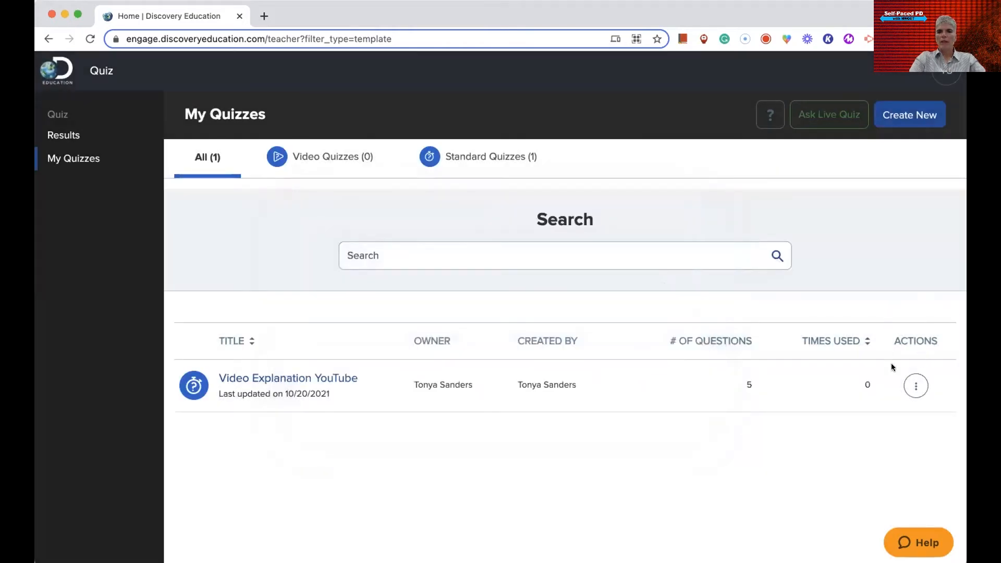
left_click(916, 386)
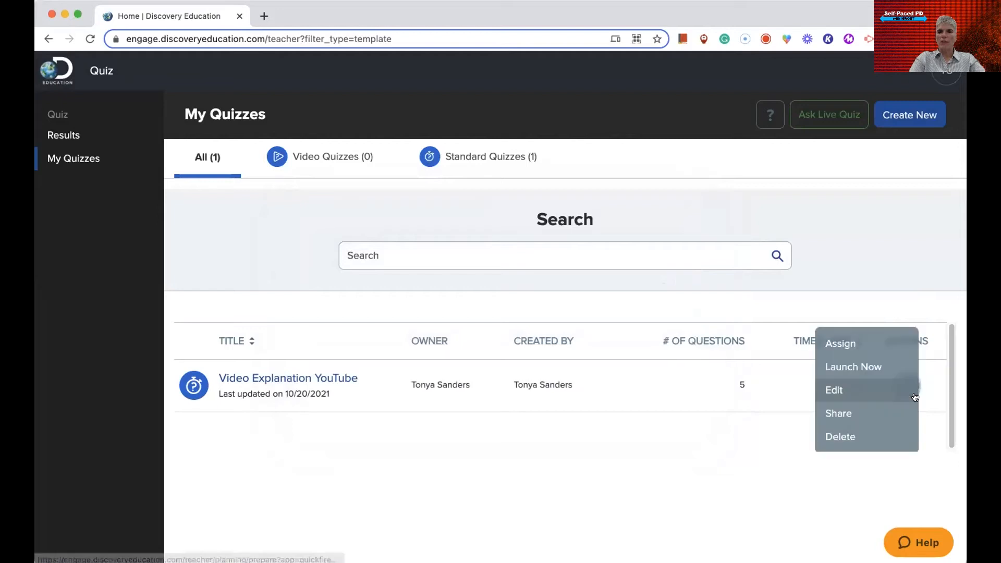
left_click(881, 368)
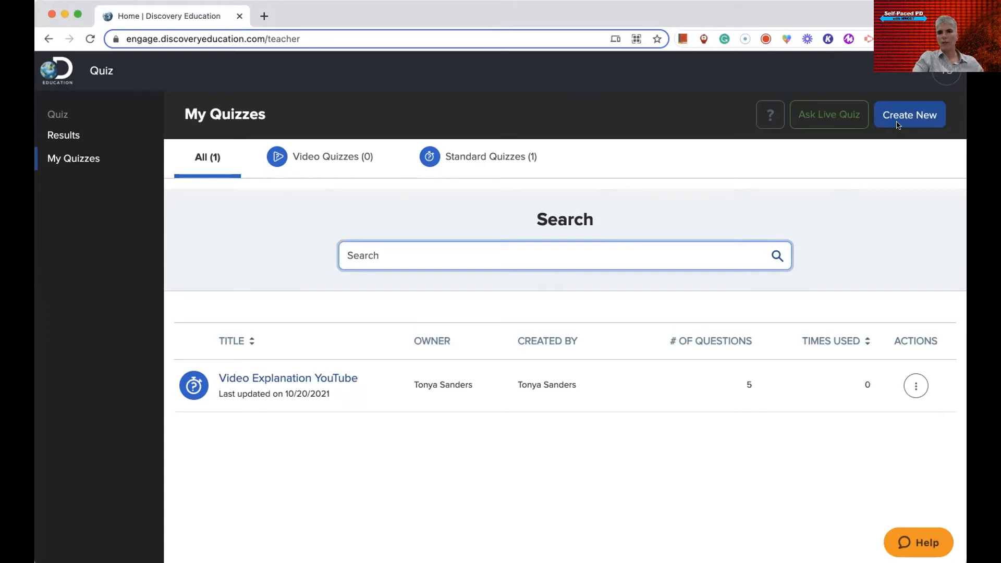
Step: Filter the My Quizzes list to show only standard quizzes
left_click(64, 135)
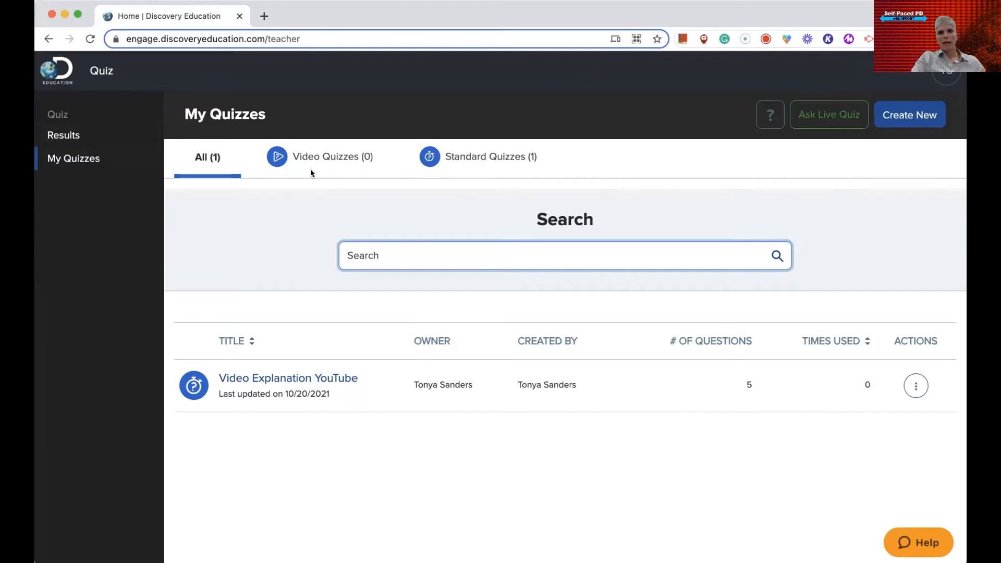
left_click(330, 160)
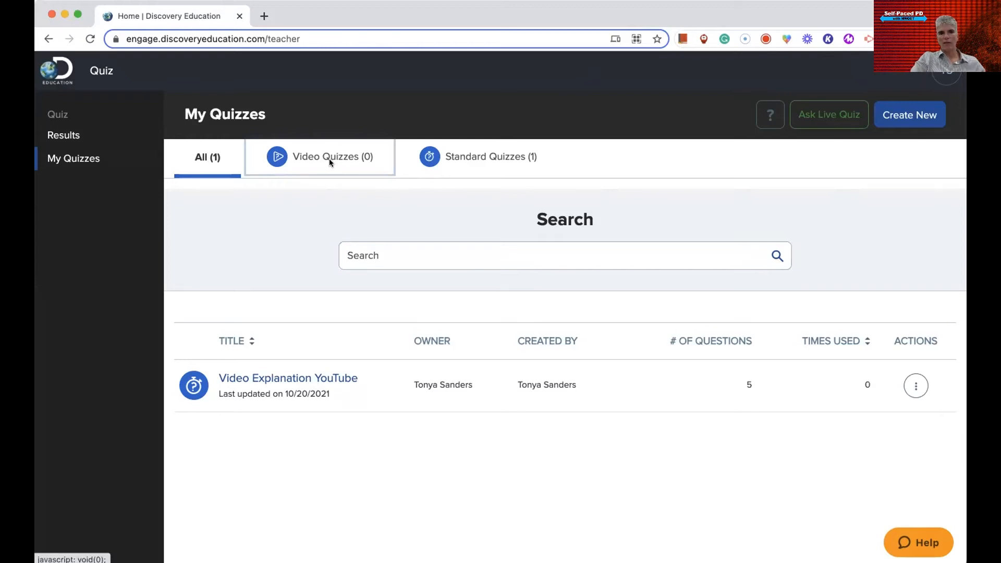
left_click(477, 157)
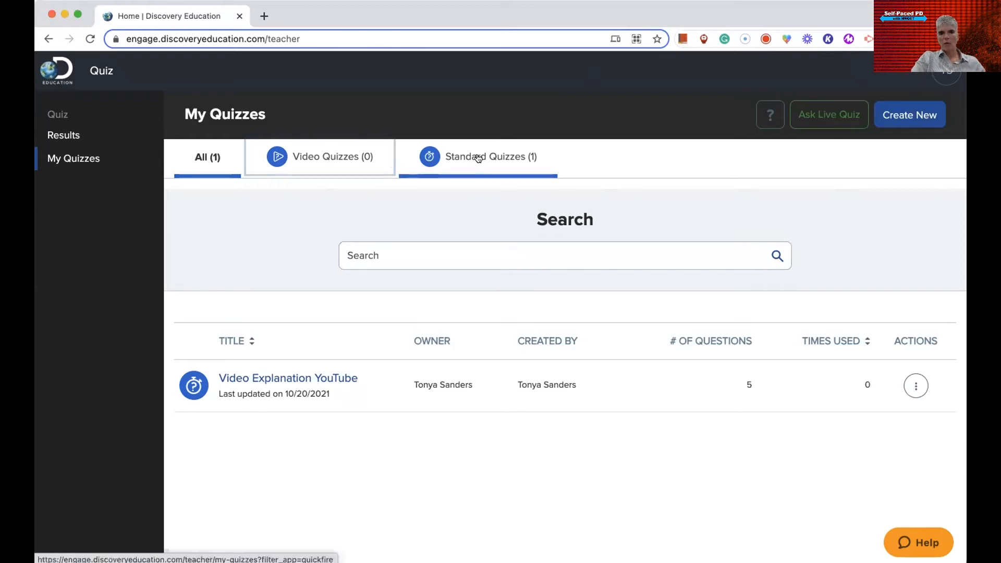
left_click(348, 156)
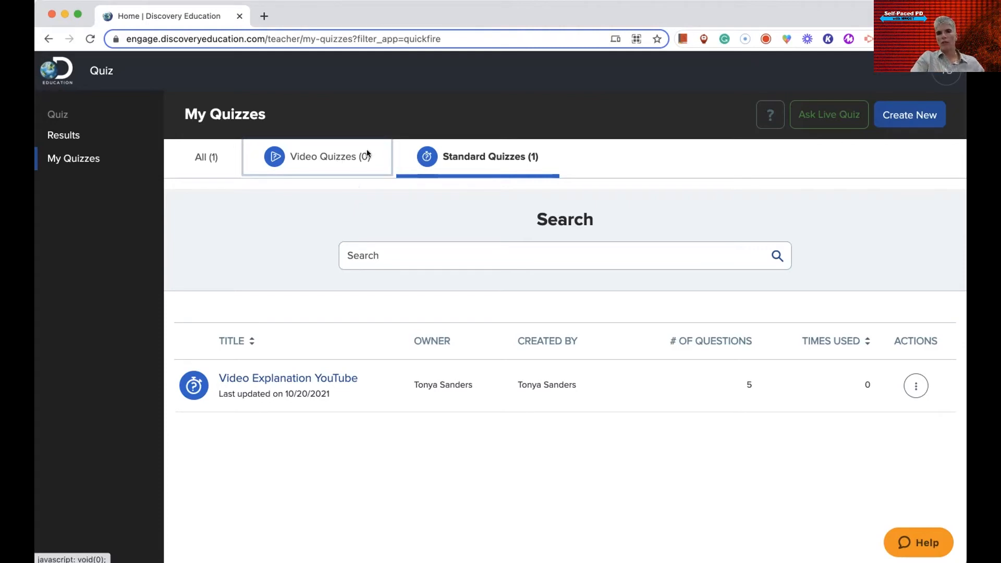
Step: Start building a new quiz of the Video Quiz type
left_click(910, 114)
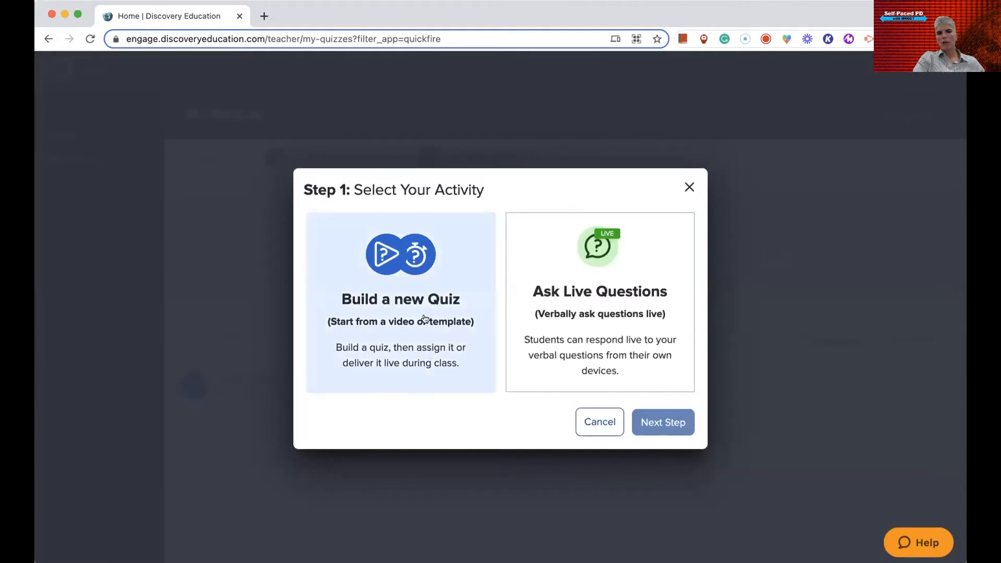
left_click(425, 319)
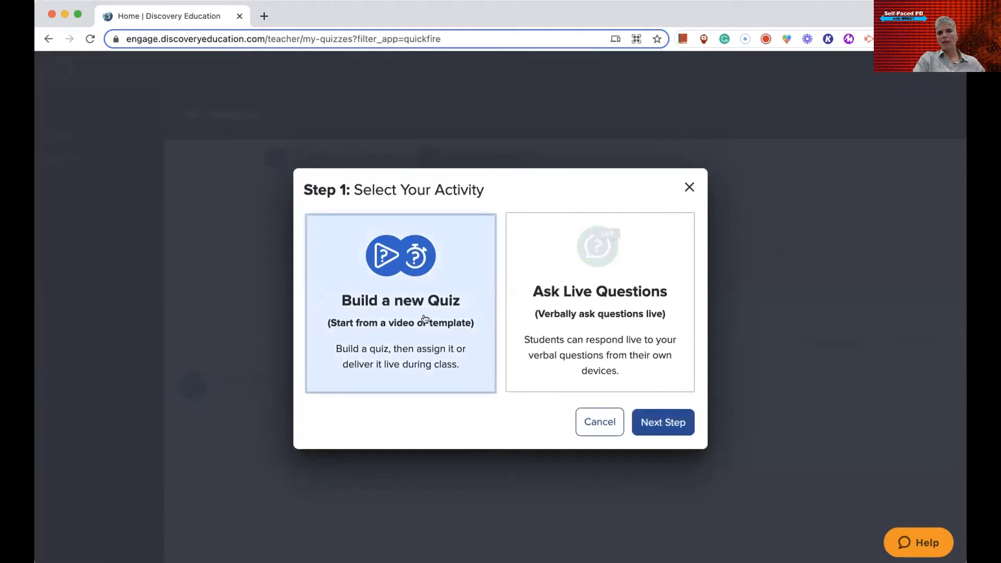
left_click(662, 421)
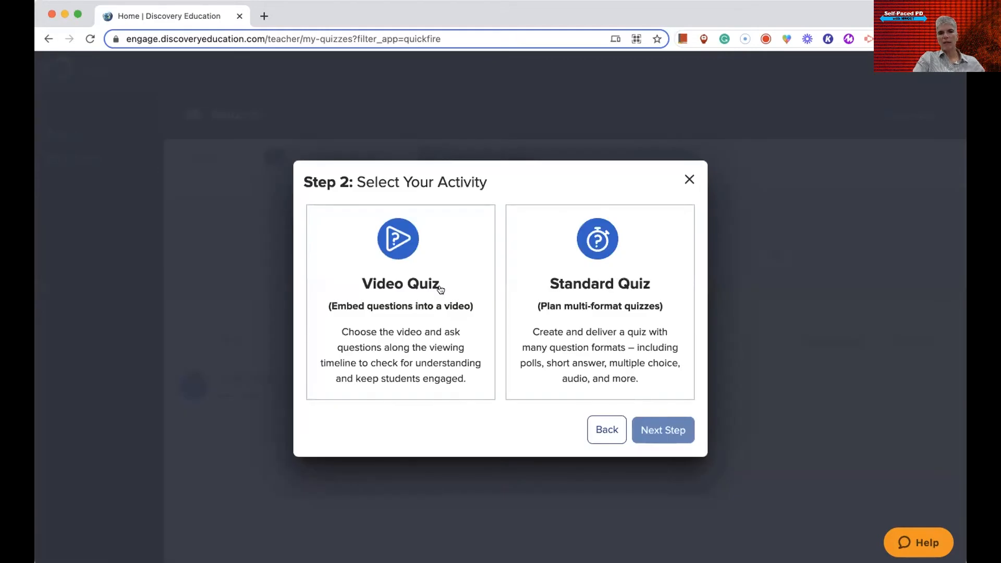
left_click(441, 290)
left_click(673, 424)
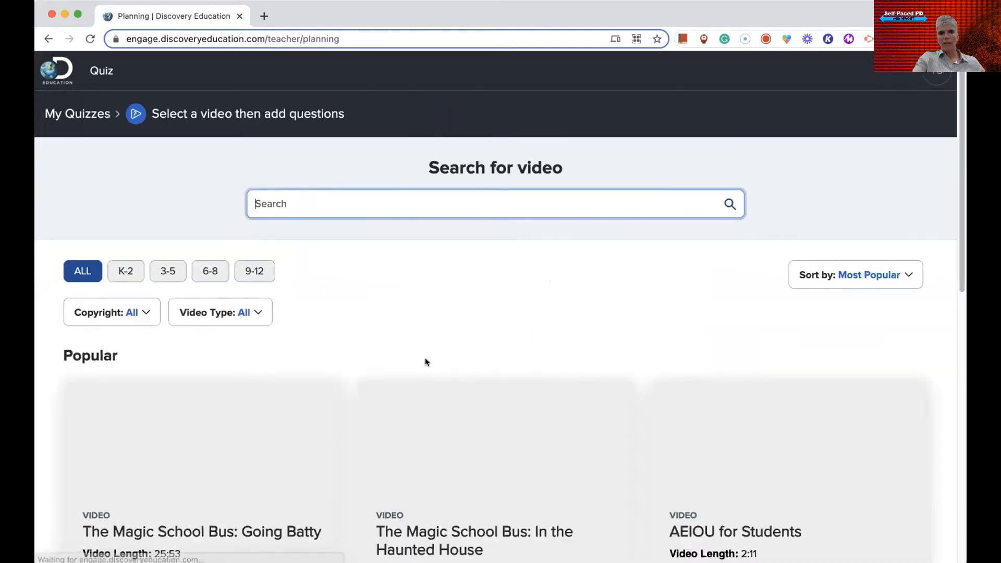
Step: Choose the video "The Magic School Bus: In the Arctic" and name the quiz "Example Video Quiz YouTube"
scroll(559, 396, "down", 5)
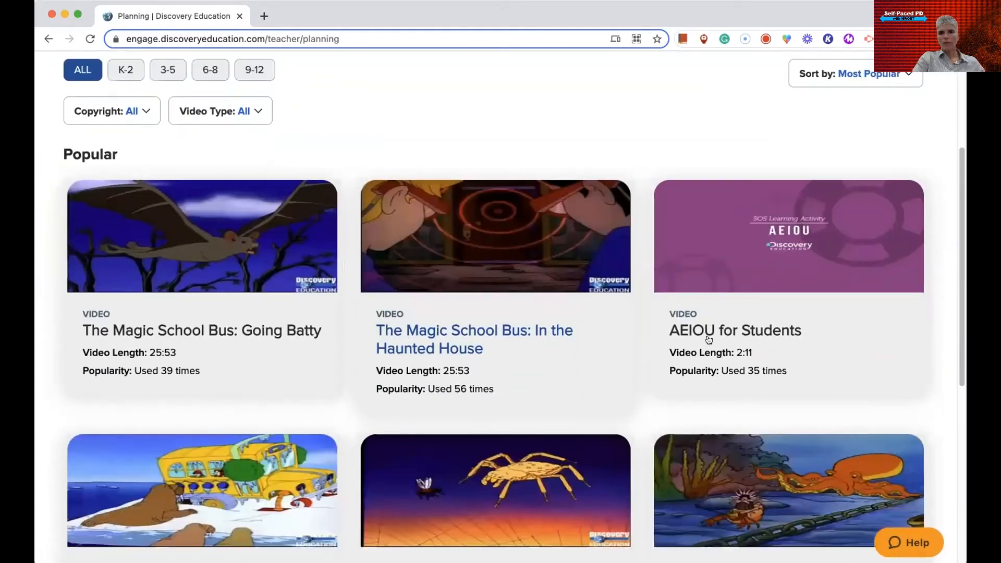
scroll(781, 260, "down", 1)
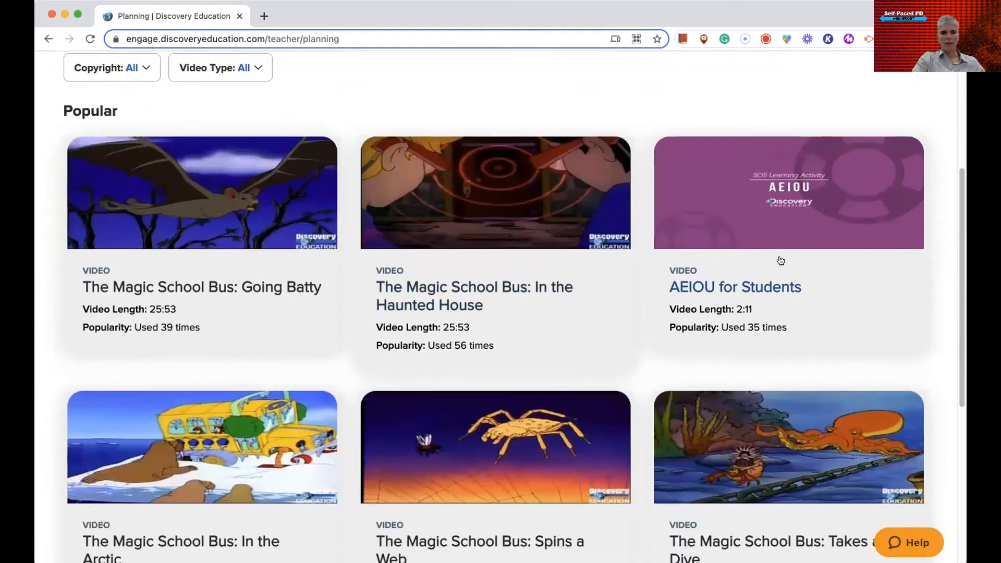
scroll(233, 372, "down", 2)
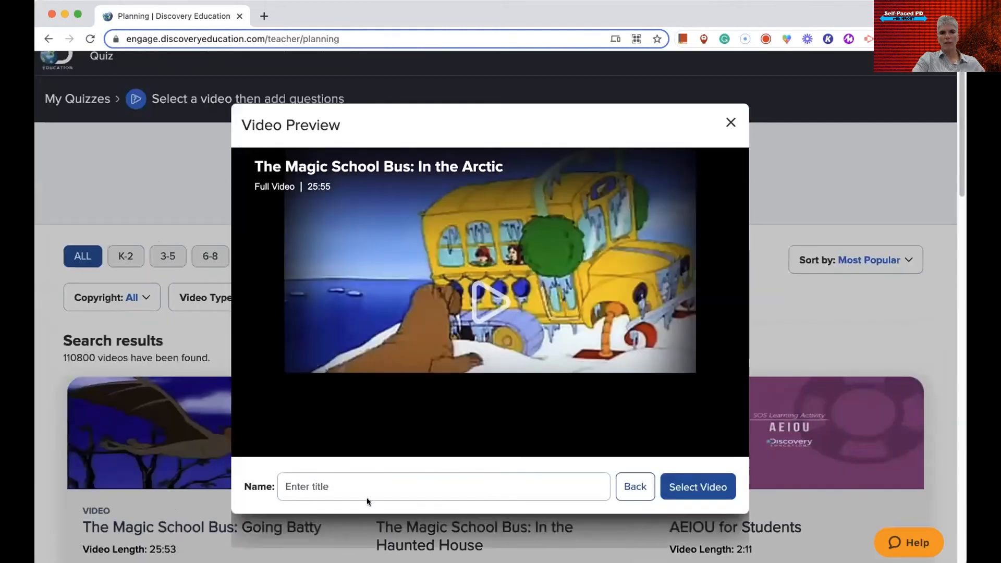
left_click(361, 483)
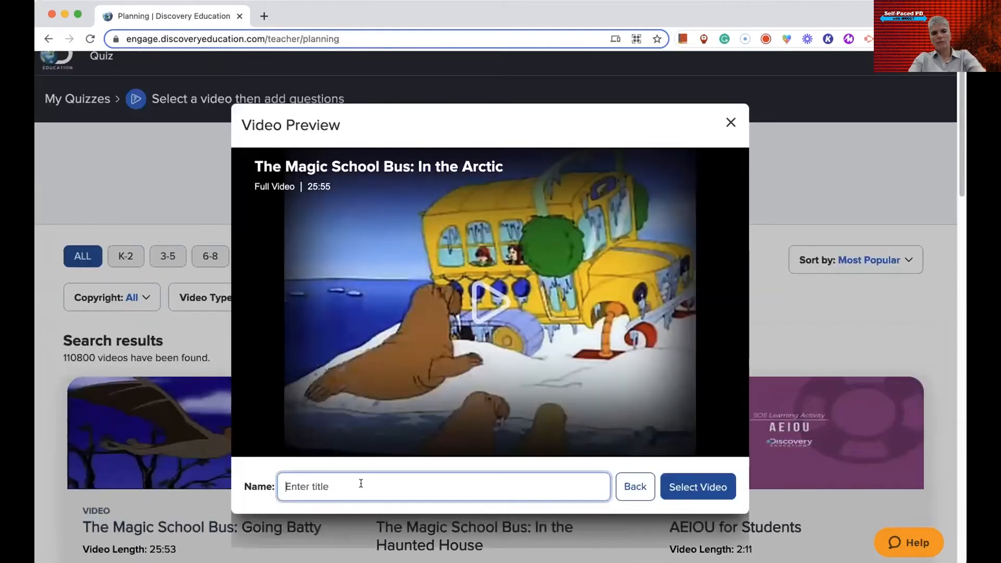
type("Example V")
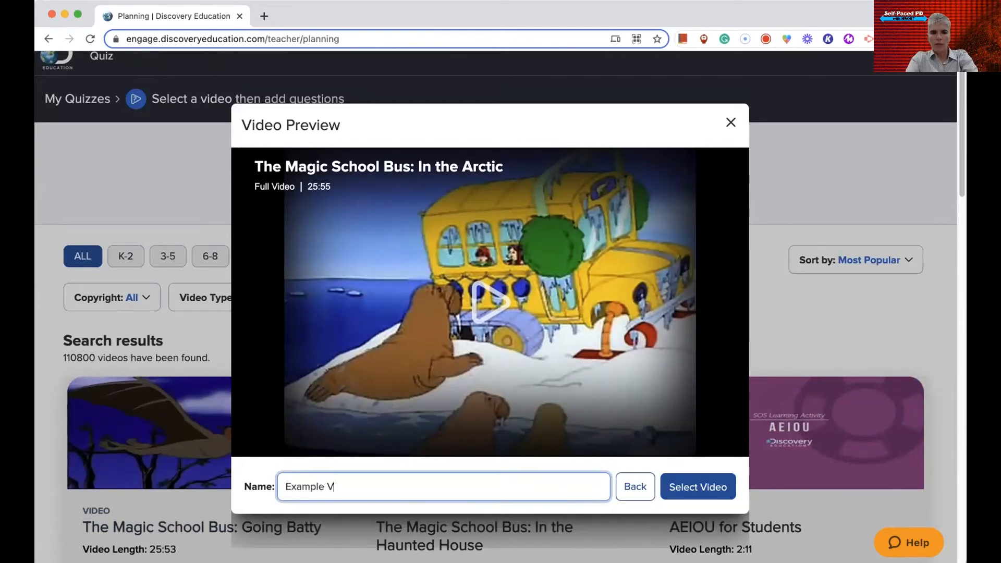
type("ideo Qu")
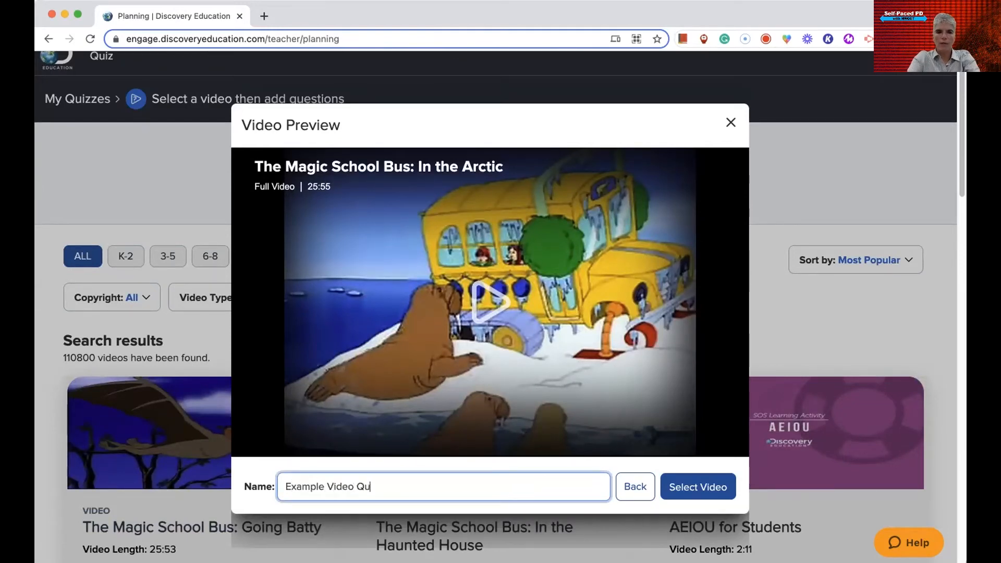
type("iz YouTub e")
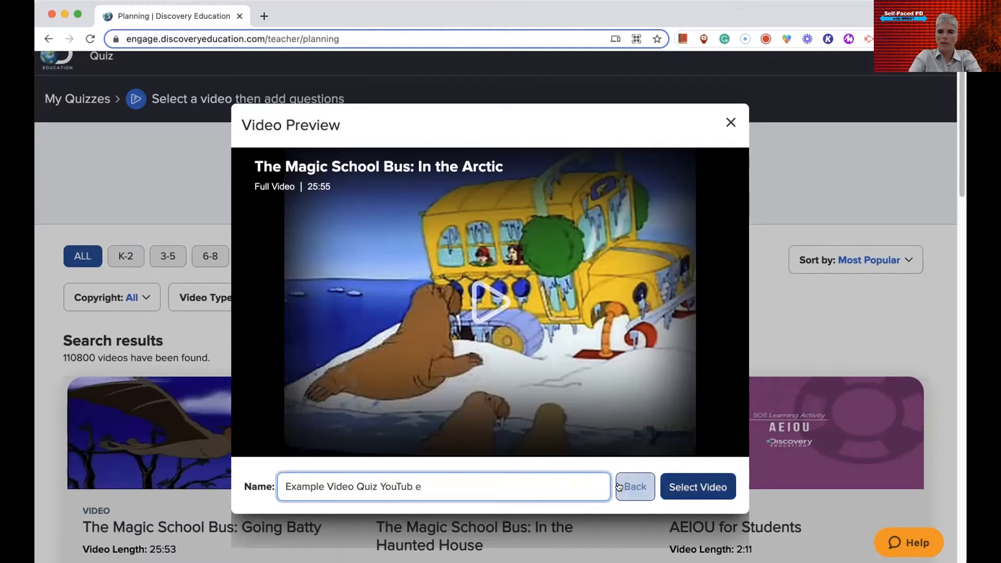
key("BackSpace")
key("BackSpace")
type("e")
left_click(719, 485)
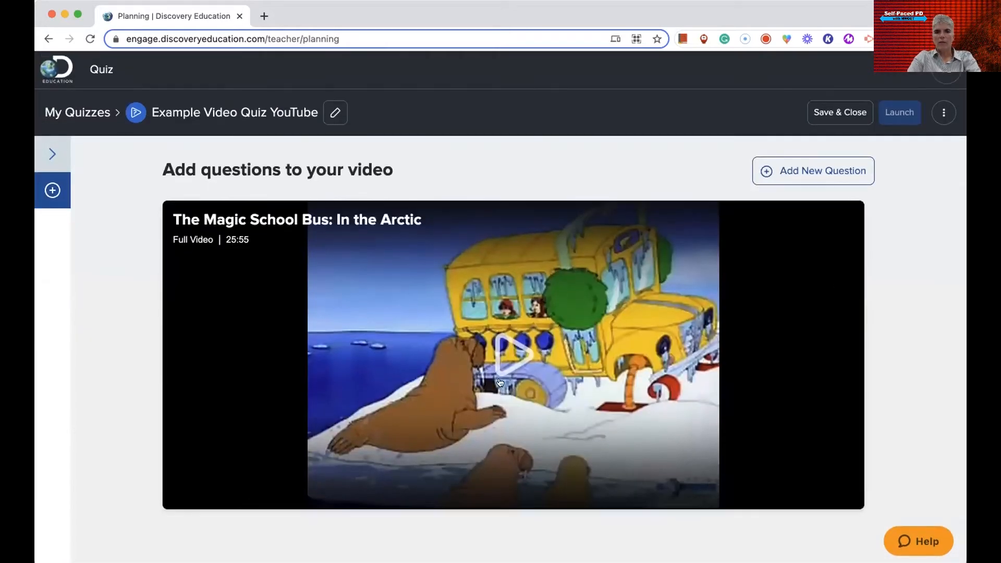
Step: Add a first question to the video quiz and set its question type to Poll
left_click(826, 172)
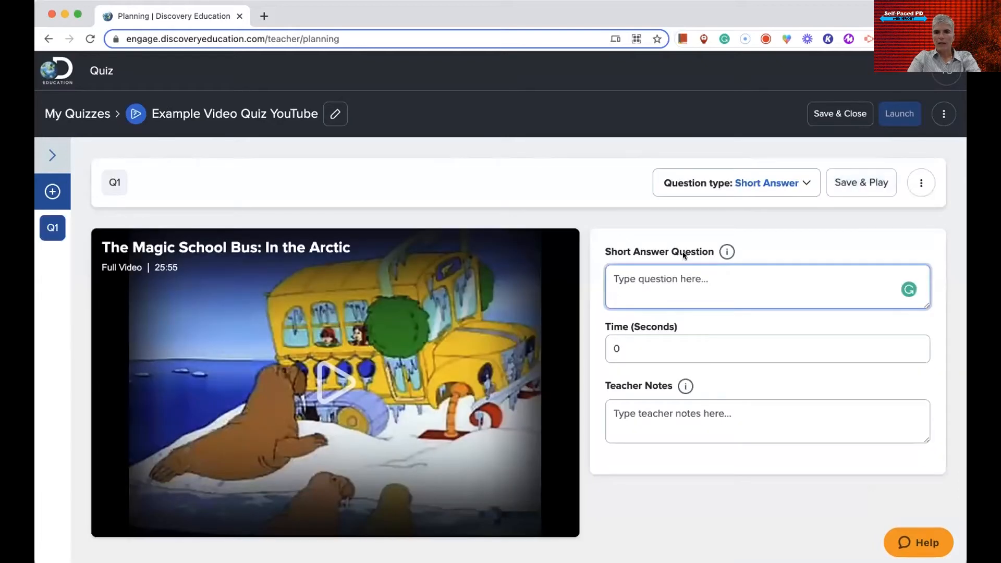
left_click(799, 181)
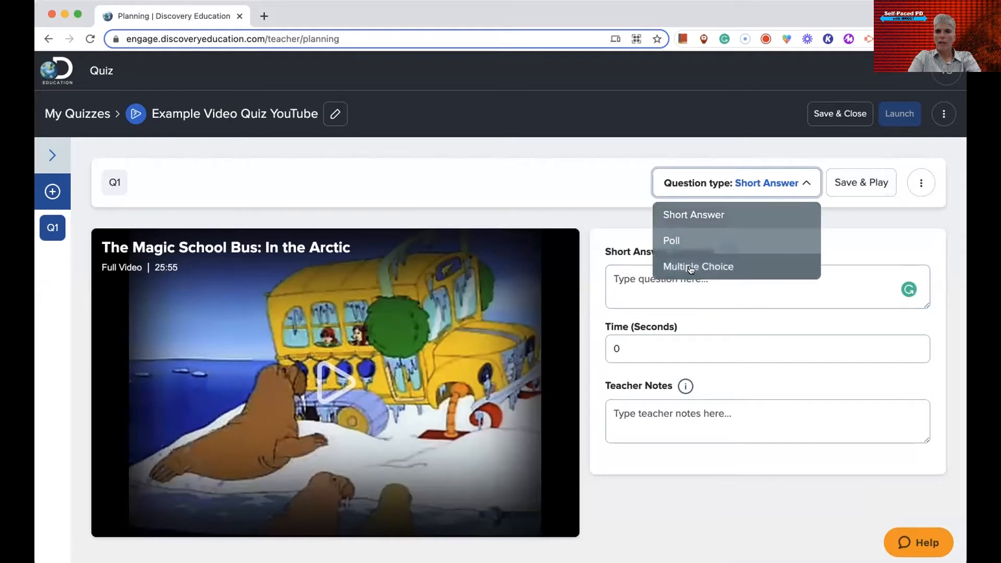
left_click(688, 239)
Step: Enter "What do you think this video will be about?" as the poll question
left_click(683, 286)
type("What do you th")
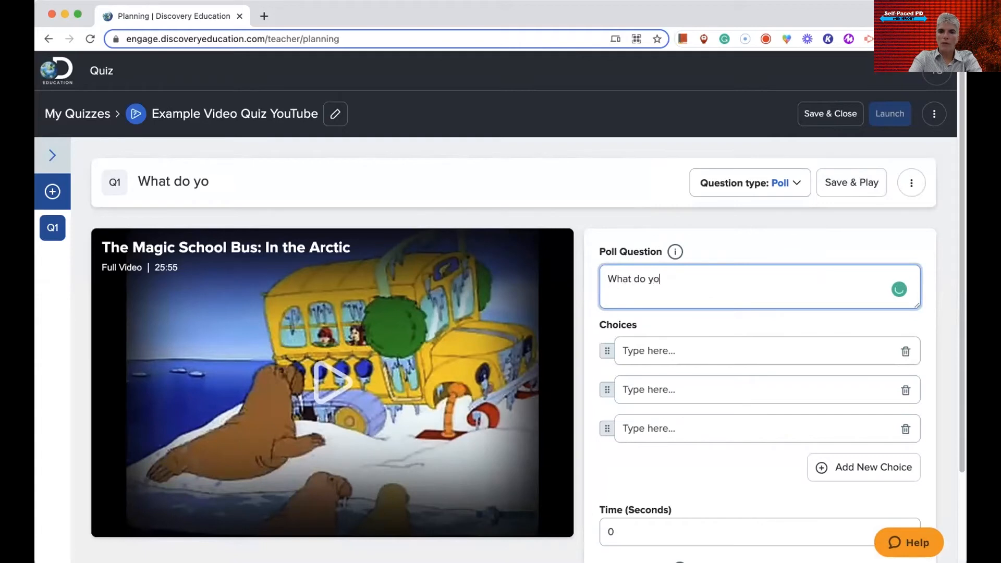
key("BackSpace")
key("BackSpace")
type("think this ")
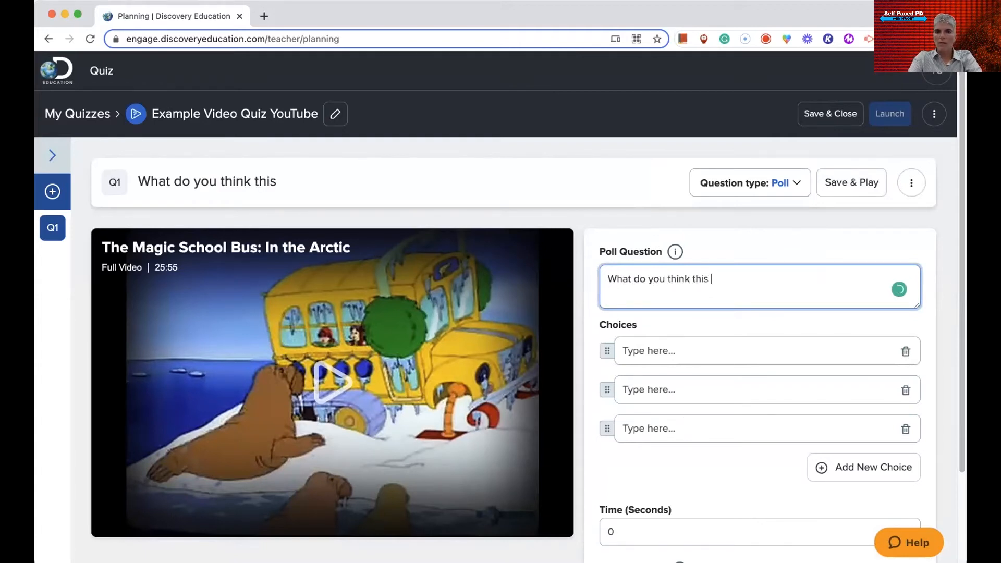
type("video will be")
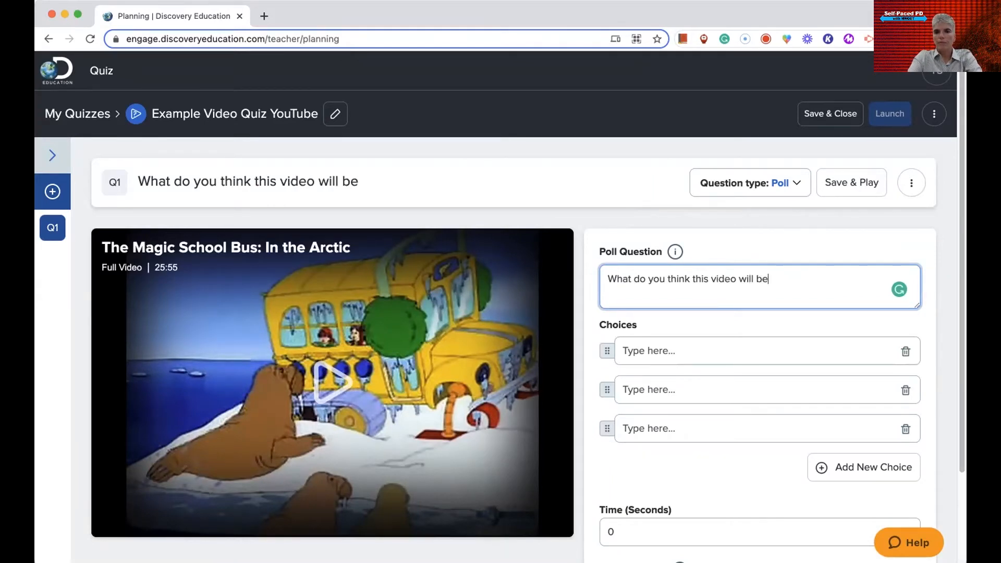
type(" about?")
Step: Fill in the three poll answer choices as "option1", "2" and "3"
left_click(669, 347)
type("optioon")
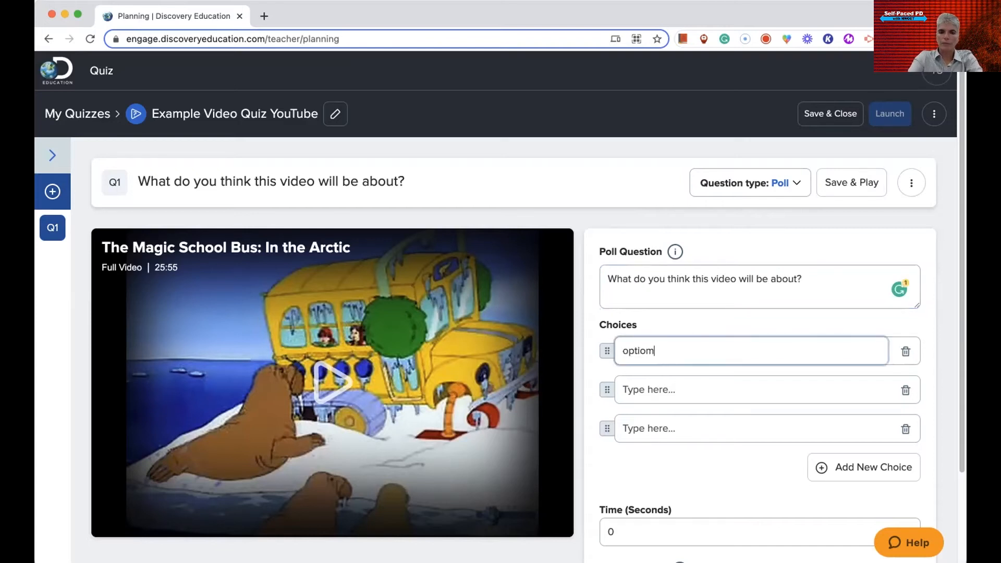
type("n1")
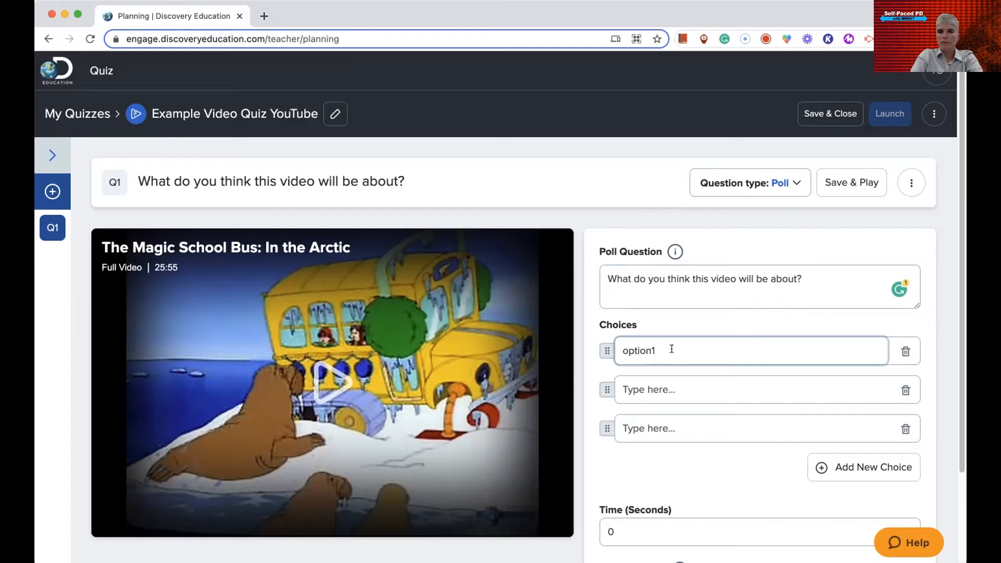
left_click(662, 391)
left_click(648, 419)
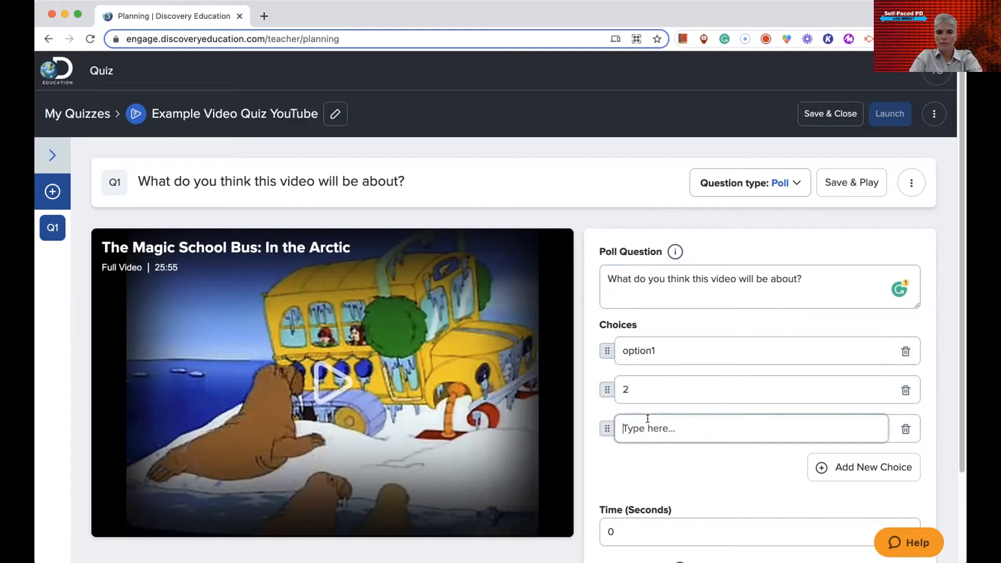
type("3")
left_click(658, 460)
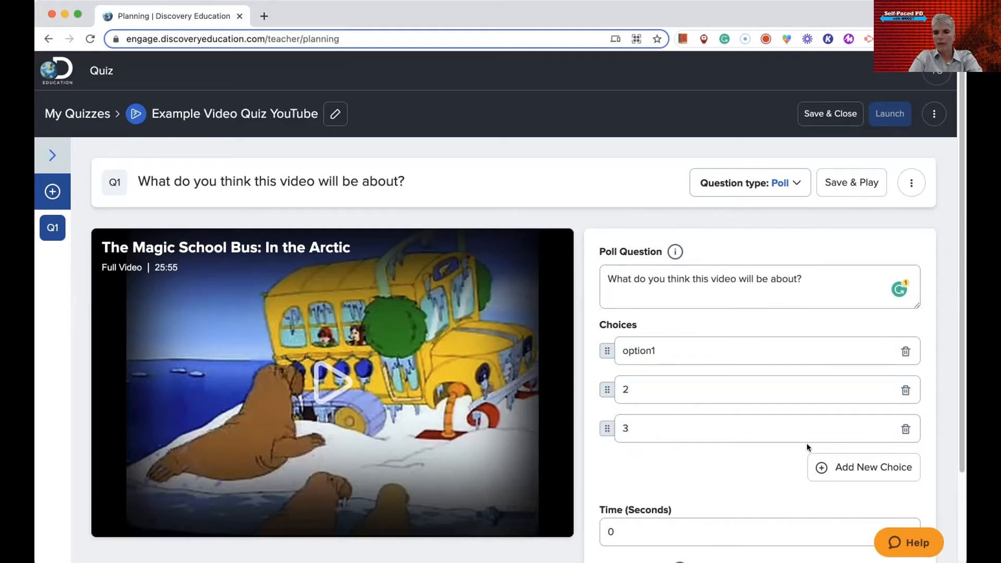
Step: Set the poll question's time to 11 seconds and leave the teacher notes empty
scroll(678, 458, "down", 1)
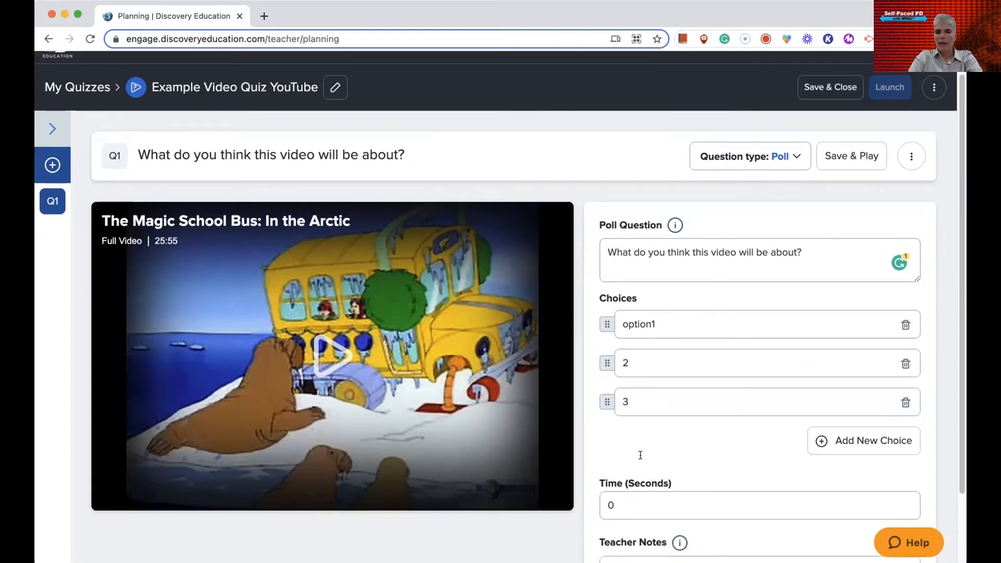
scroll(651, 481, "down", 2)
left_click(908, 448)
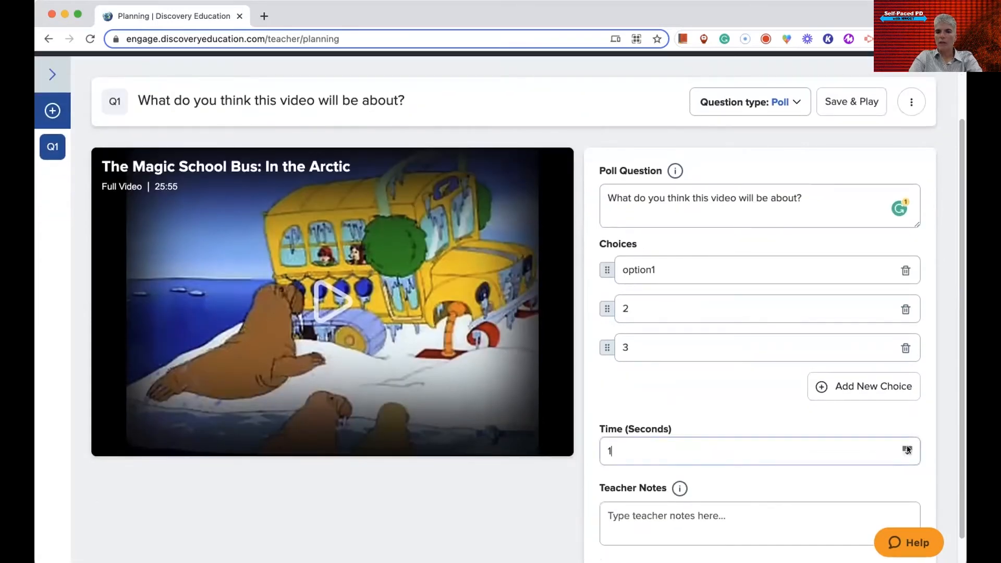
left_click(908, 449)
left_click(907, 448)
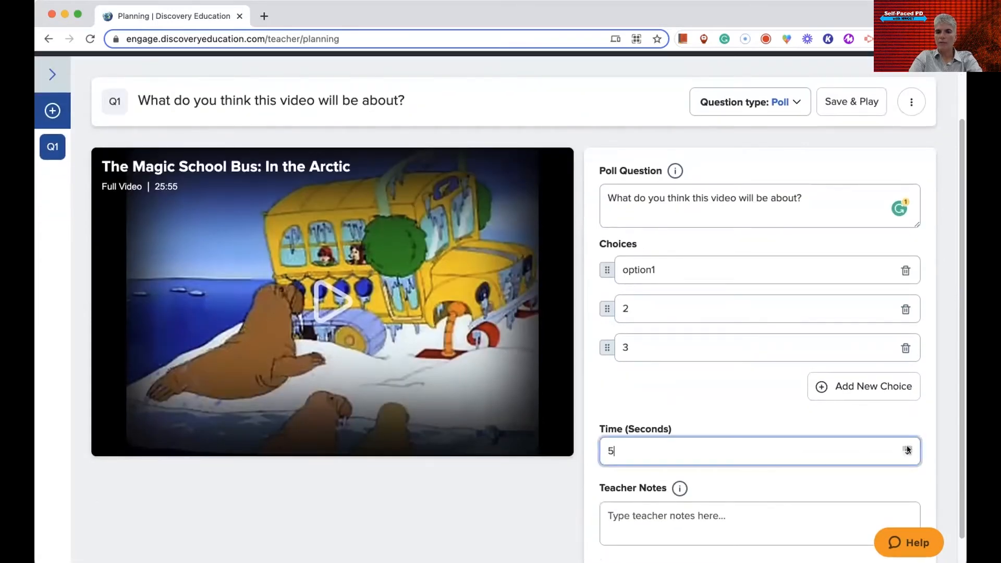
left_click(907, 449)
left_click(908, 449)
left_click(907, 449)
left_click(907, 449)
left_click(907, 449)
left_click(907, 448)
scroll(720, 466, "down", 1)
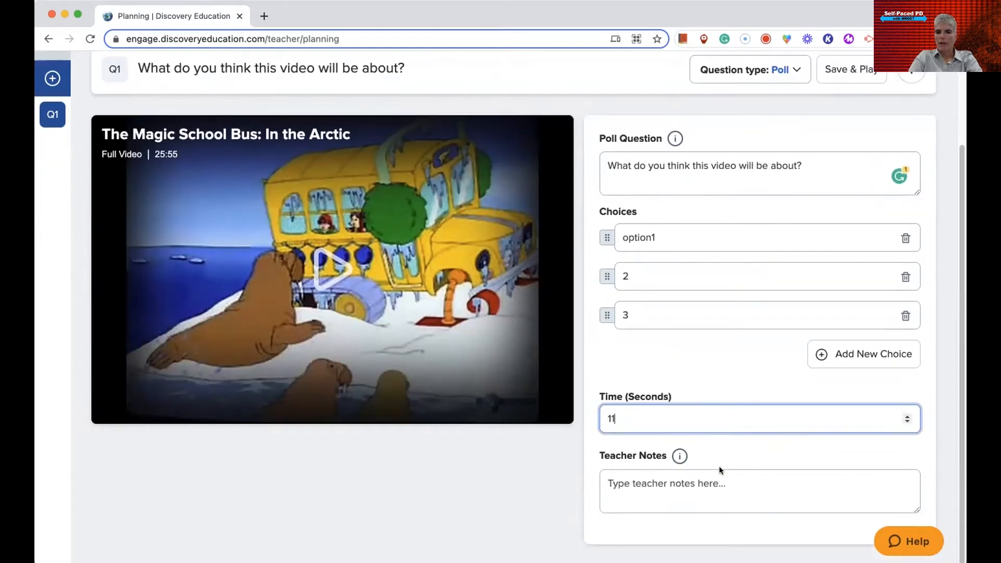
left_click(702, 474)
scroll(702, 474, "up", 2)
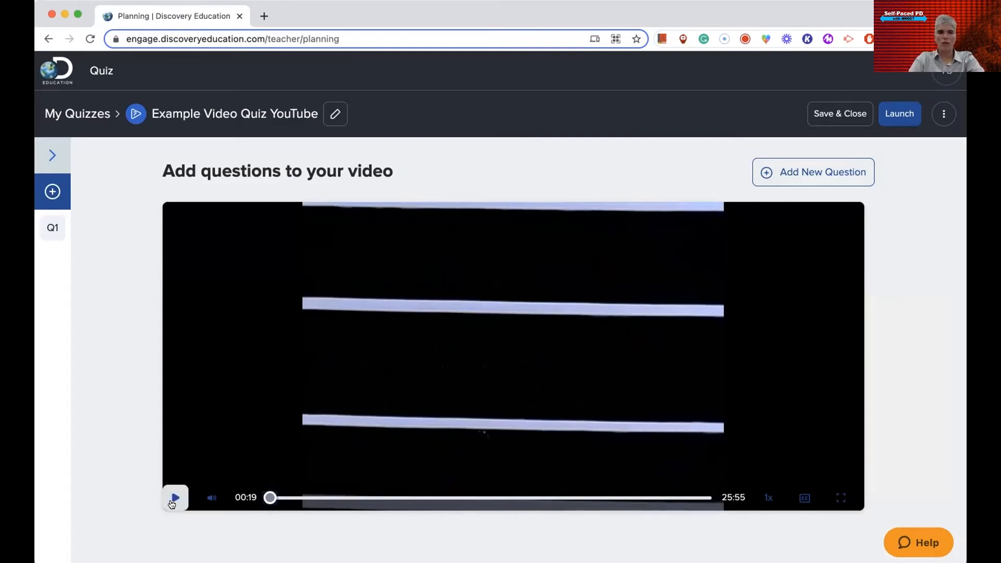
Step: Play the video, pause it at 00:28 and add a second question there, keeping the Short Answer type
left_click(173, 500)
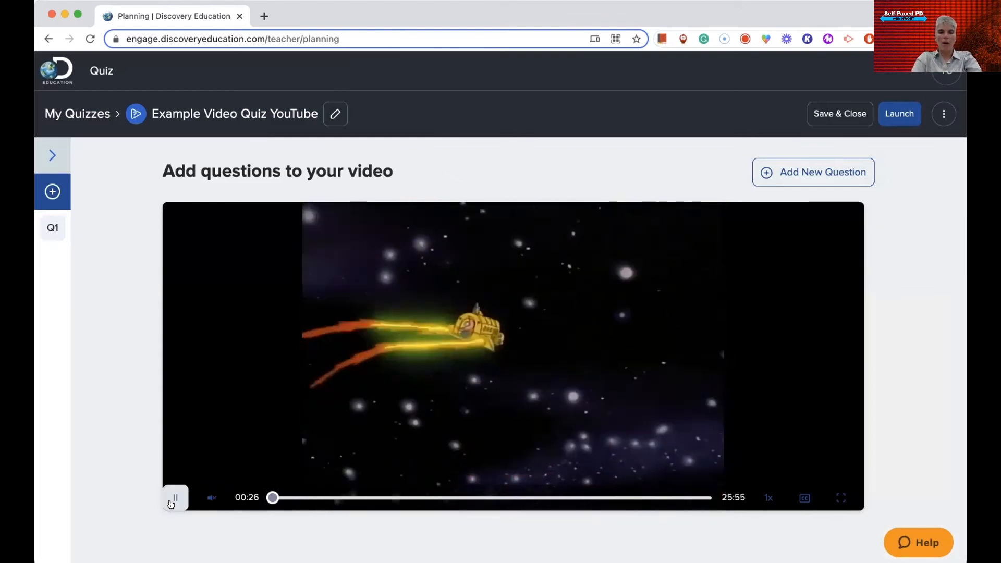
left_click(172, 499)
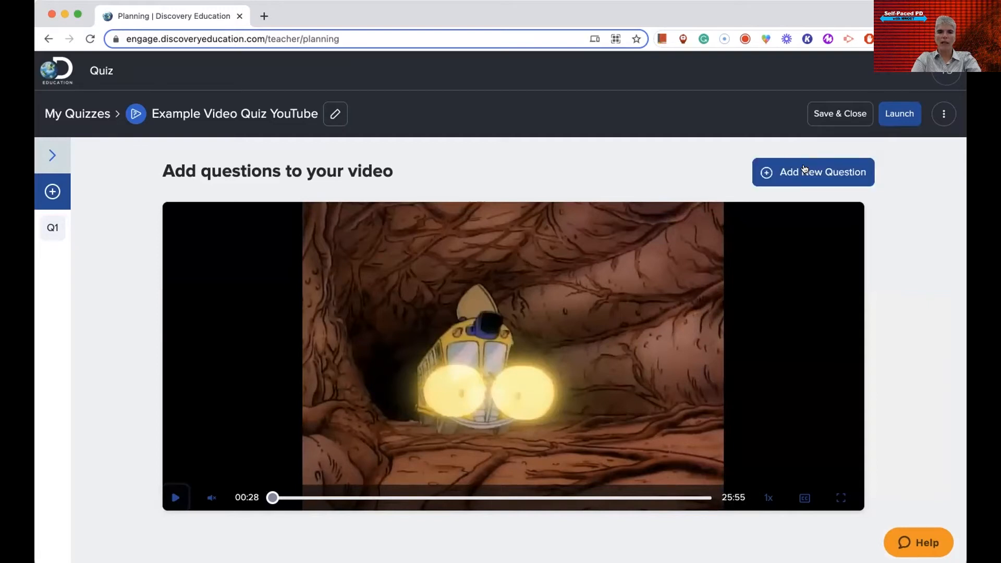
left_click(804, 170)
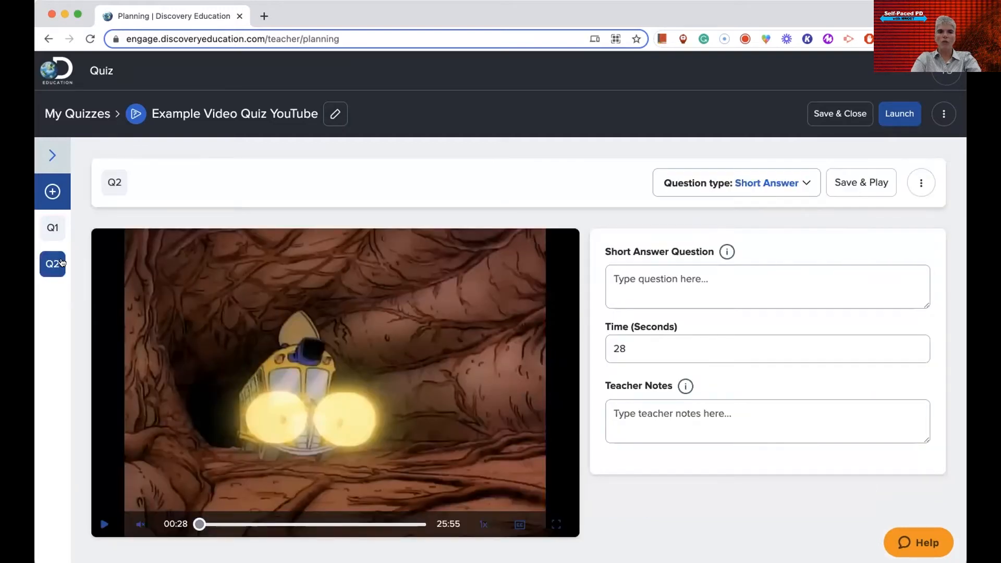
left_click(799, 184)
Step: Enter "What are they searching for?" as the short answer question
left_click(860, 291)
type("What ar")
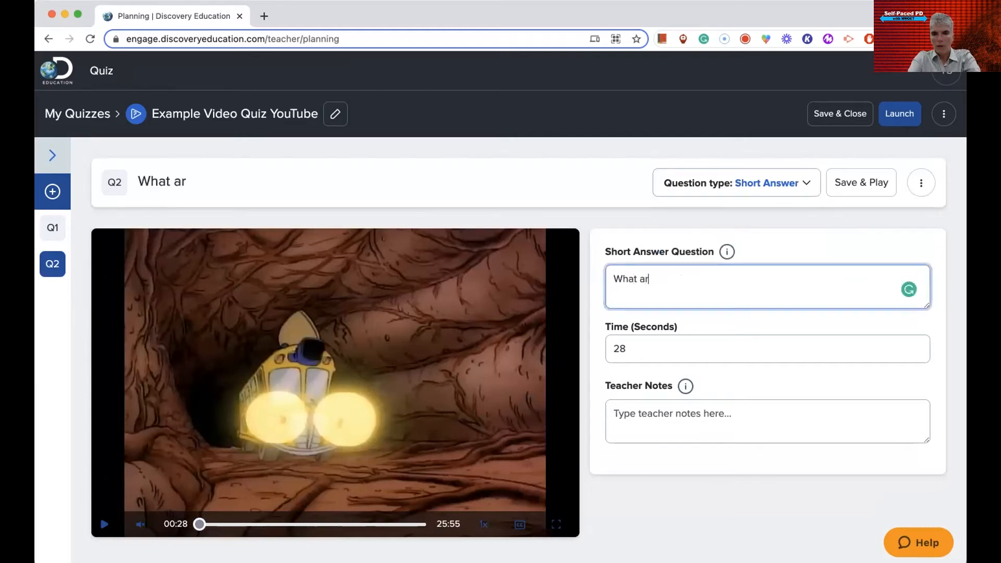
type("e they searc")
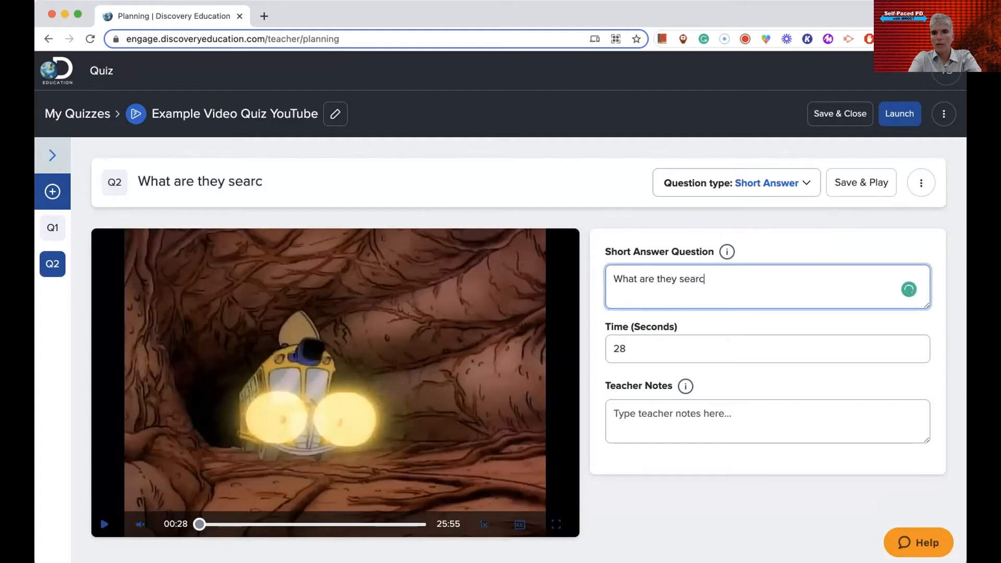
type("hing for?")
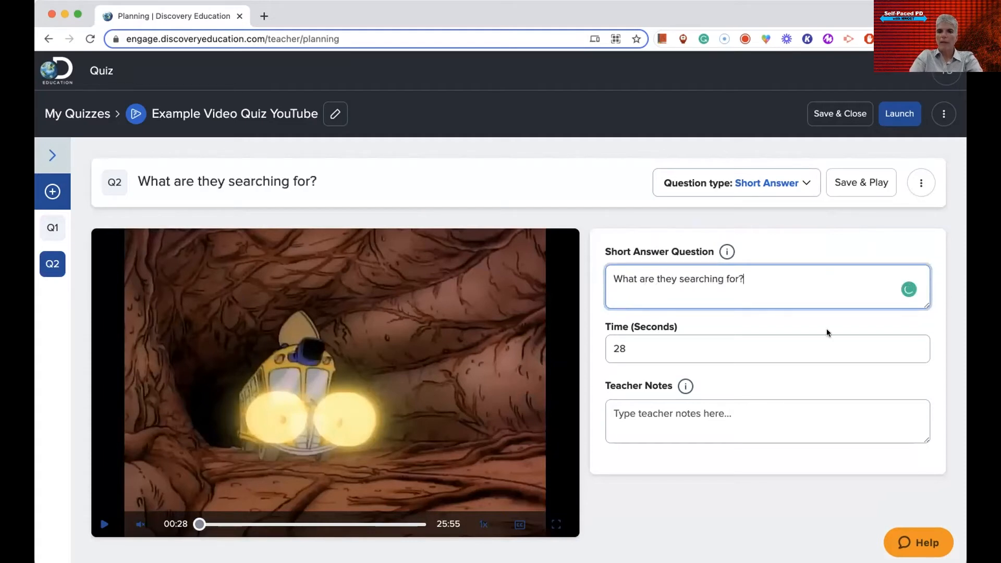
Step: Set the second question's time to 30 seconds, then save it and resume the video
left_click(917, 352)
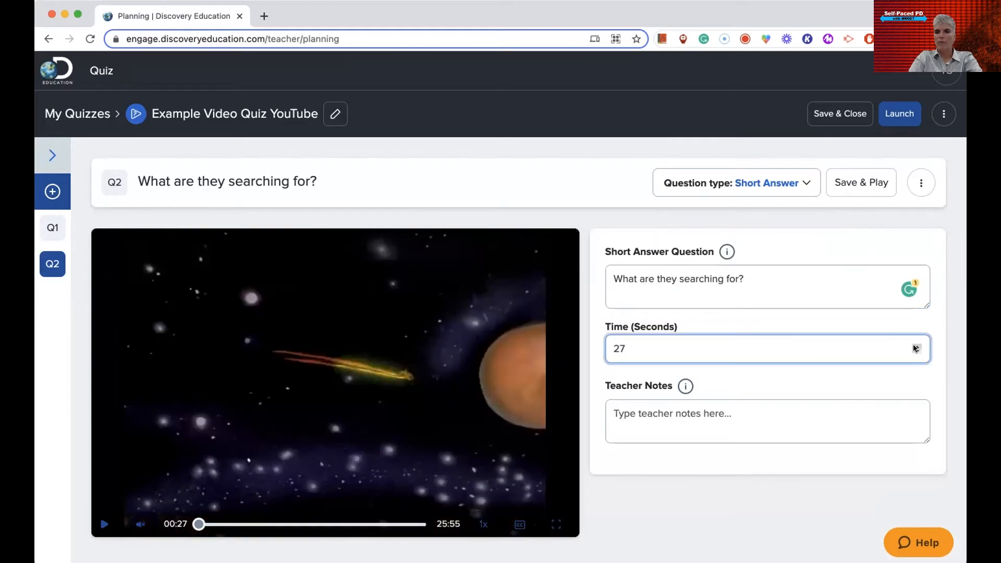
left_click(916, 346)
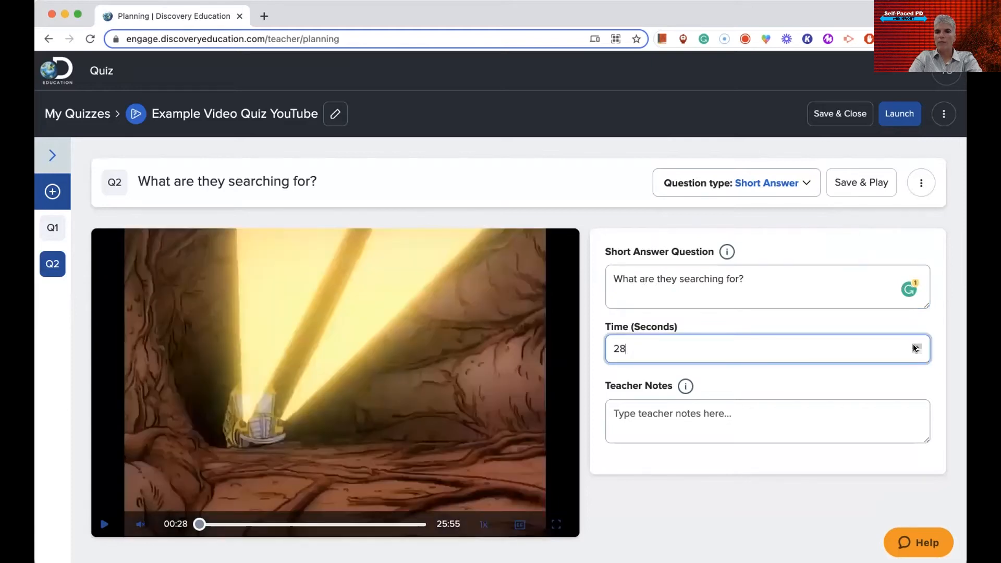
left_click(916, 346)
left_click(915, 347)
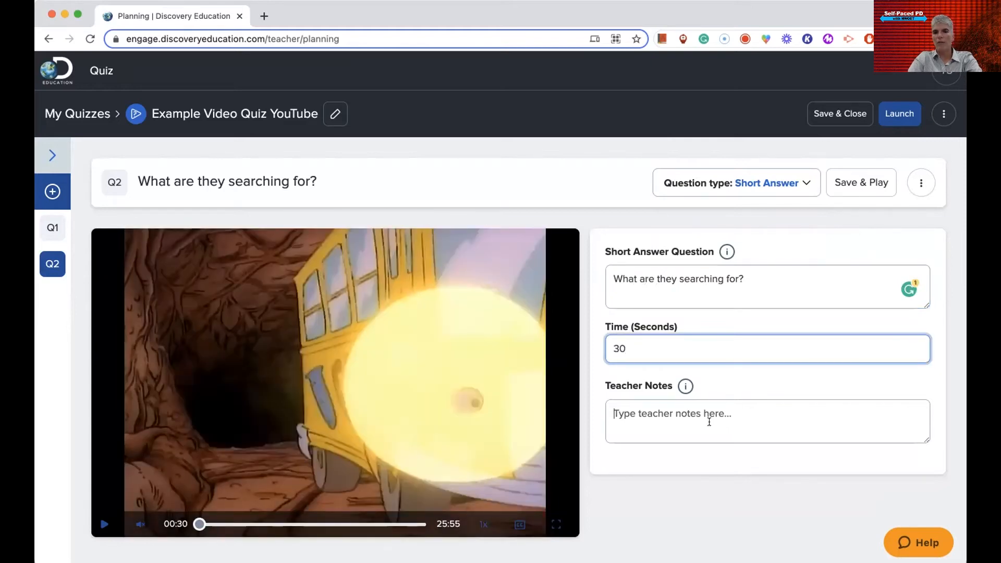
left_click(709, 421)
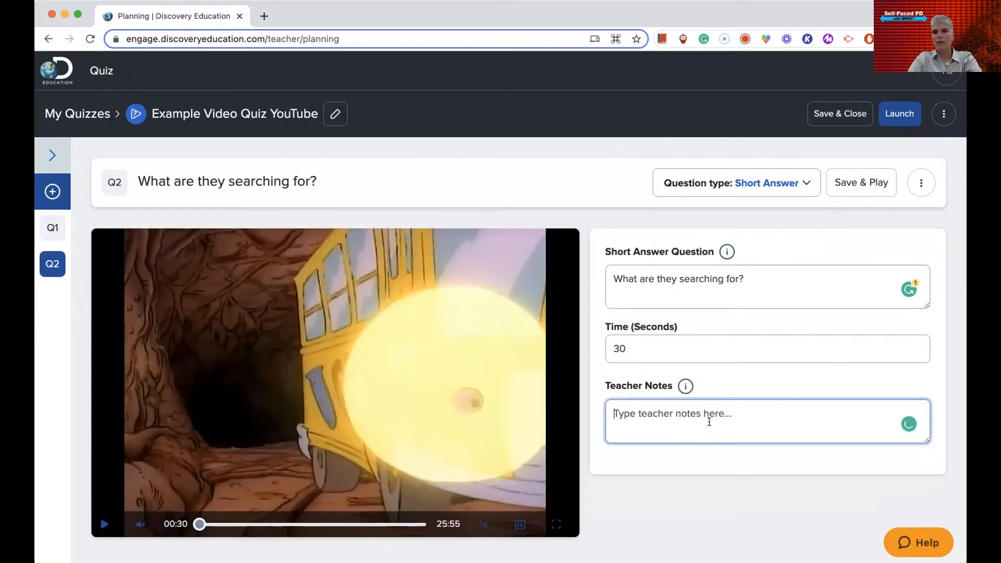
left_click(867, 183)
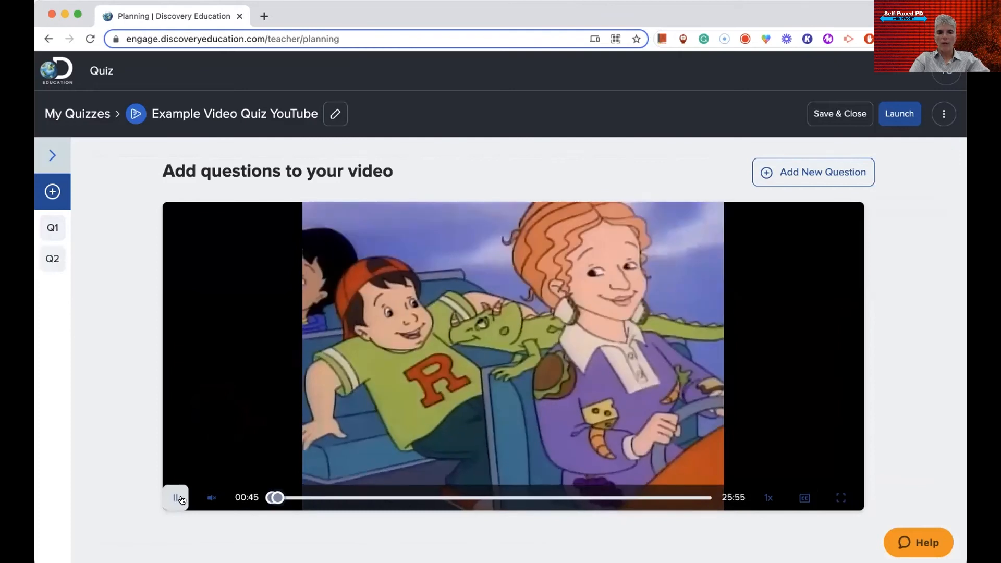
Step: Pause the video at 00:47 and add a third question of the Multiple Choice type
left_click(174, 496)
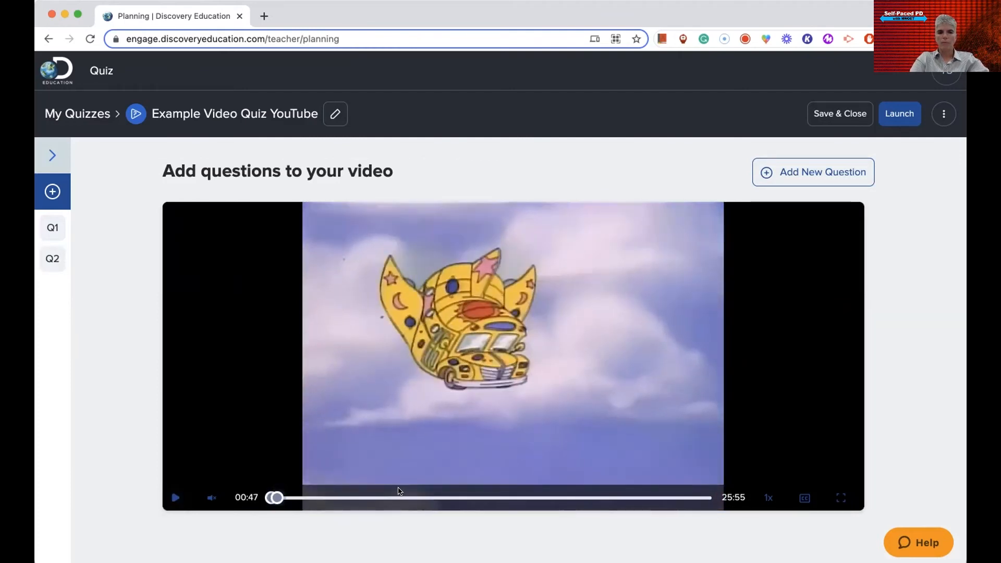
left_click(807, 168)
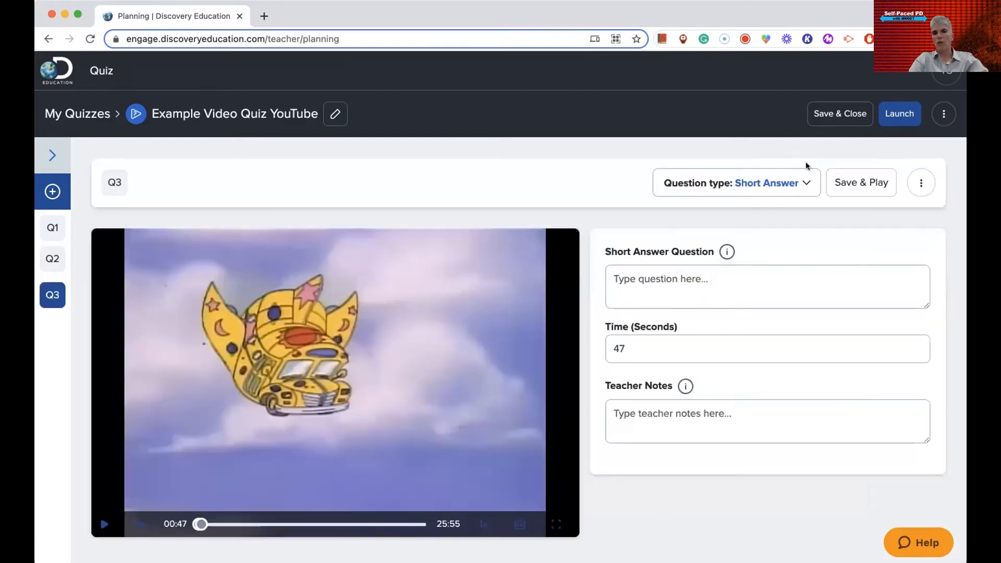
left_click(767, 187)
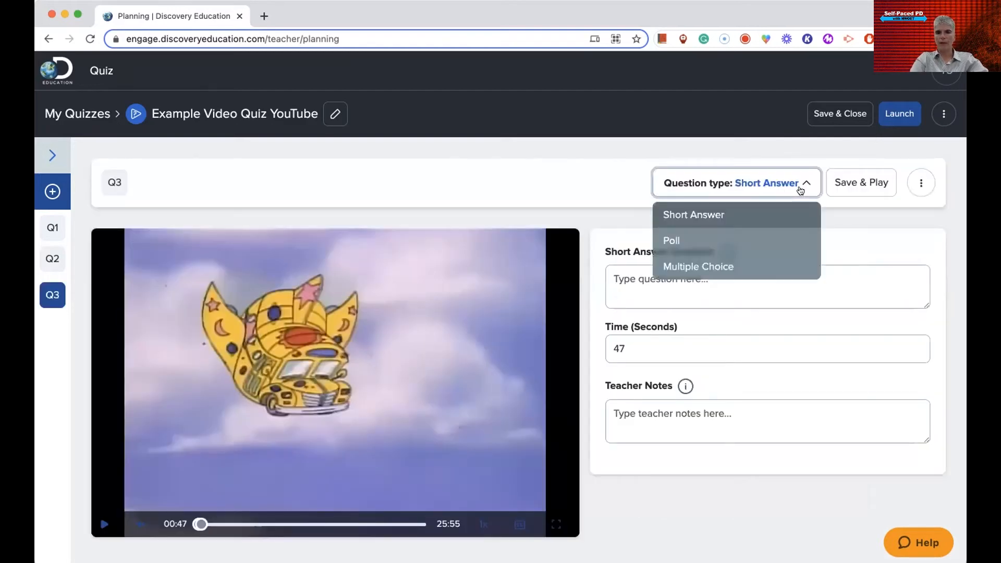
left_click(722, 263)
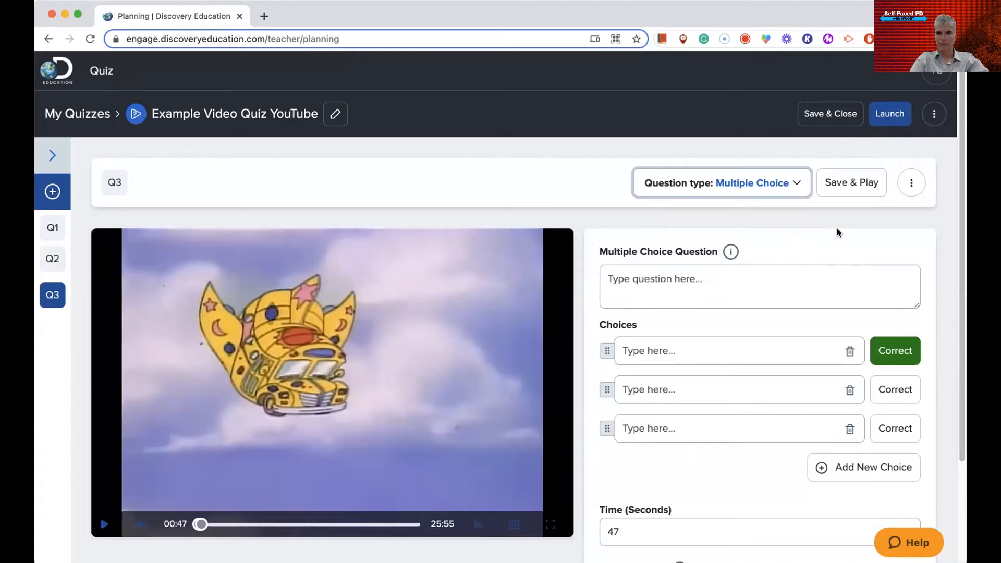
left_click(710, 284)
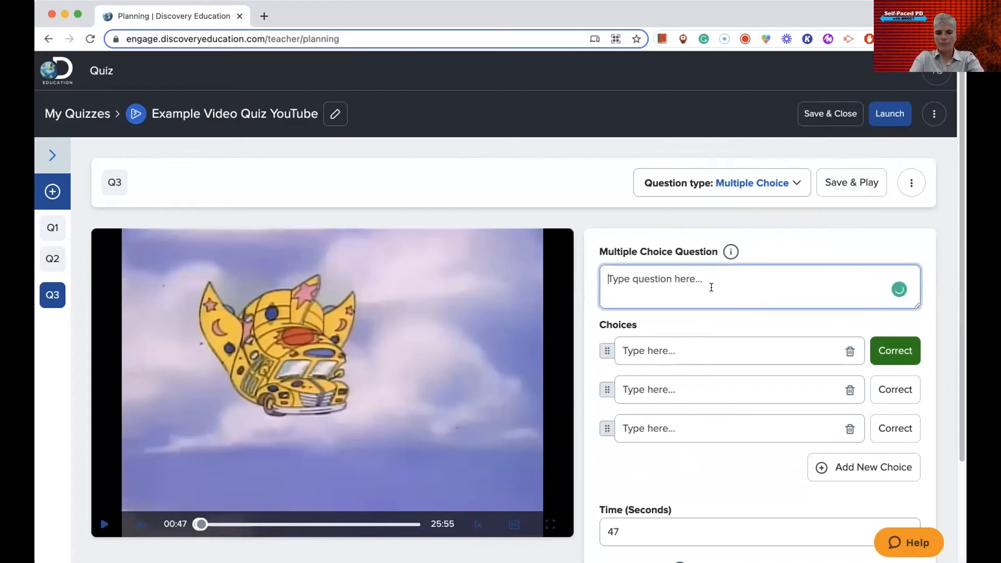
Step: Save and close the video quiz, and filter My Quizzes by video quizzes, standard quizzes and all quizzes
left_click(841, 114)
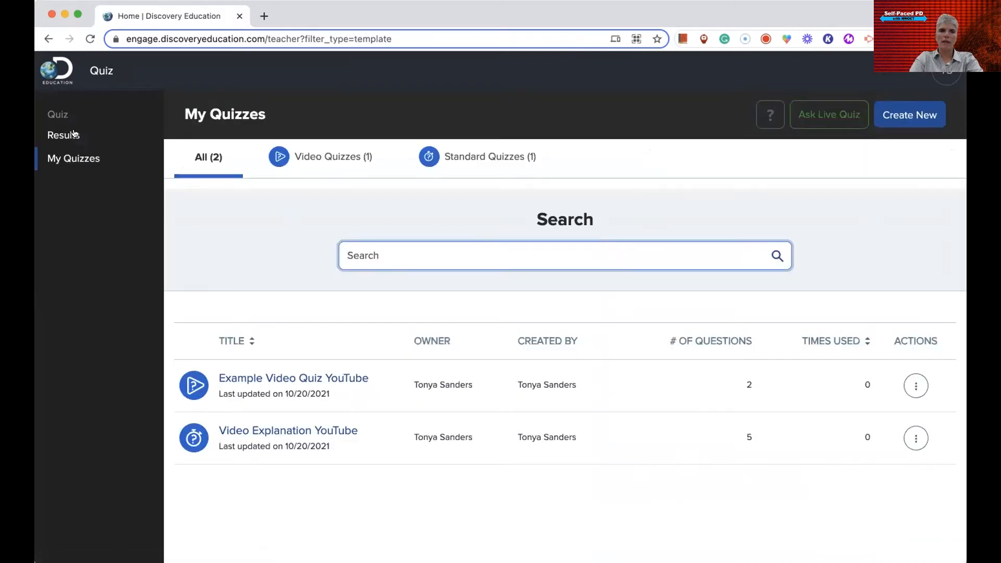
left_click(347, 164)
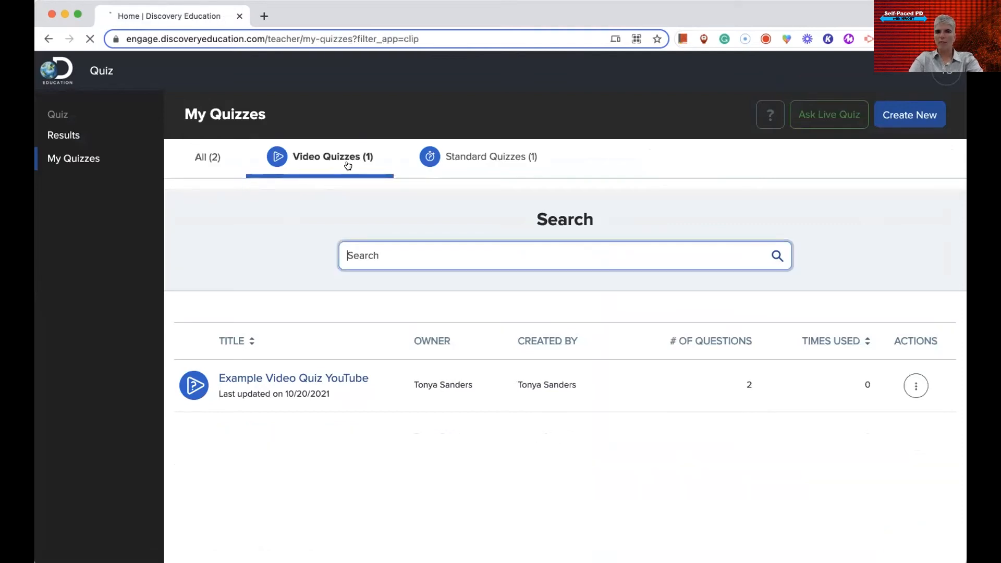
left_click(475, 162)
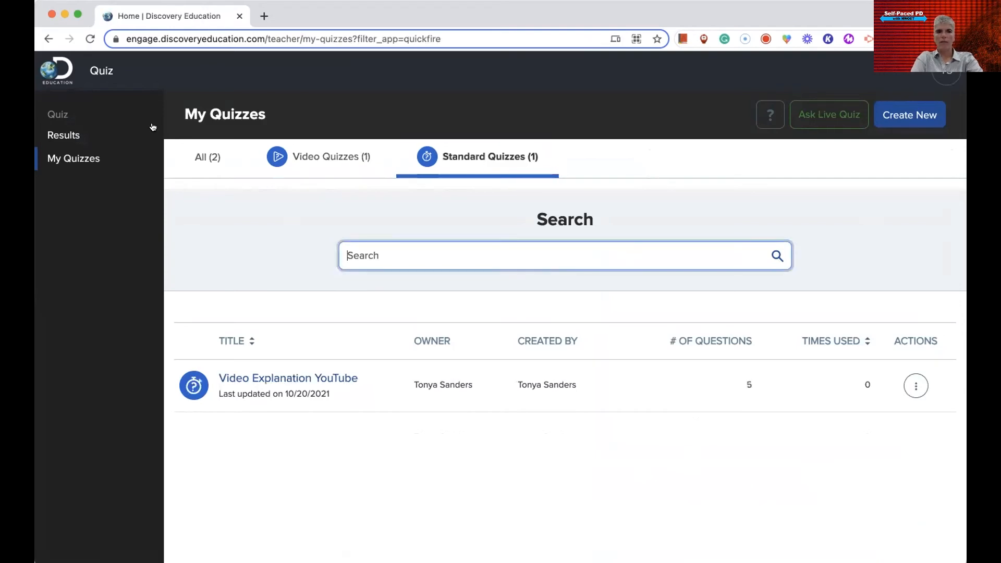
left_click(213, 167)
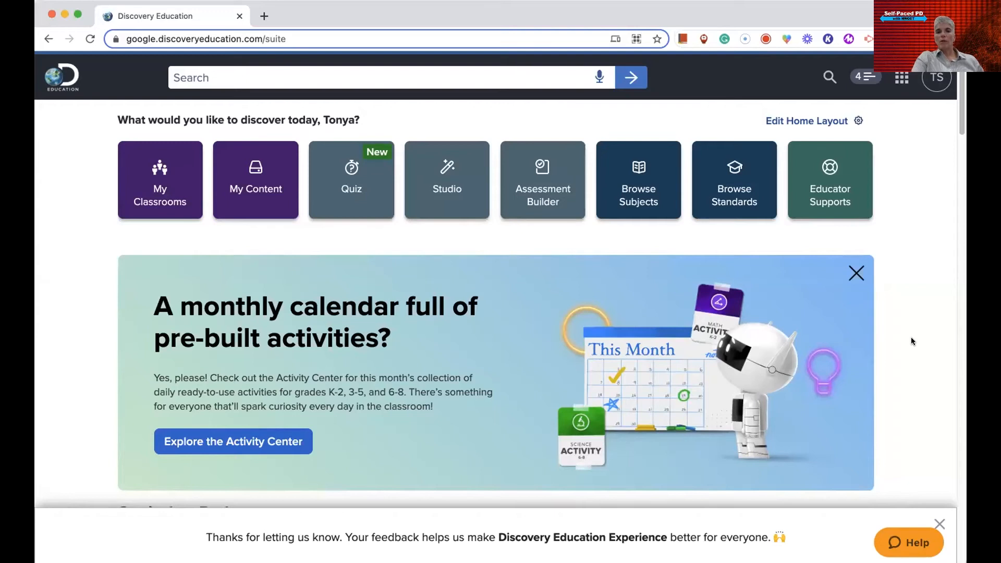
Step: Open Assessment Builder and start creating a new assessment of the Practice Assessment type
left_click(545, 194)
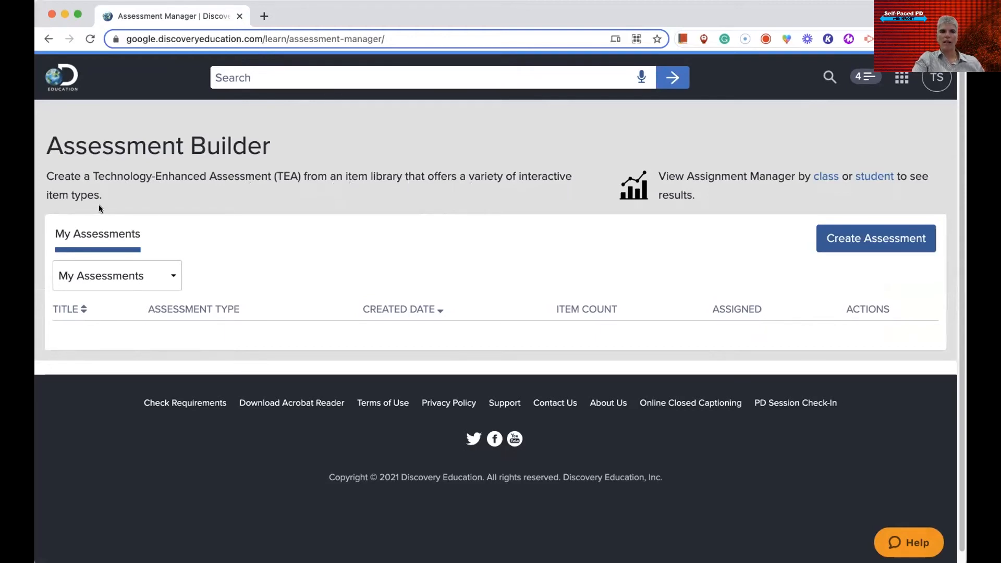
scroll(223, 236, "down", 1)
scroll(224, 235, "up", 1)
left_click(903, 237)
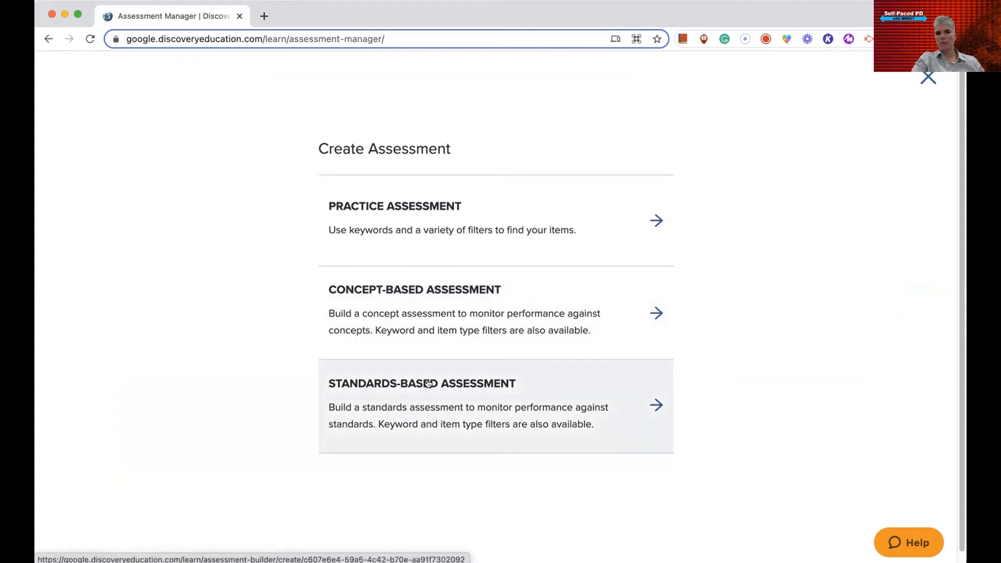
left_click(503, 247)
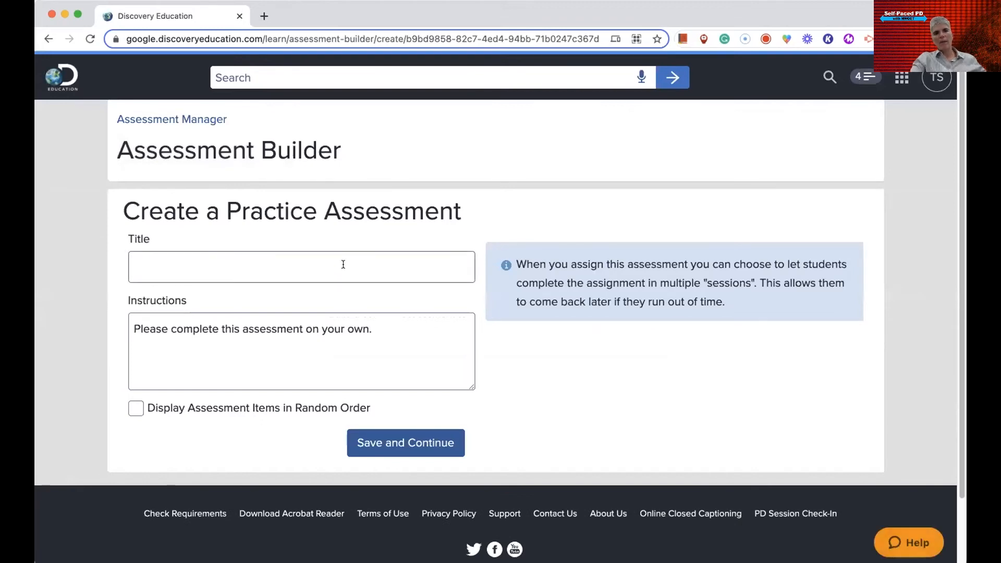
Step: Title the practice assessment "My Practice Assessment YouTube"
type("My Pra")
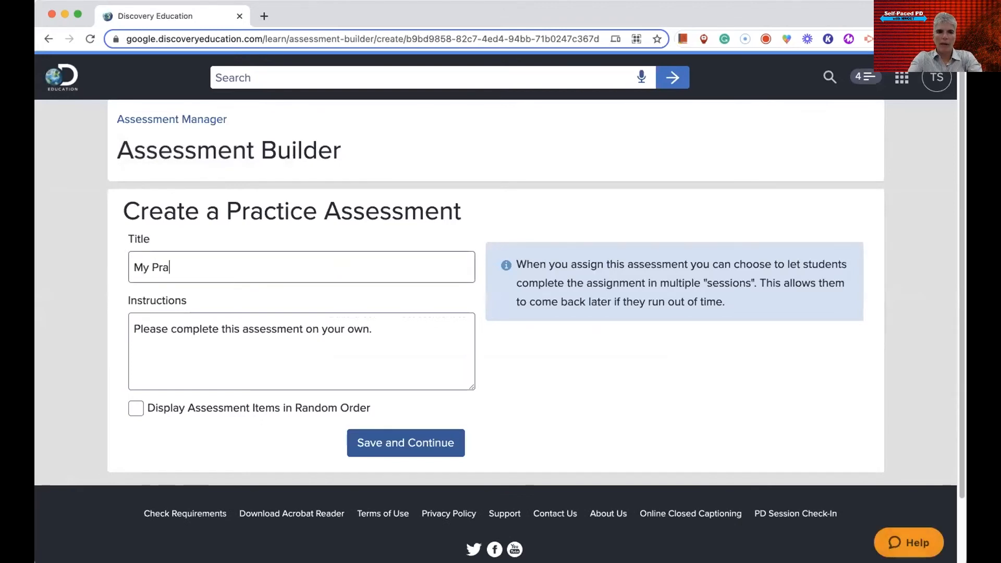
type("ctice Asse")
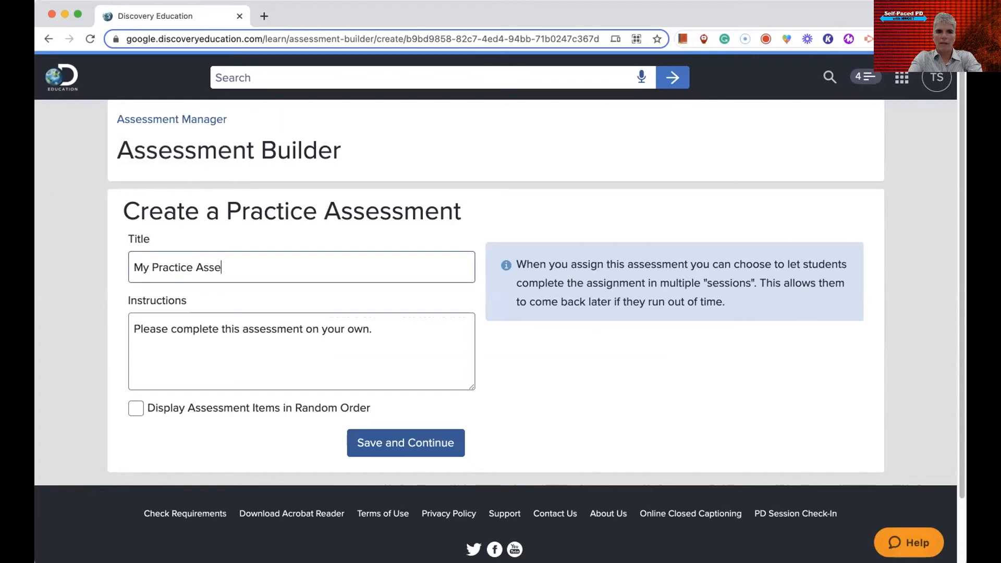
type("ssment YouTube")
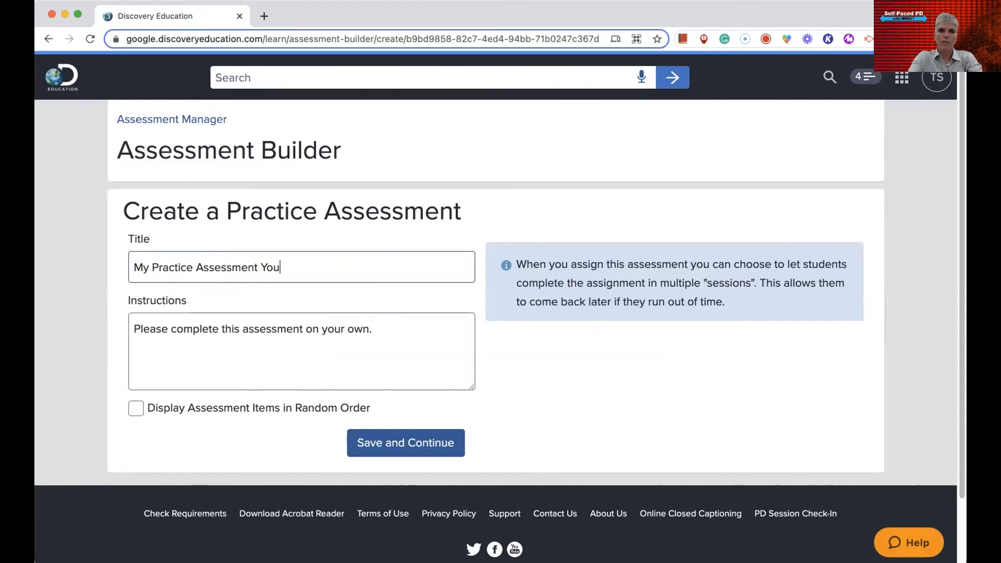
Step: Append "Give my Instructions" to the practice assessment's instructions, then save and continue
left_click(267, 351)
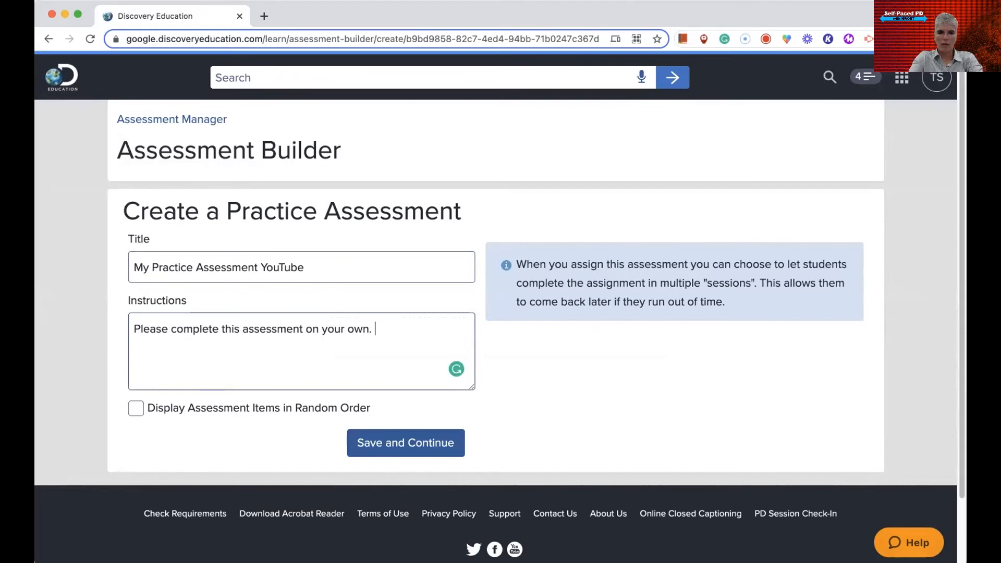
type("Give my Instructions")
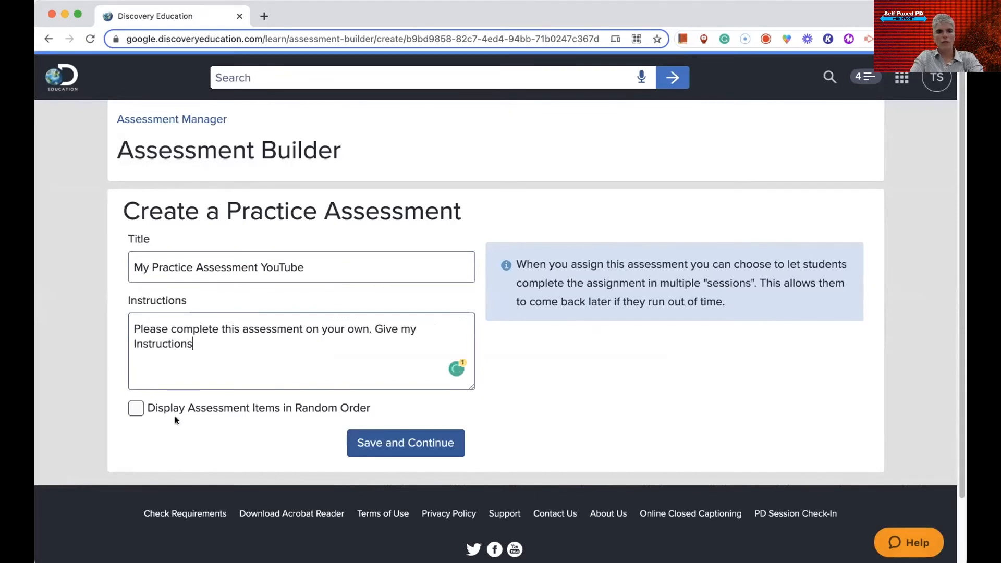
scroll(175, 417, "down", 1)
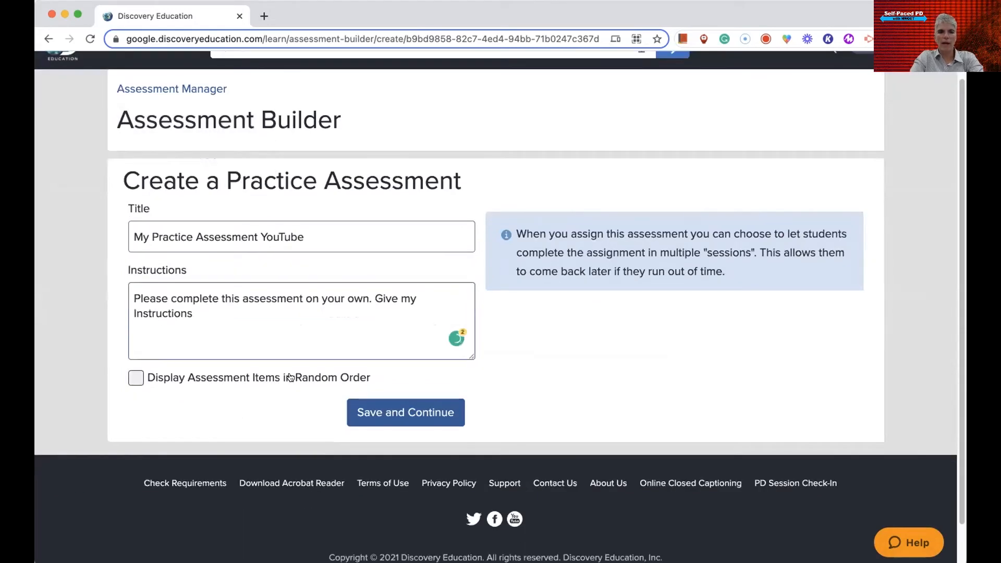
left_click(348, 404)
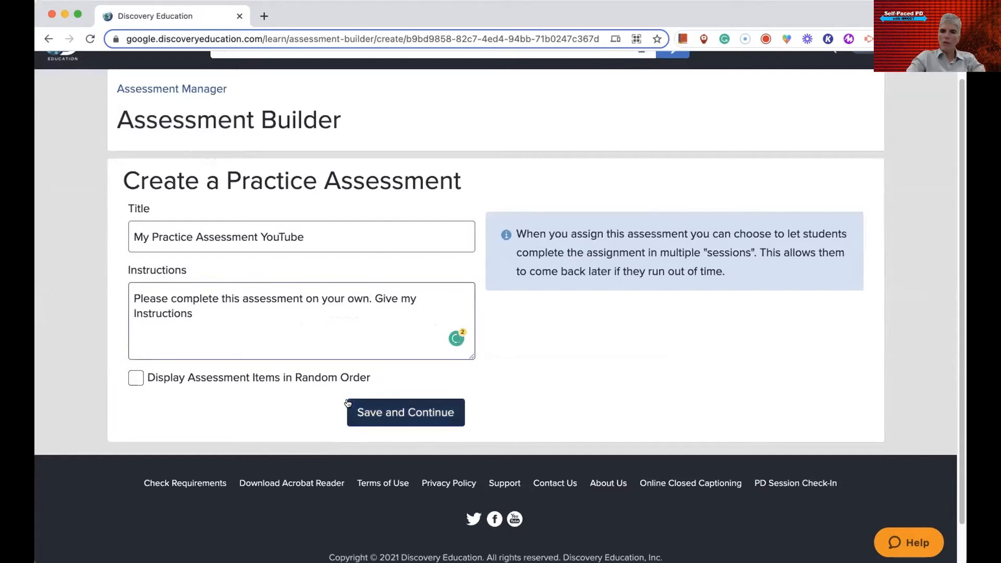
left_click(374, 411)
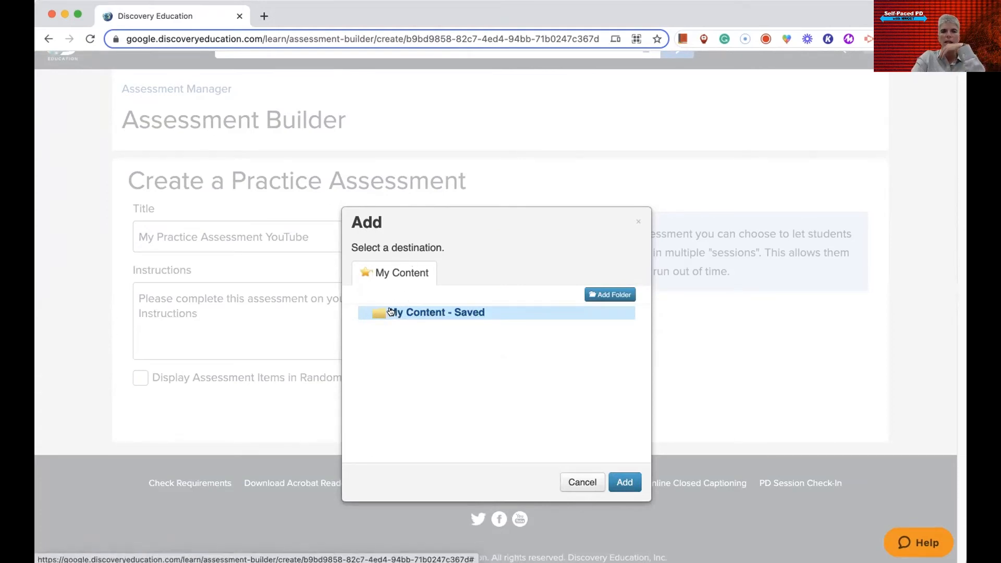
Step: Create a folder named "YouTube Examples" under My Content - Saved and add the assessment to it
left_click(624, 295)
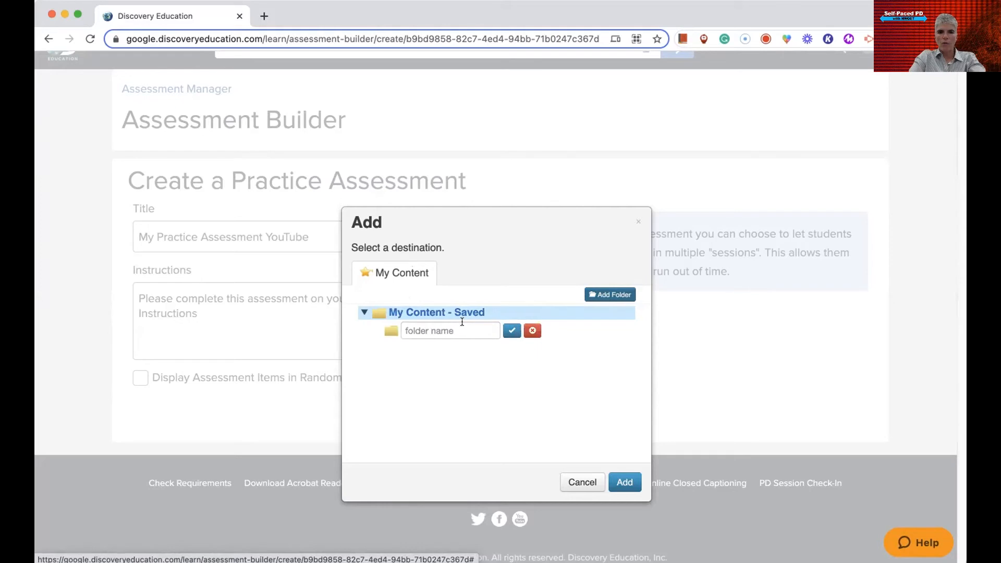
left_click(448, 331)
type("YouTube Examples")
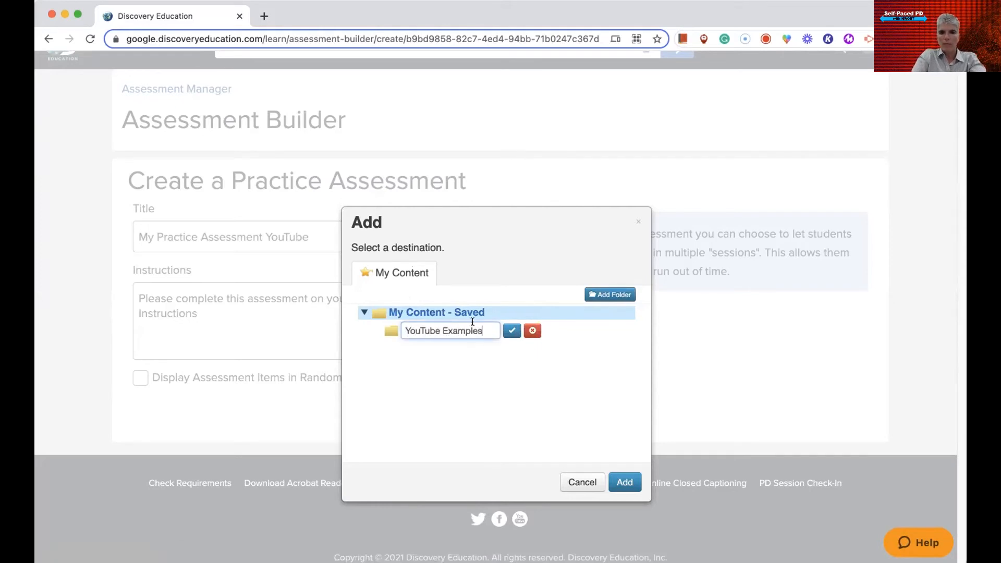
left_click(508, 332)
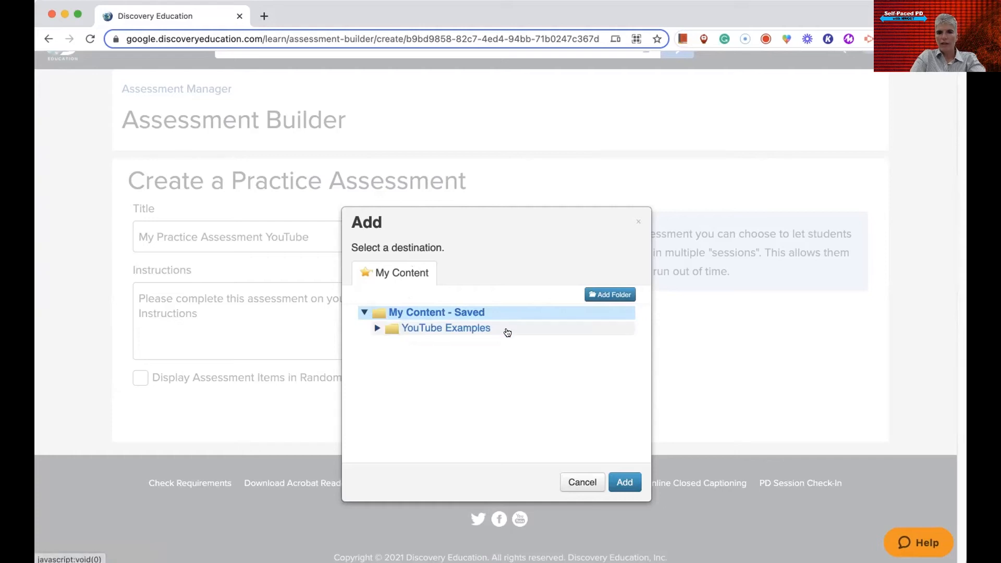
left_click(463, 328)
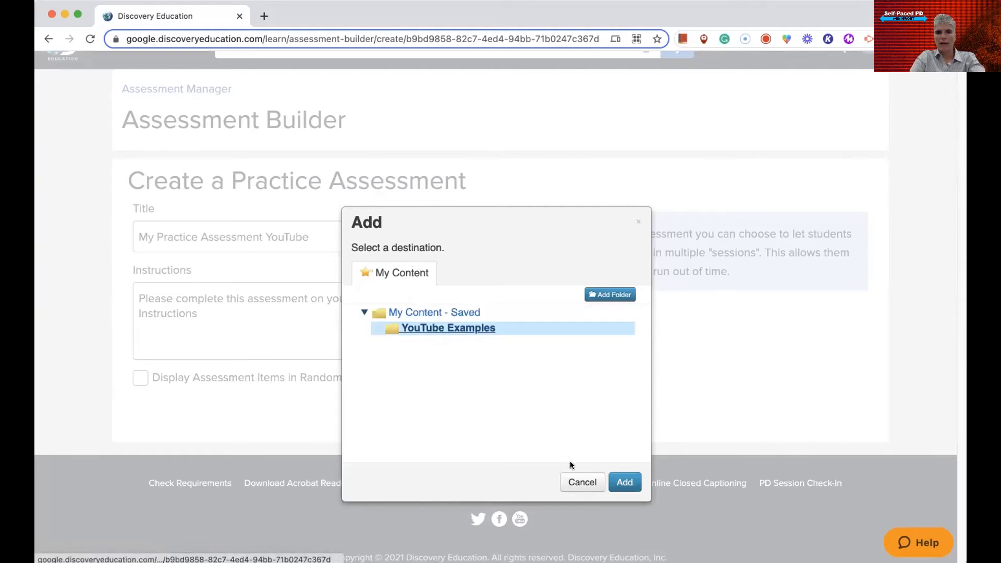
left_click(627, 483)
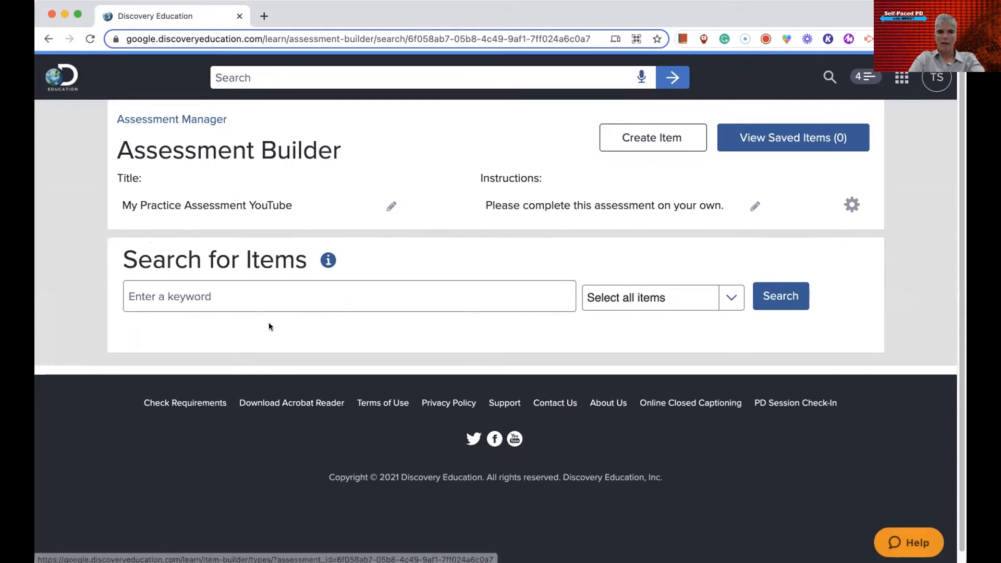
Step: Search all assessment items for the keyword "fractions"
left_click(398, 299)
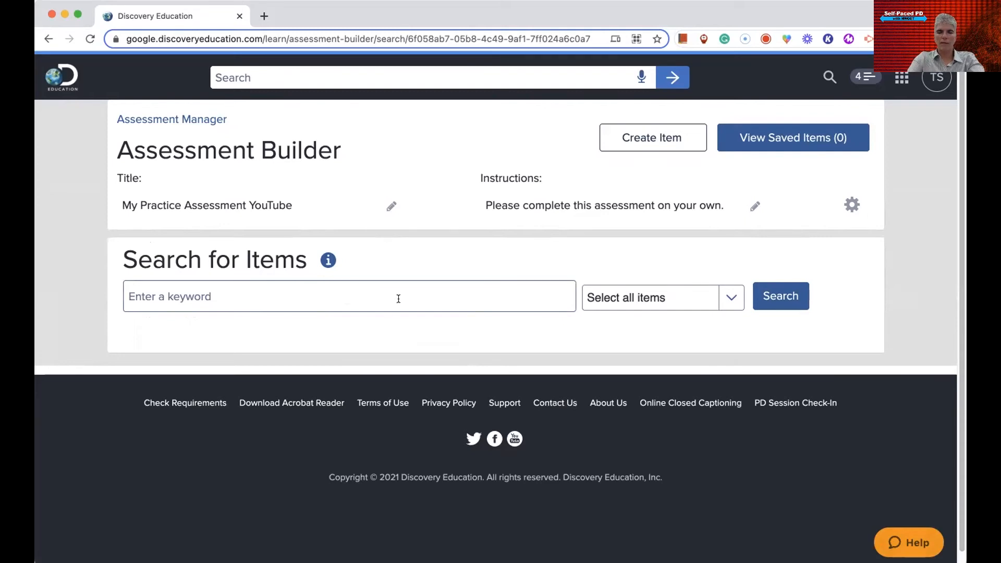
type("fractions")
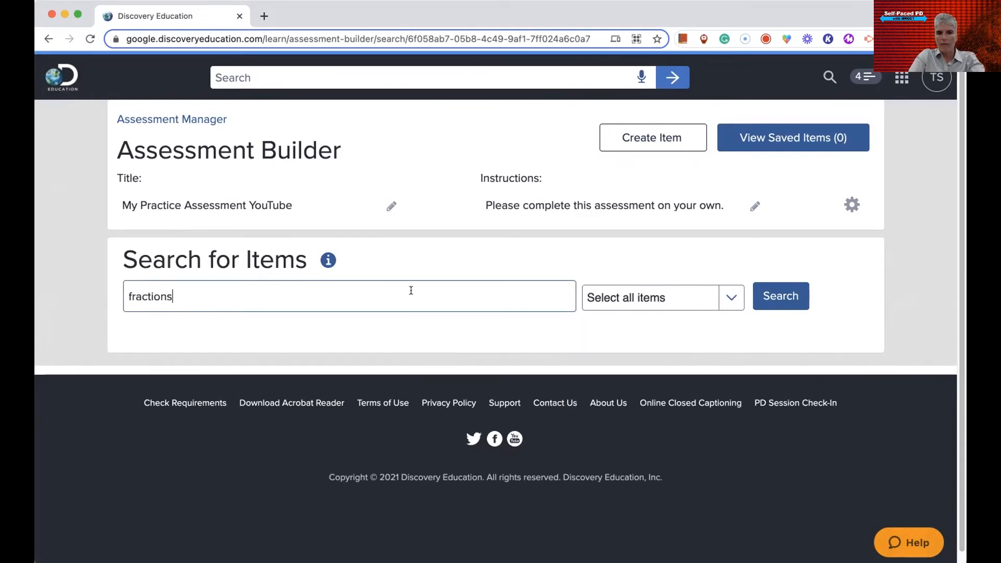
key("Return")
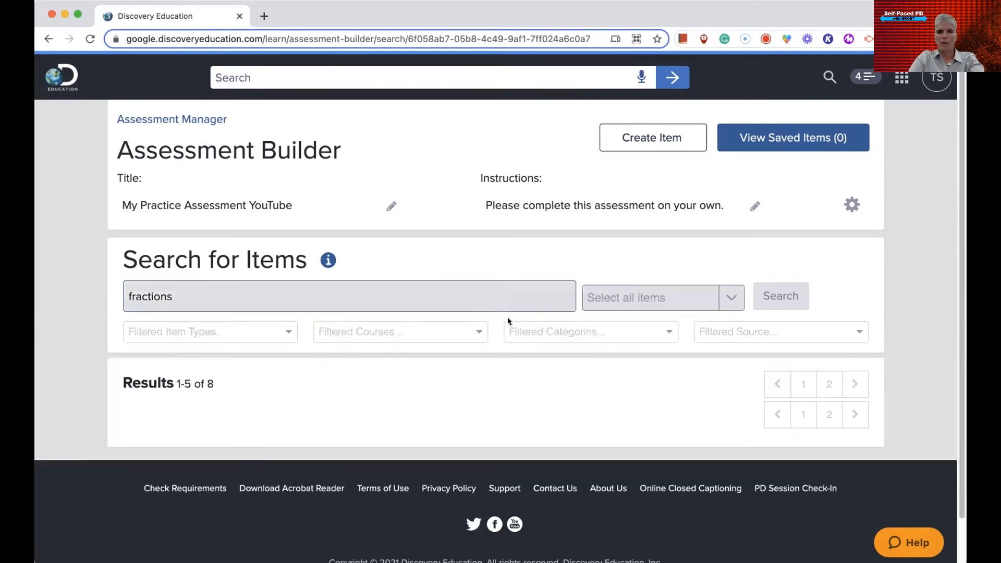
Step: Add the first four fraction items to the assessment: Earth's surface water, elephant food digestion, visible sky, and approximate water coverage of the Earth
scroll(390, 334, "down", 1)
scroll(389, 336, "down", 3)
scroll(389, 340, "down", 1)
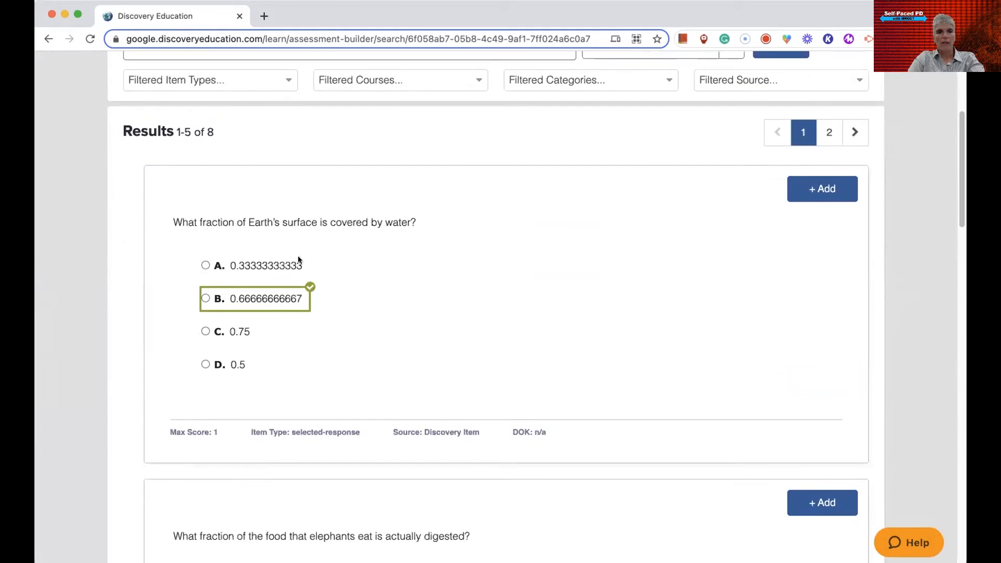
left_click(827, 190)
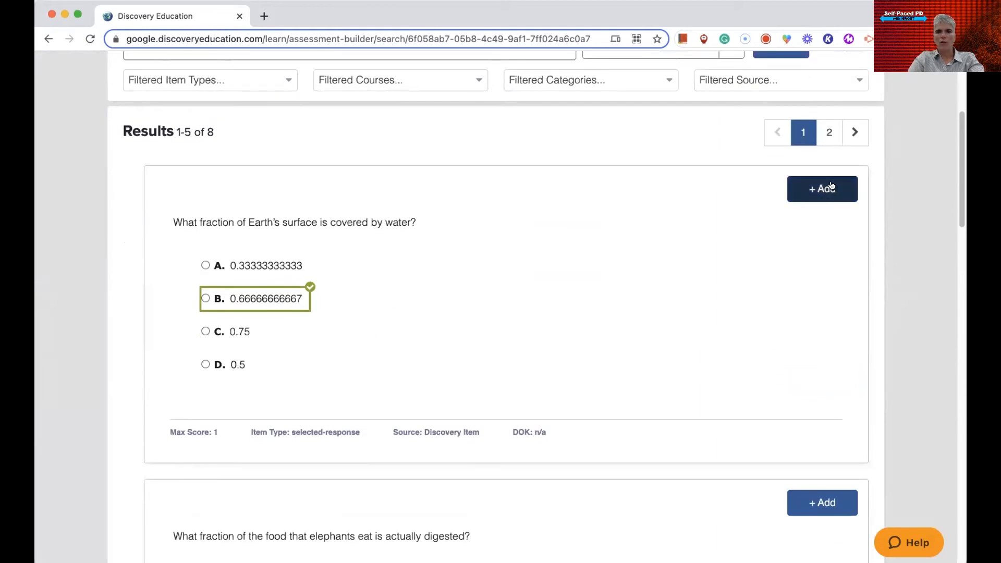
scroll(588, 259, "down", 6)
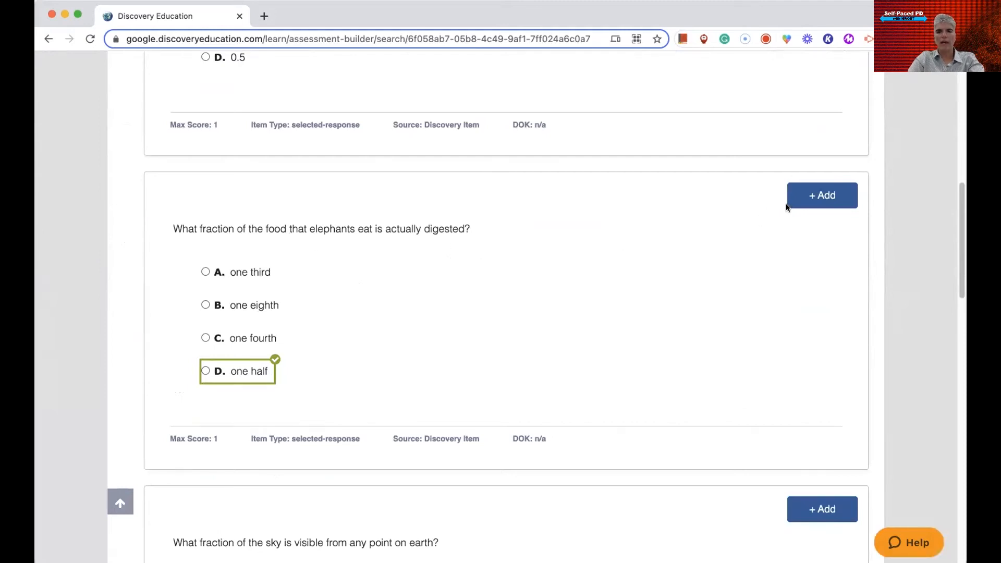
left_click(823, 194)
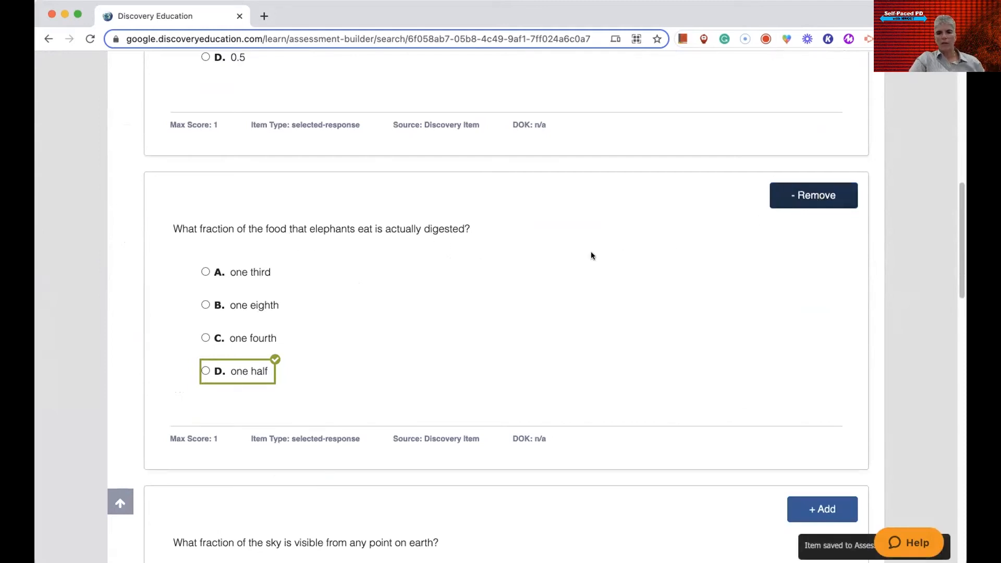
scroll(590, 256, "down", 6)
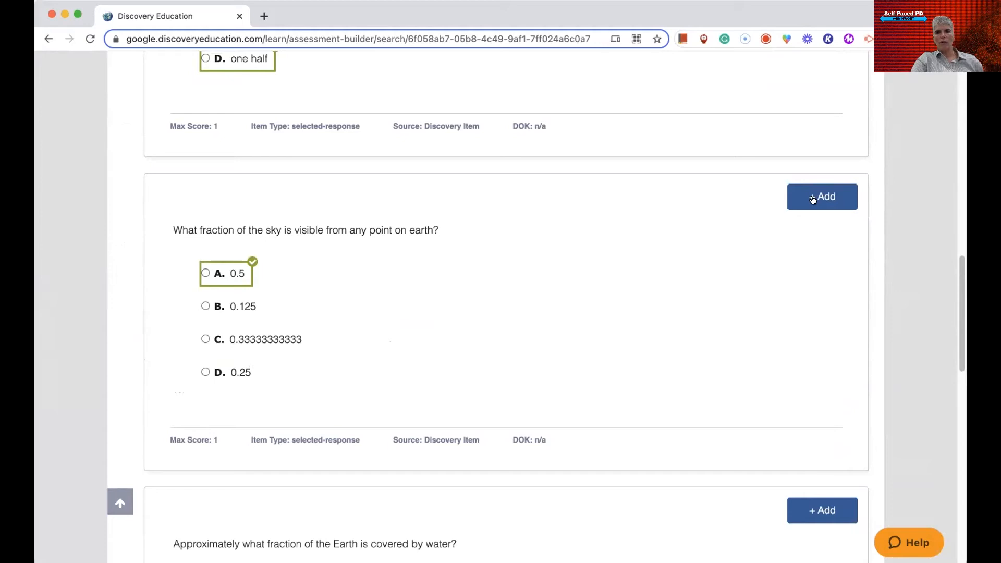
left_click(816, 203)
scroll(538, 371, "down", 5)
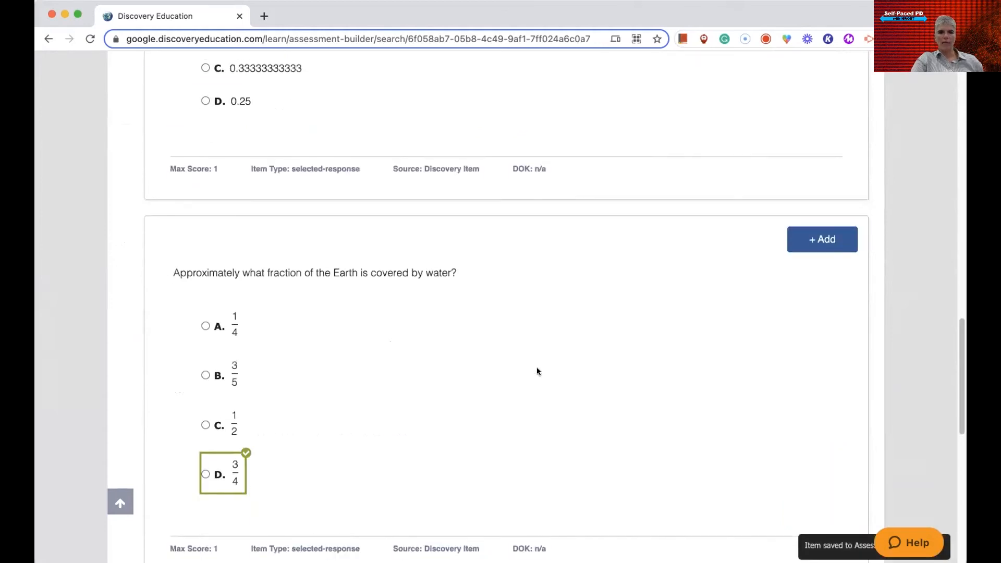
scroll(537, 368, "down", 1)
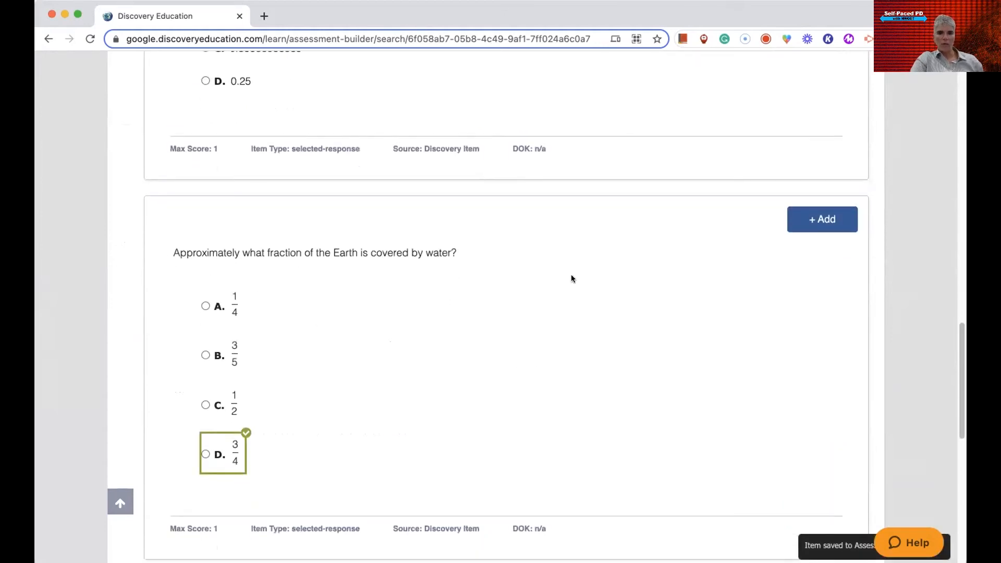
left_click(834, 219)
Step: Open the assessment's instructions for editing without changing them, and view the assessment settings
scroll(514, 251, "down", 7)
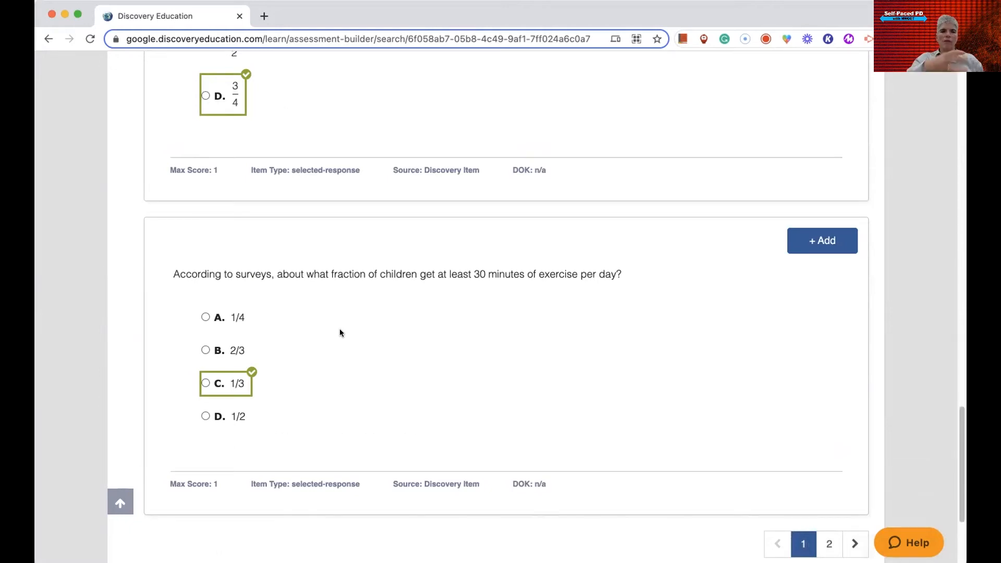
scroll(336, 333, "down", 4)
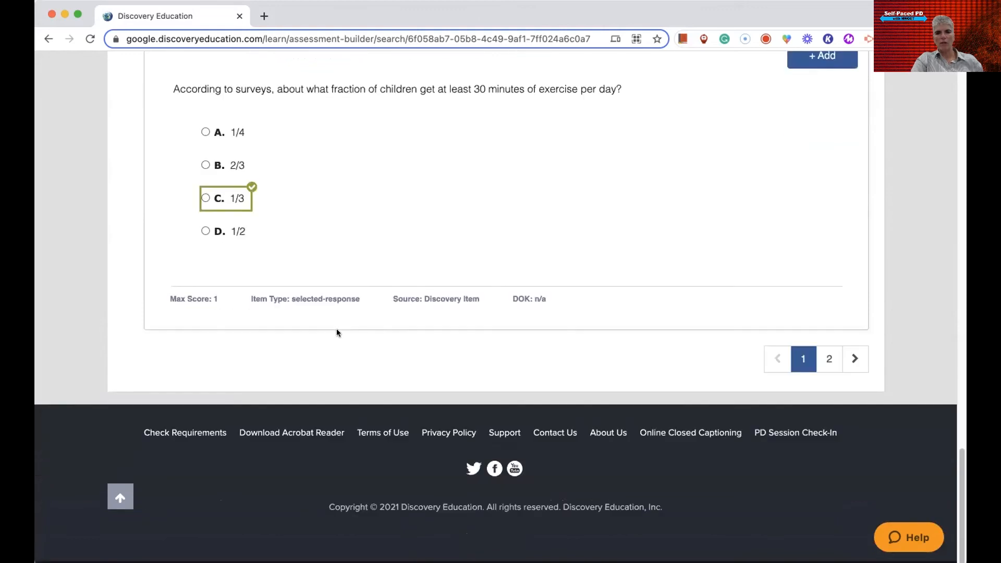
scroll(336, 333, "up", 10)
scroll(336, 333, "up", 10)
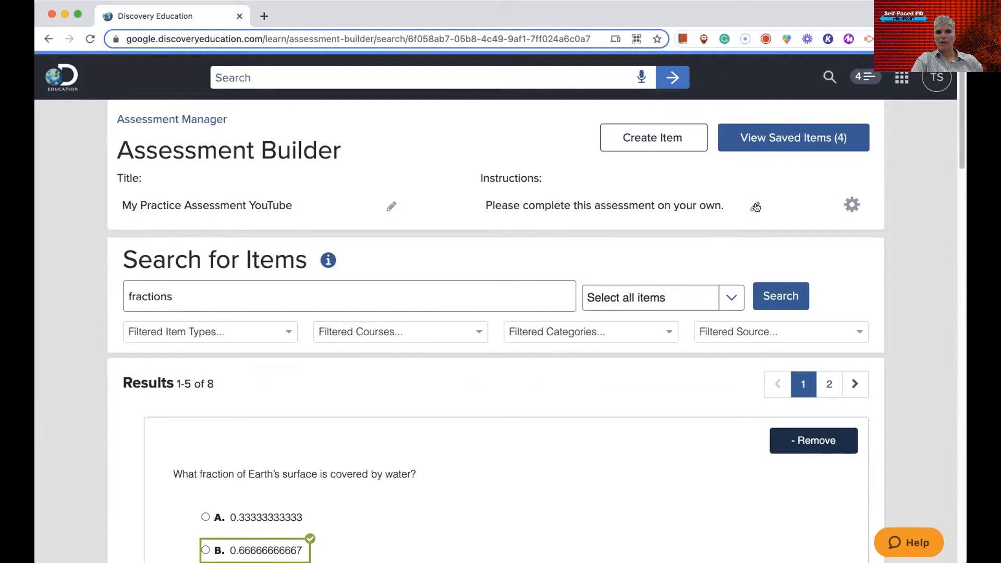
left_click(756, 207)
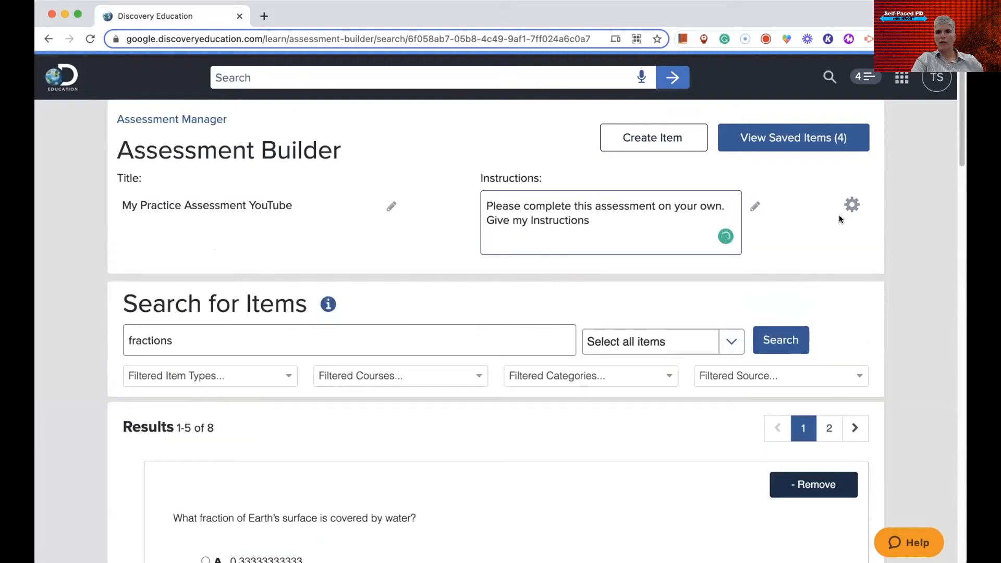
left_click(851, 205)
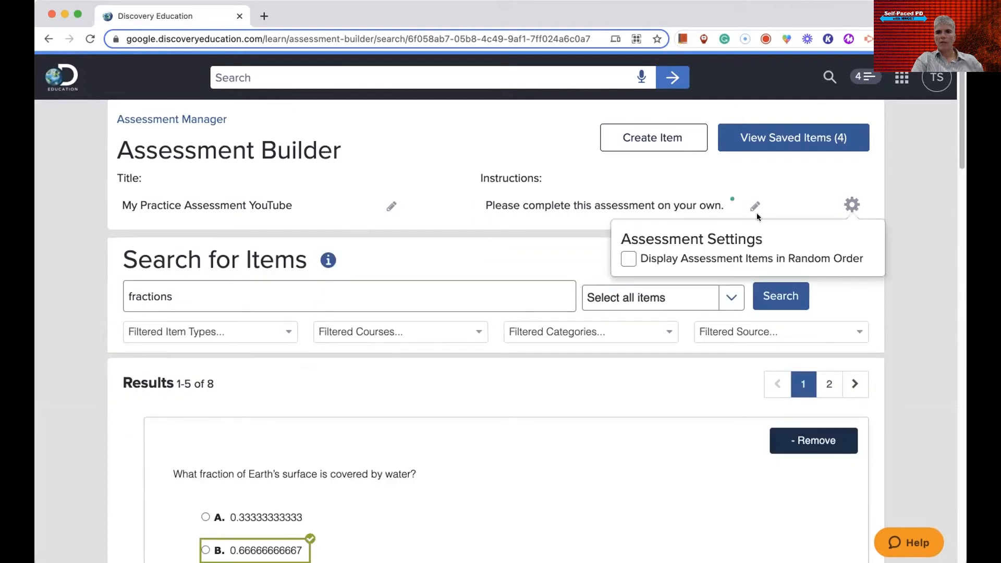
Step: Create a new Multiple Choice item with the question prompt "I can ask a question"
left_click(667, 137)
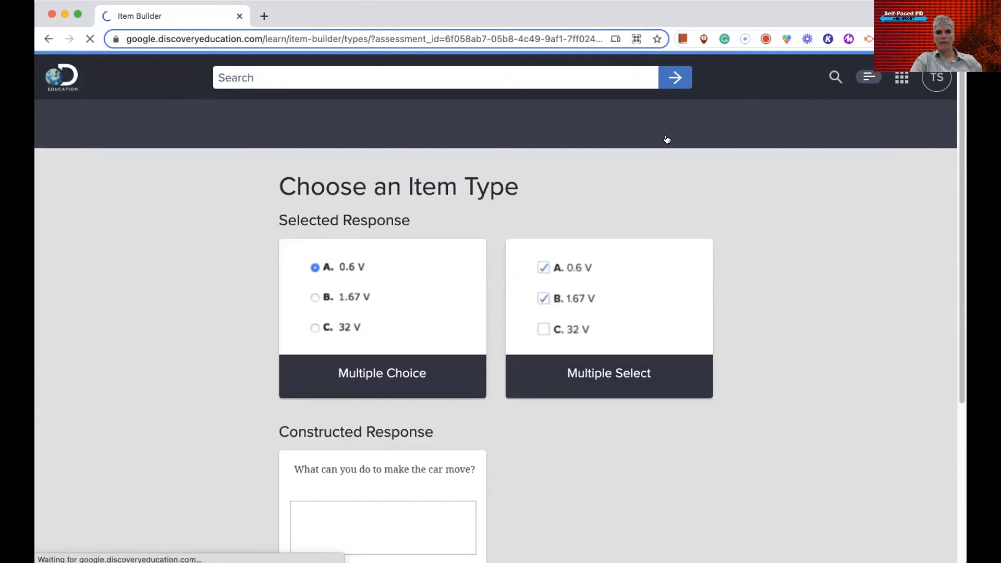
left_click(365, 345)
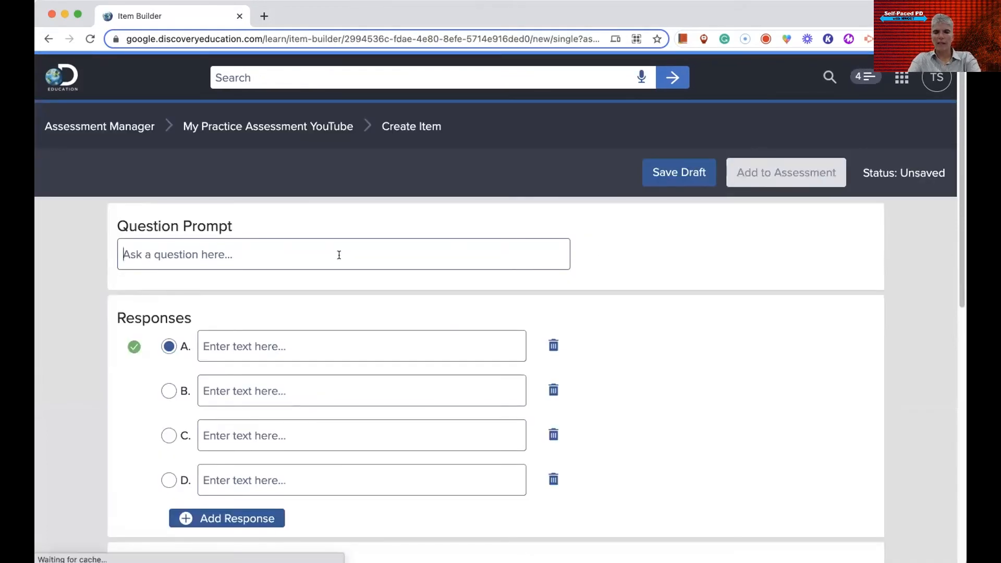
type("I")
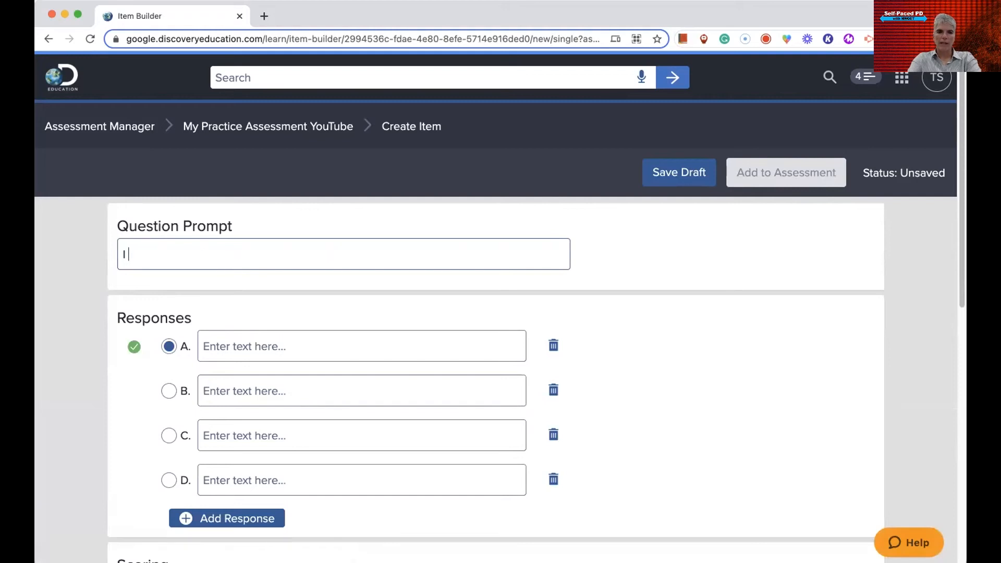
type(" can ask a question")
Step: Fill in responses A to D with "answer 1", "answer 2", "answer 3" and "anser 4", marking C as the correct response
left_click(310, 346)
type("answer 1")
left_click(302, 386)
type("answer 2")
left_click(206, 436)
type("answer 3")
left_click(169, 436)
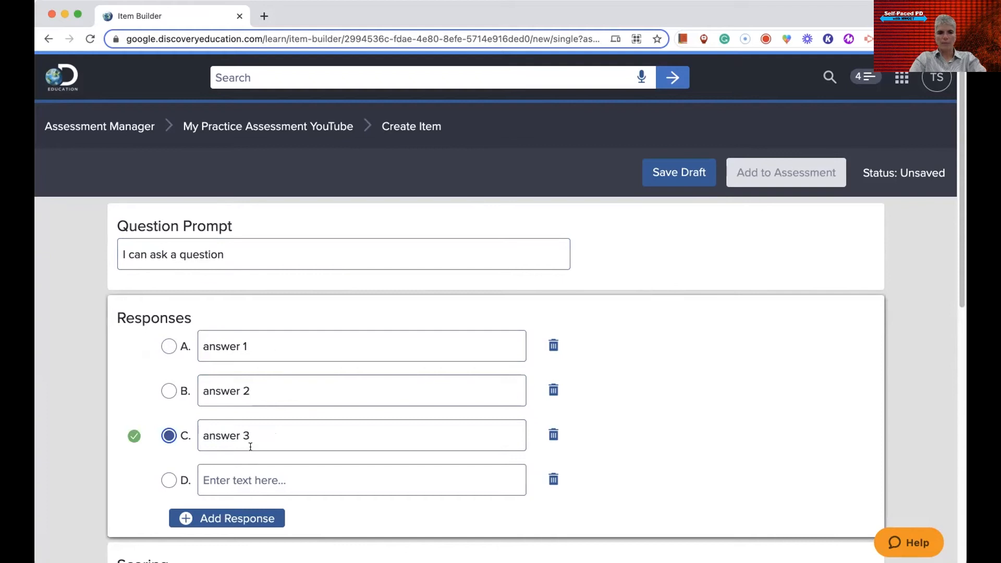
Step: Leave the scoring and optional metadata as they are, save the item as a draft, and add it to the assessment
scroll(245, 342, "down", 5)
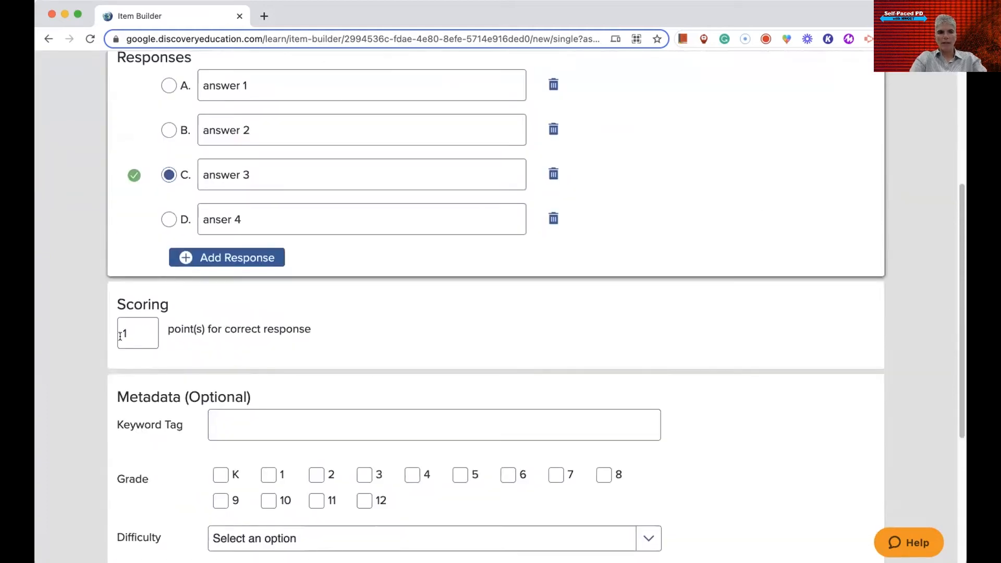
scroll(141, 344, "down", 1)
left_click(245, 372)
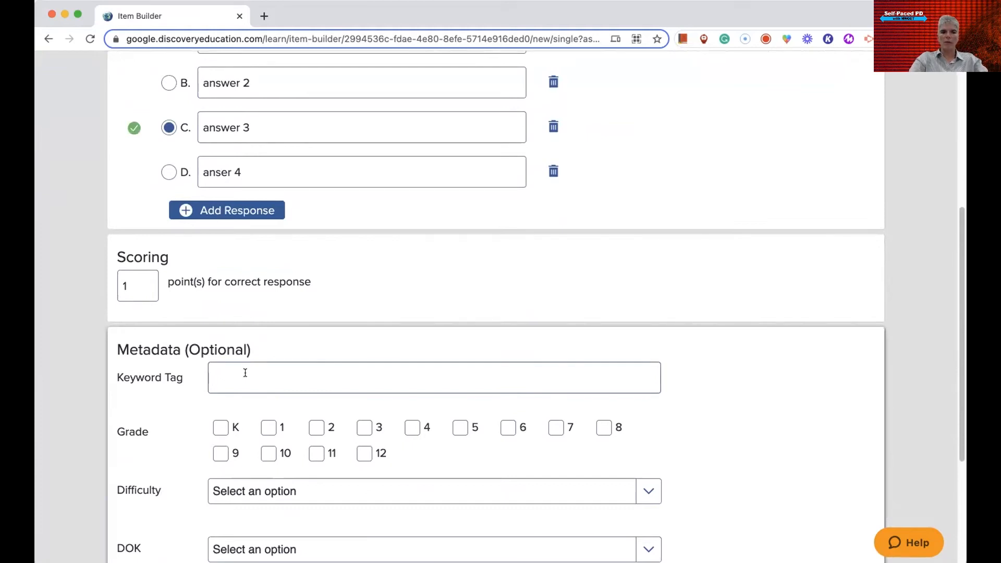
scroll(245, 373, "down", 4)
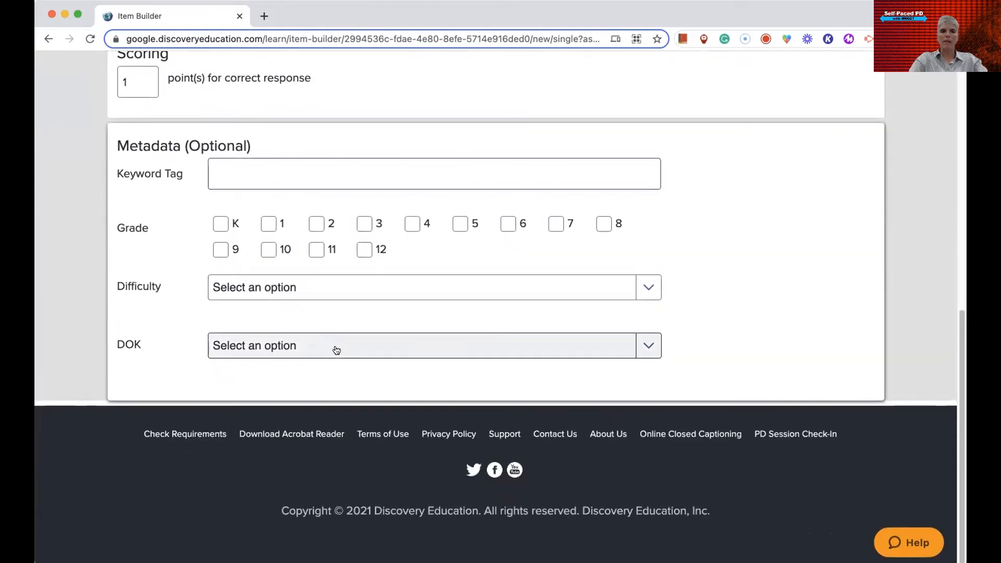
scroll(587, 267, "up", 12)
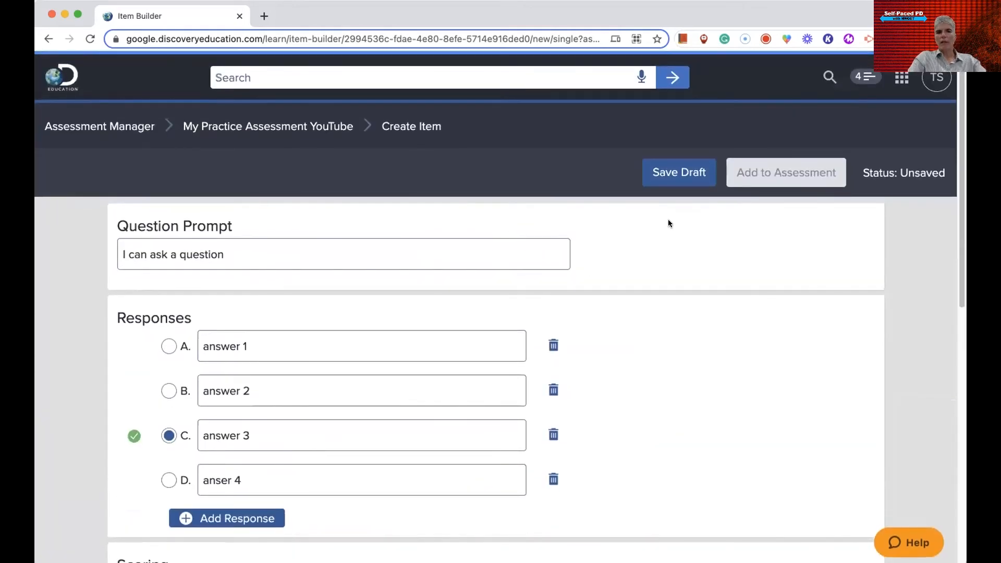
left_click(684, 173)
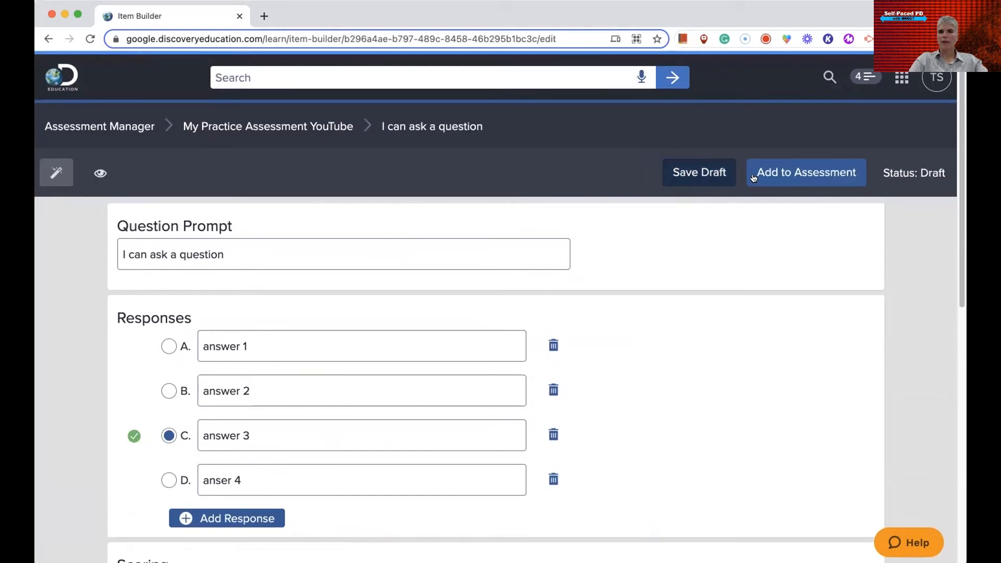
left_click(812, 177)
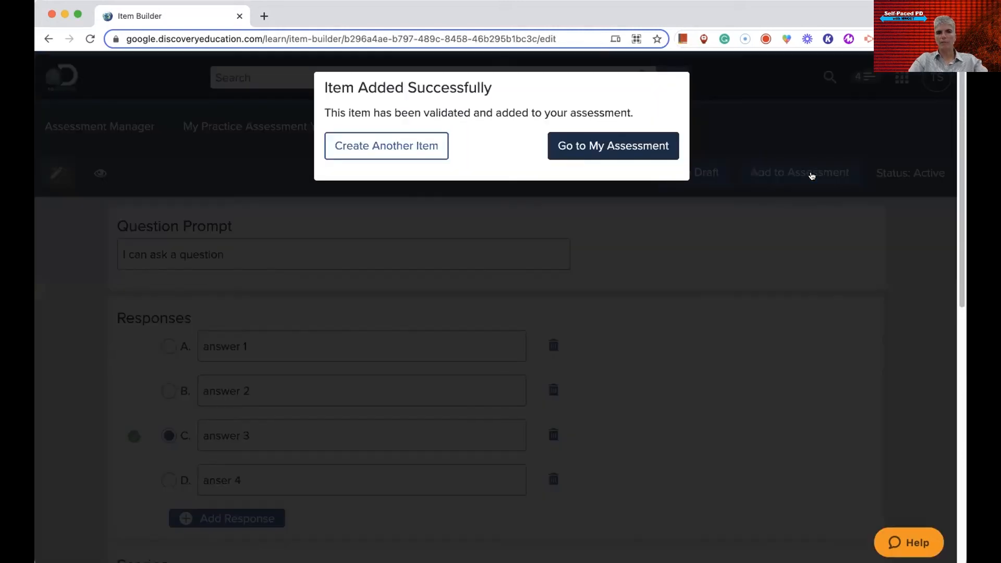
Step: Go to the assessment, review its list of saved items, and open the option to assign it to students
left_click(634, 149)
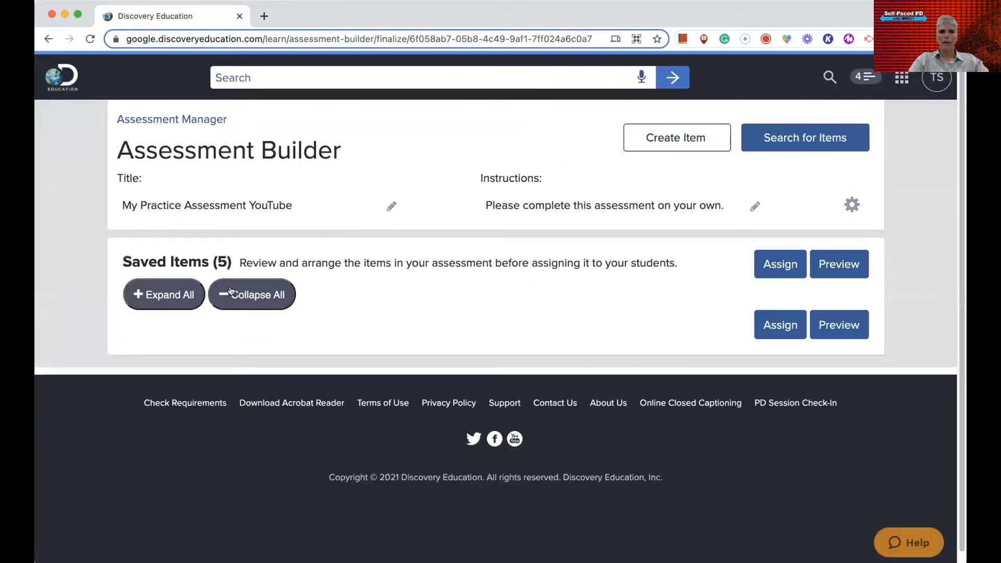
scroll(485, 319, "down", 3)
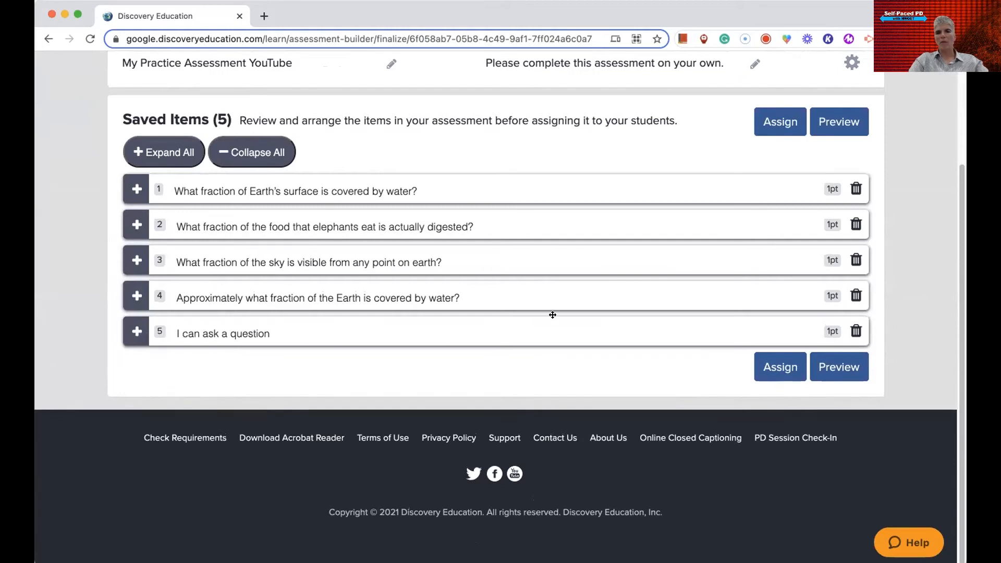
left_click(767, 372)
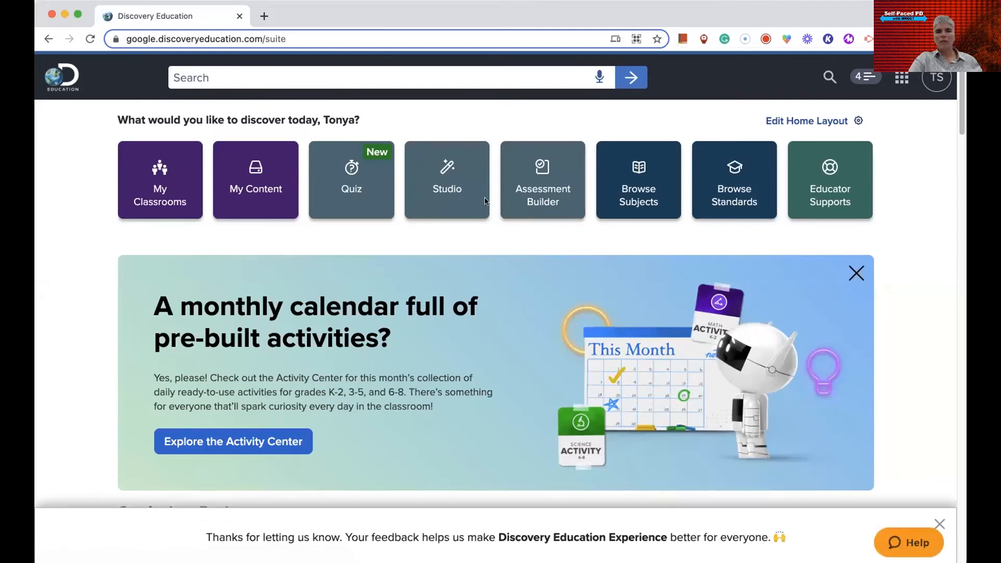
Step: Open the Assessment Builder and show the available actions for "My Practice Assessment YouTube"
left_click(545, 191)
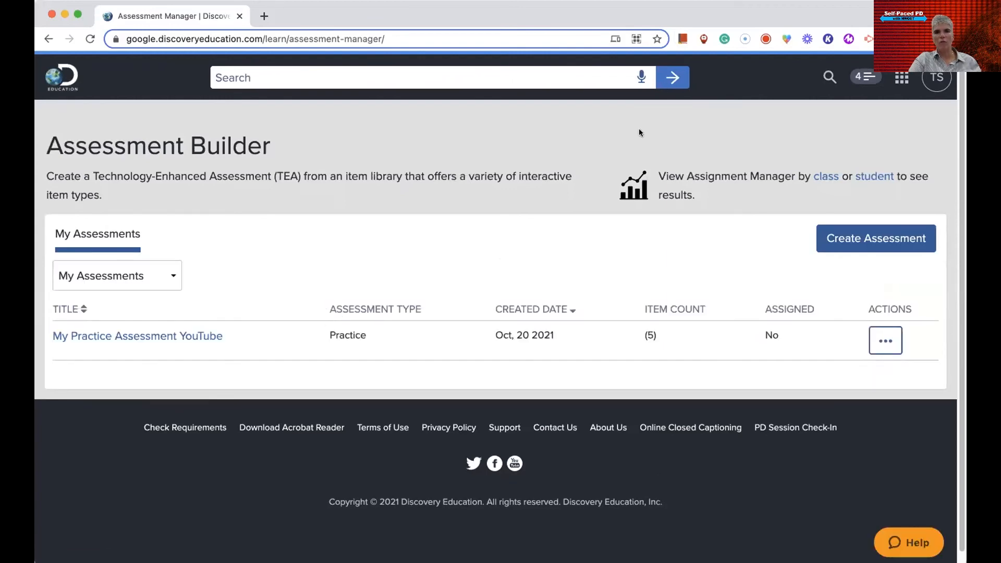
left_click(880, 338)
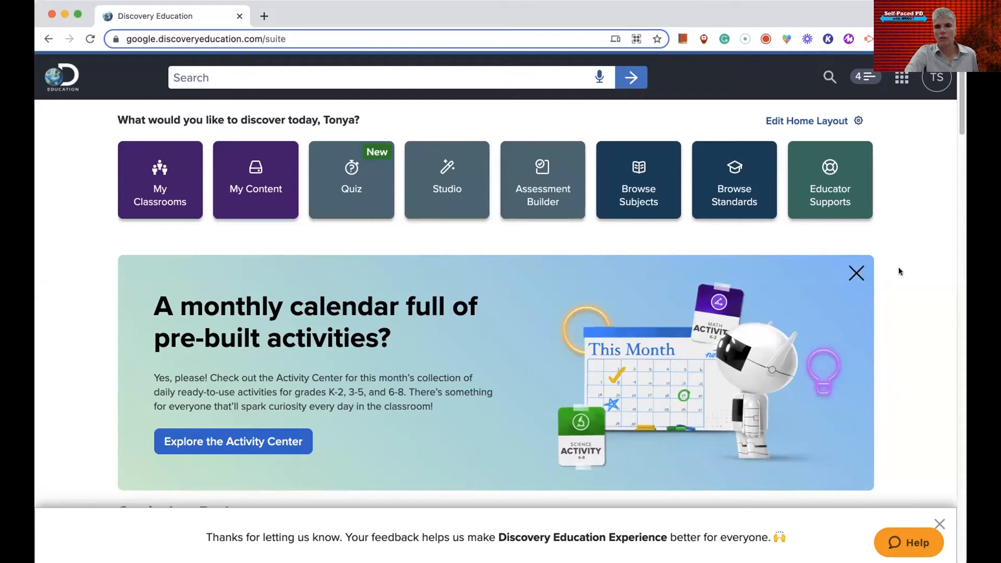
Step: Open Studio, look at the options for creating something new, and choose Activity Templates
left_click(447, 197)
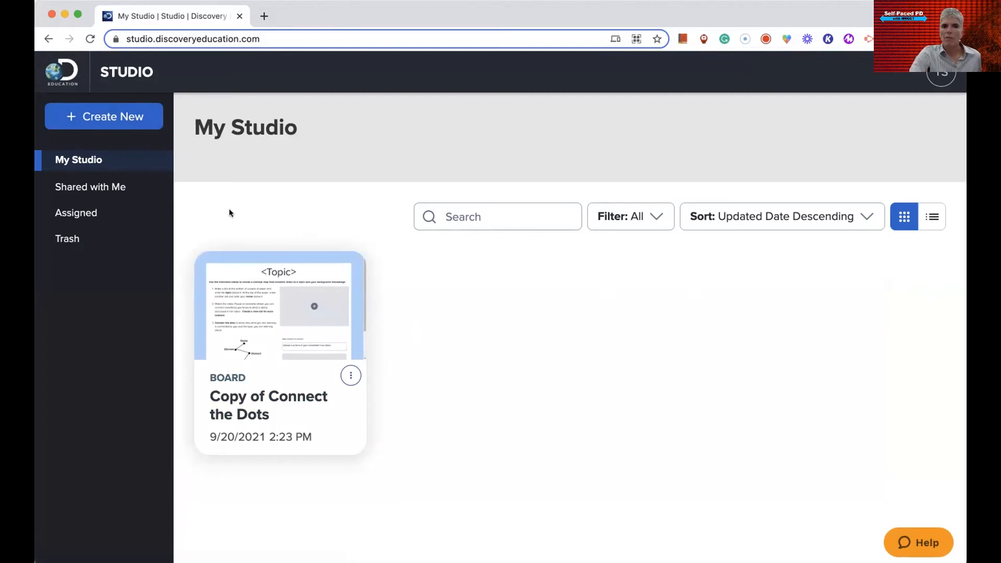
left_click(129, 119)
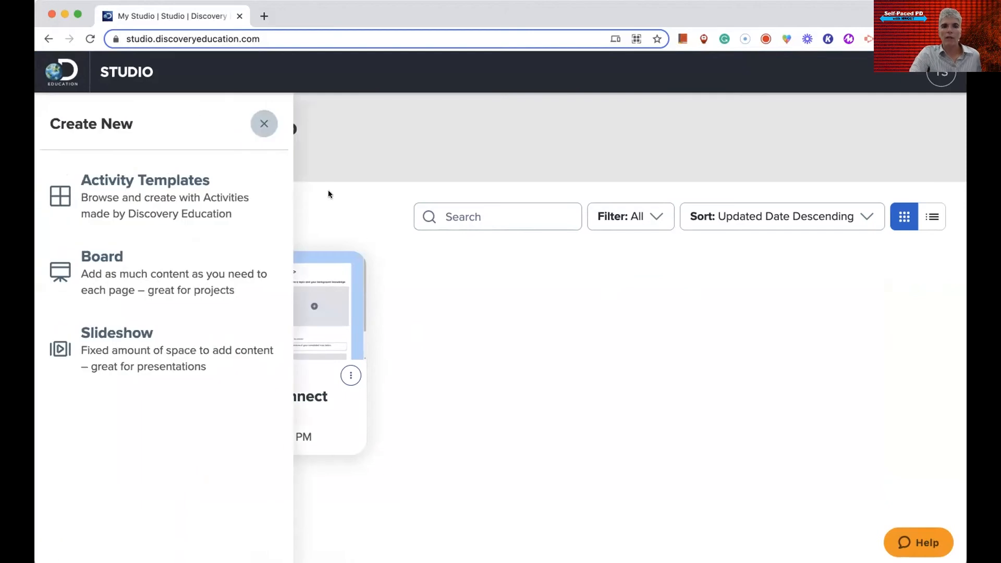
left_click(263, 123)
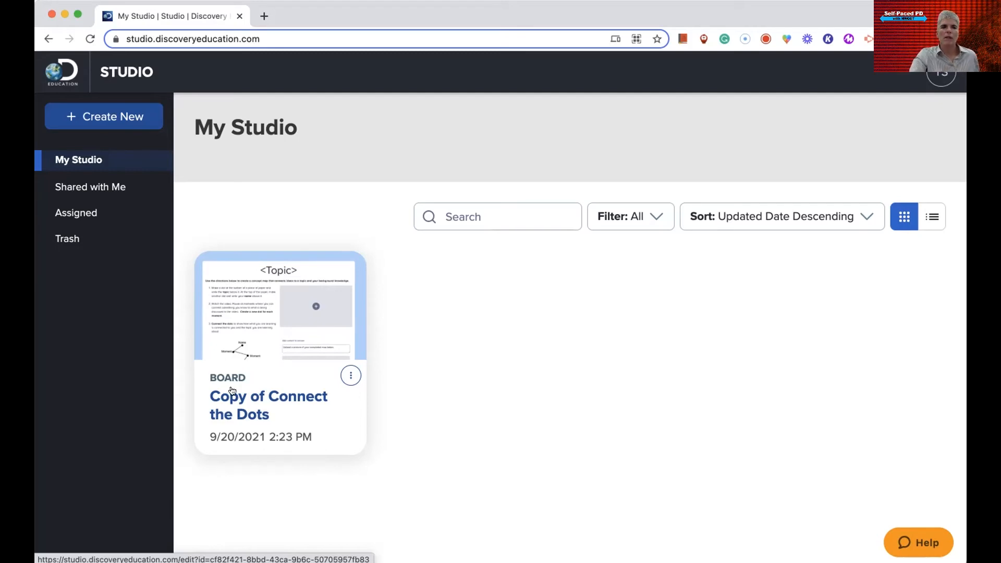
left_click(116, 118)
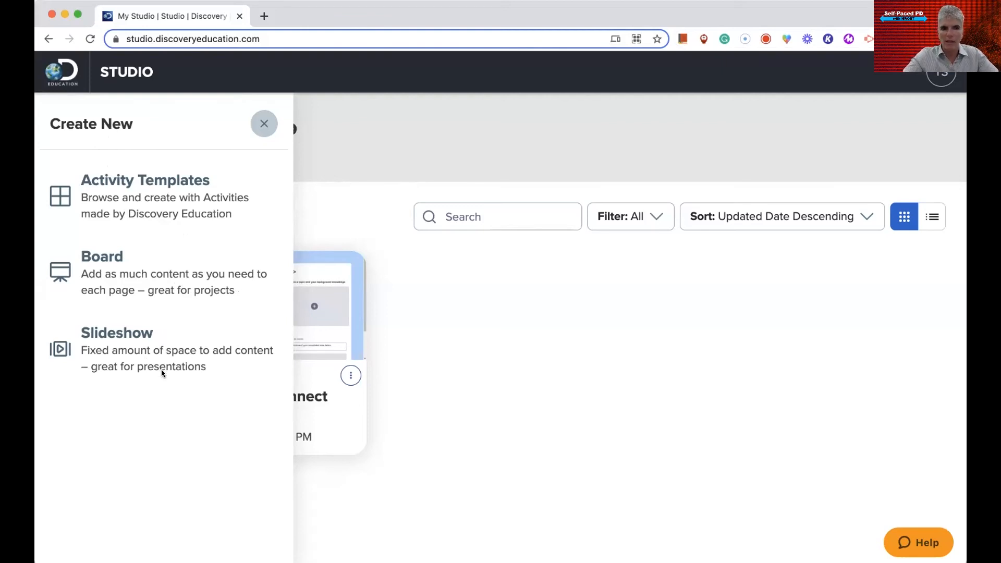
left_click(166, 197)
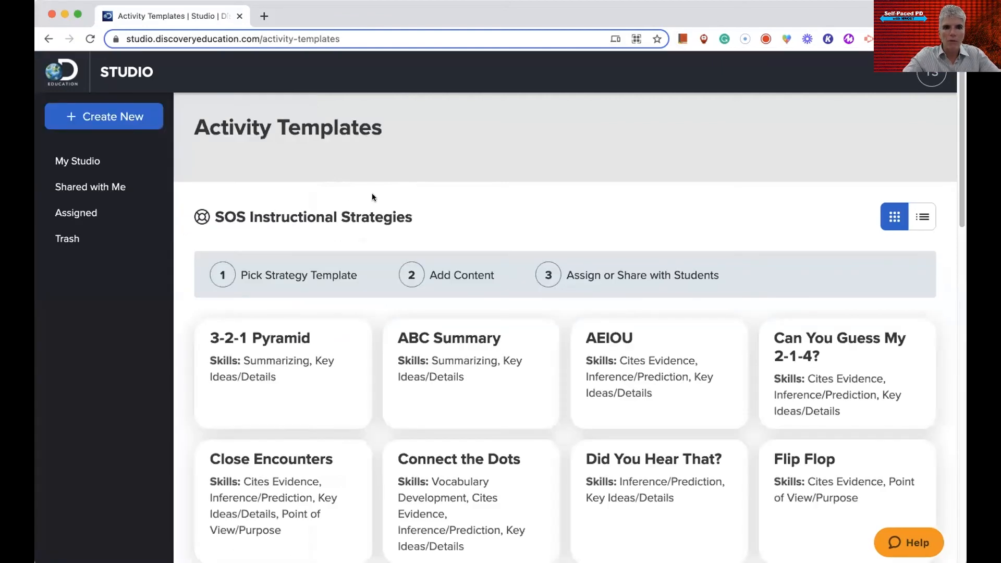
Step: Browse the SOS Instructional Strategies templates and open "Get Venn-y With It"
scroll(374, 316, "down", 2)
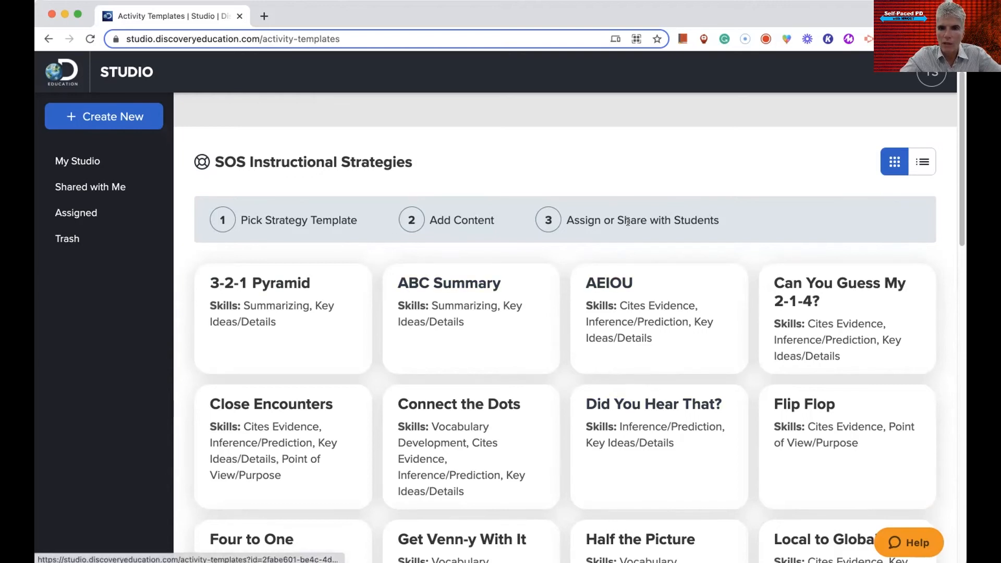
scroll(596, 324, "down", 3)
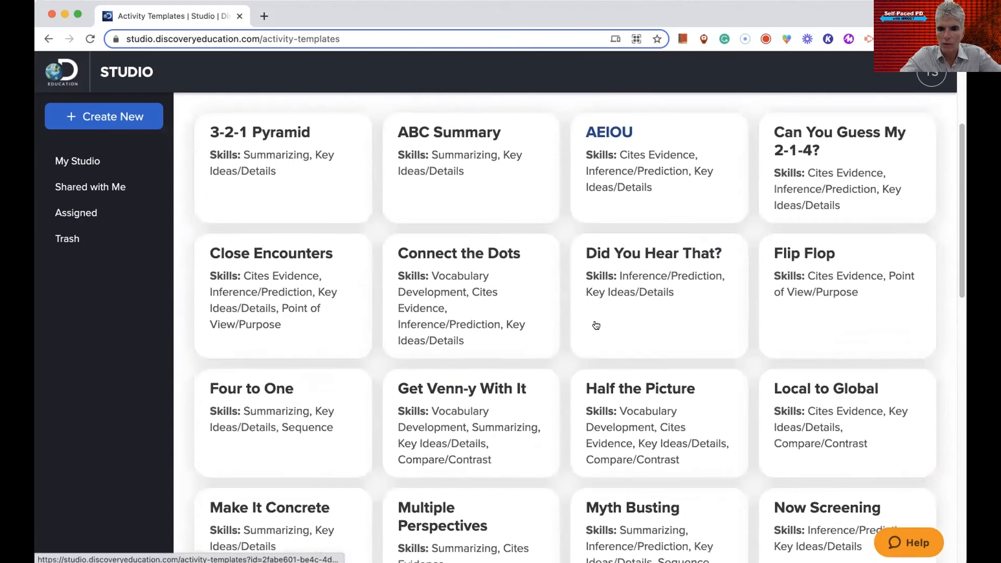
scroll(472, 377, "up", 2)
scroll(473, 377, "down", 3)
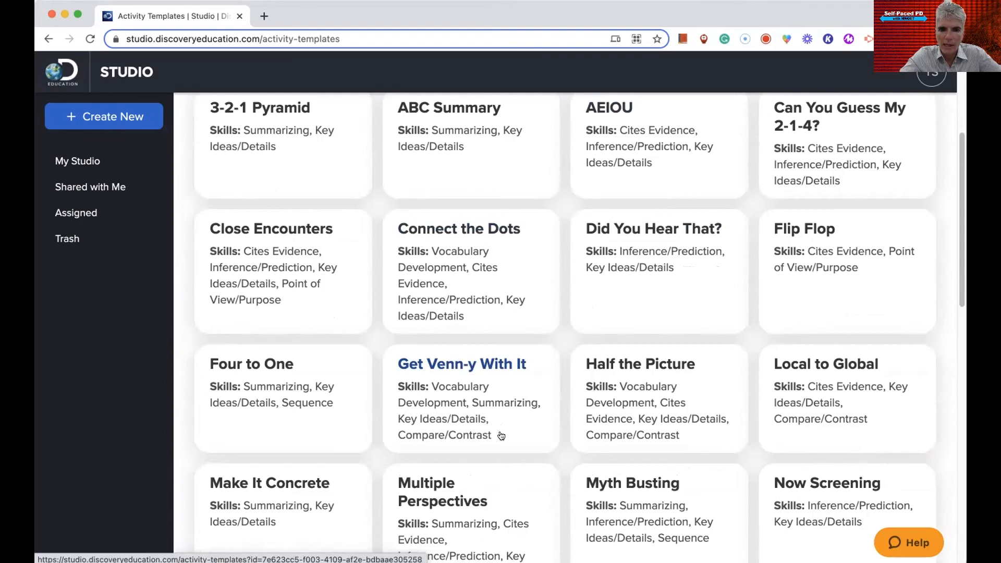
scroll(501, 436, "up", 1)
left_click(496, 414)
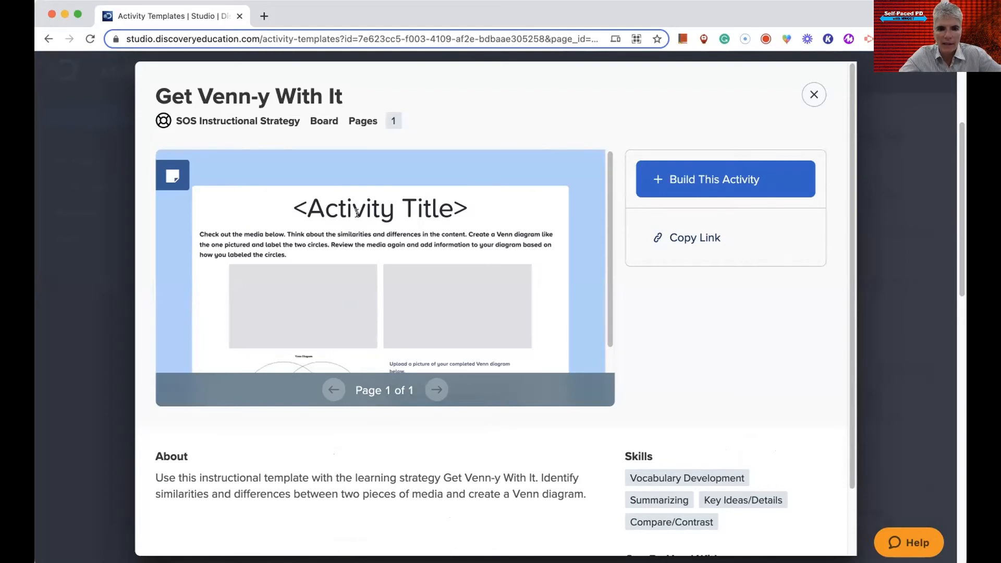
Step: Look through the preview of the "Get Venn-y With It" board and build an activity from this template
scroll(289, 363, "down", 2)
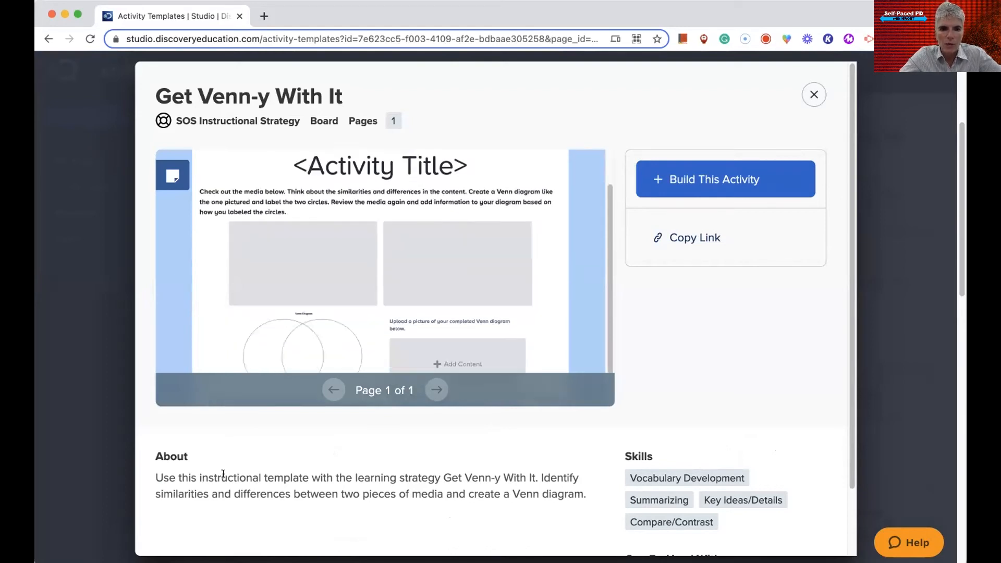
scroll(391, 315, "down", 2)
scroll(436, 305, "down", 1)
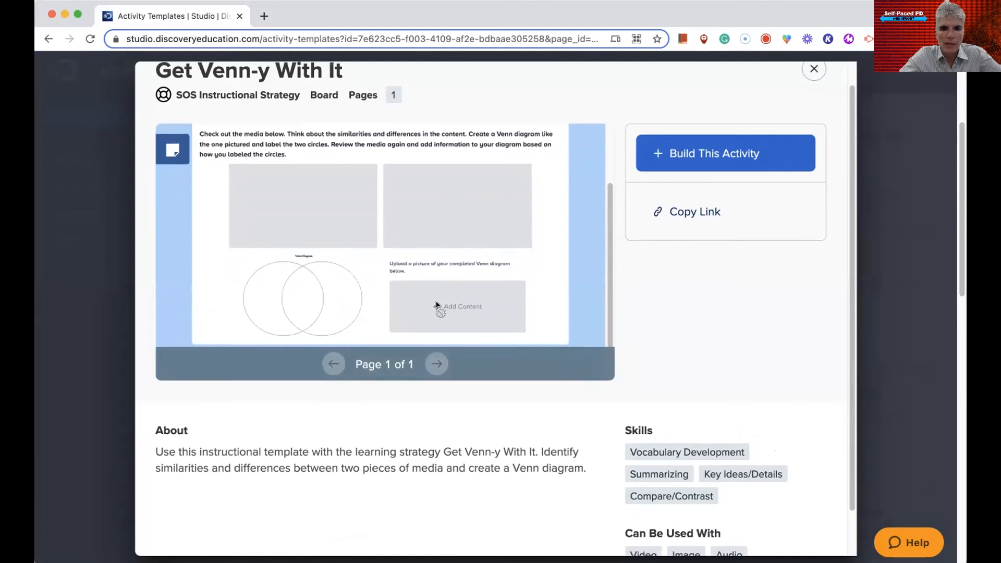
scroll(436, 305, "up", 2)
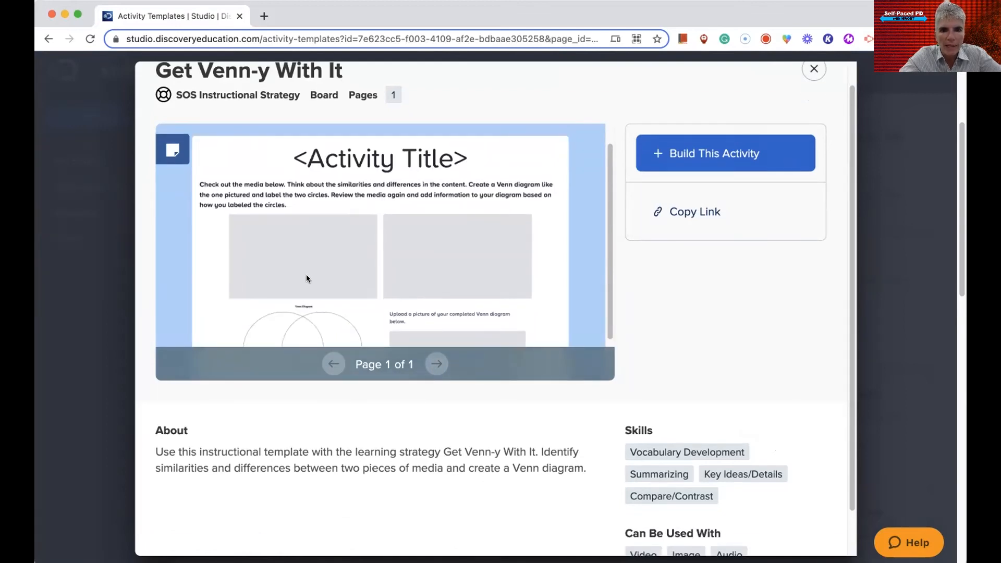
scroll(415, 265, "down", 2)
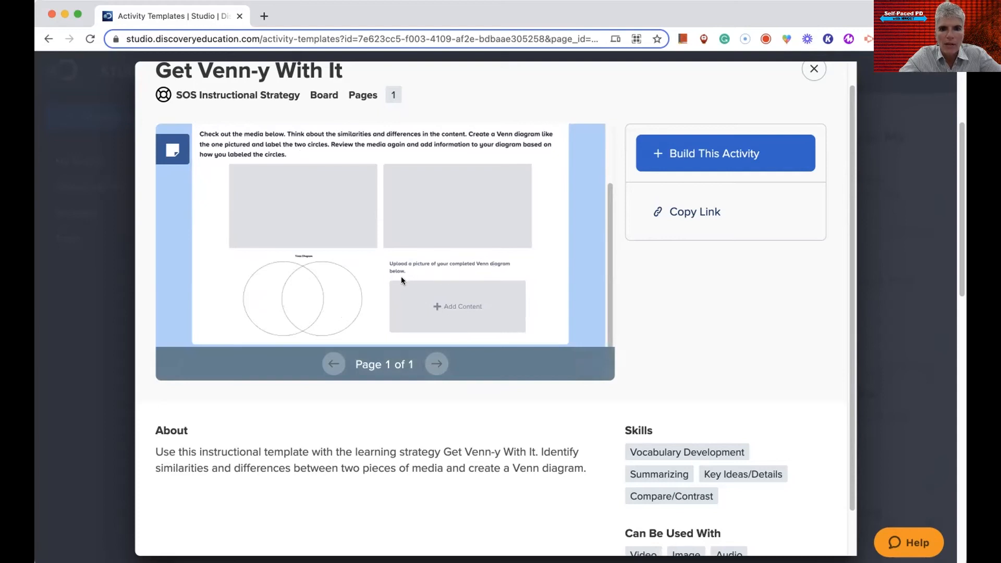
scroll(511, 291, "up", 1)
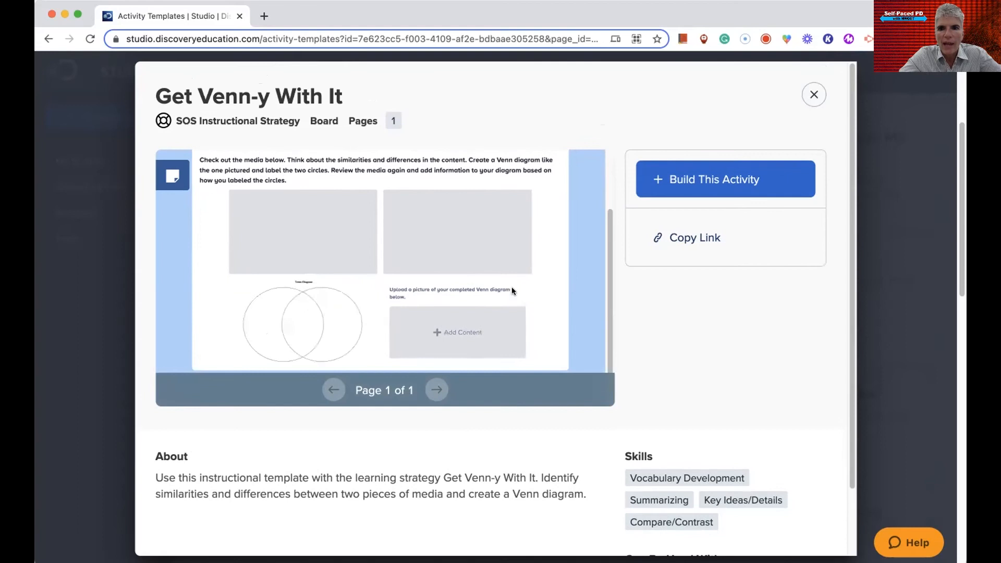
scroll(475, 266, "up", 1)
scroll(512, 344, "down", 1)
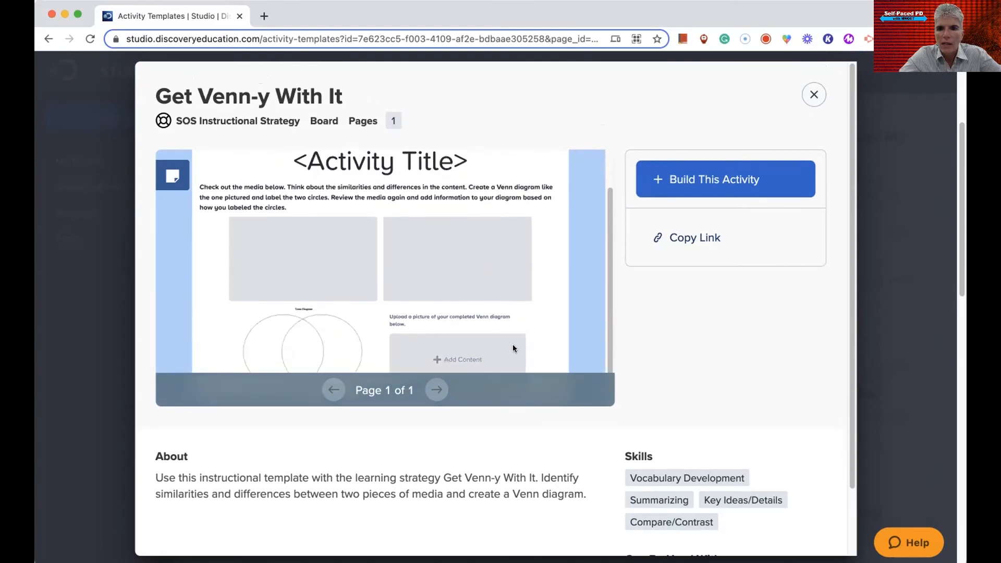
left_click(700, 186)
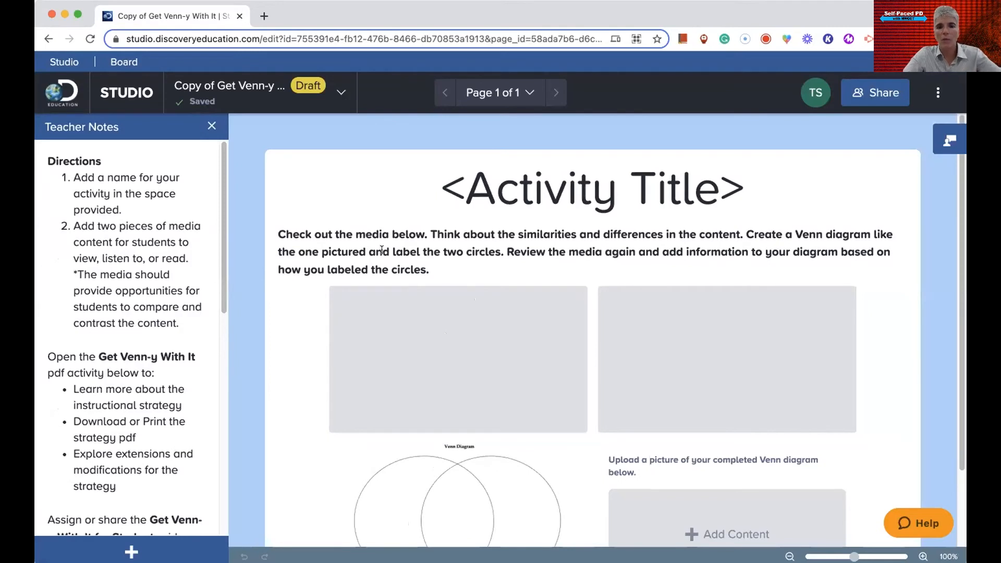
Step: Review the board's layout and the directions in the Teacher Notes, and close the notes
scroll(364, 328, "down", 2)
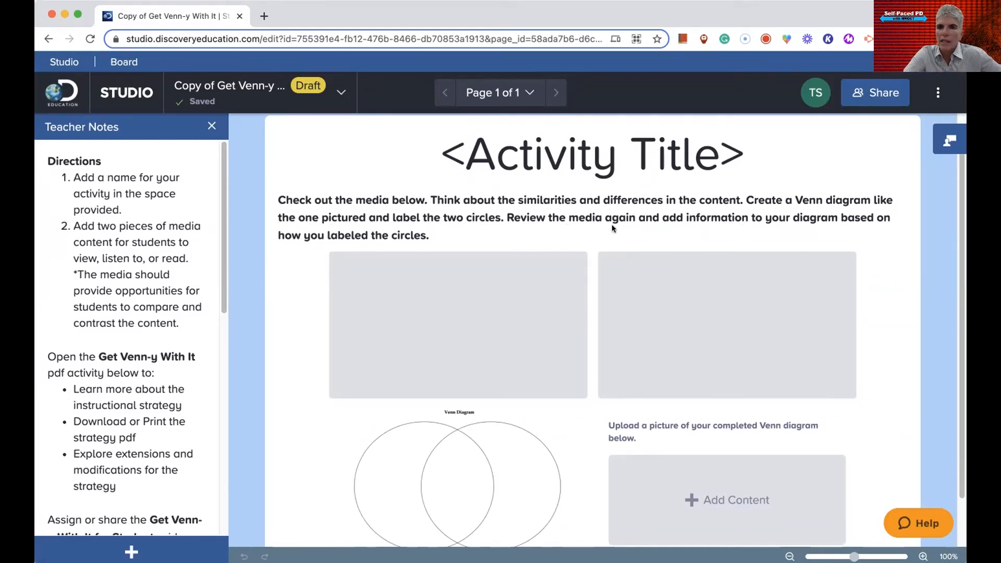
scroll(610, 227, "down", 2)
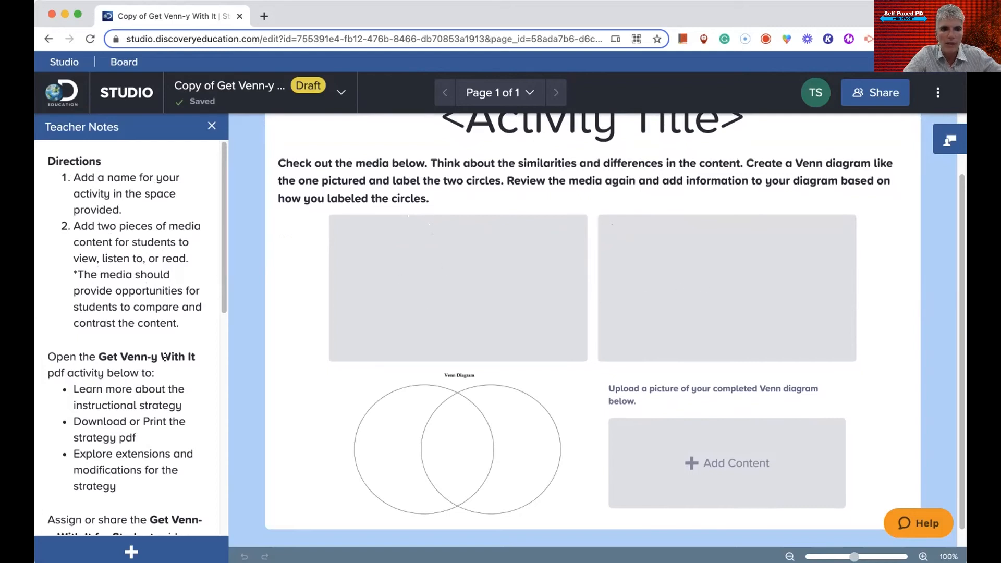
scroll(155, 368, "down", 3)
scroll(155, 368, "down", 10)
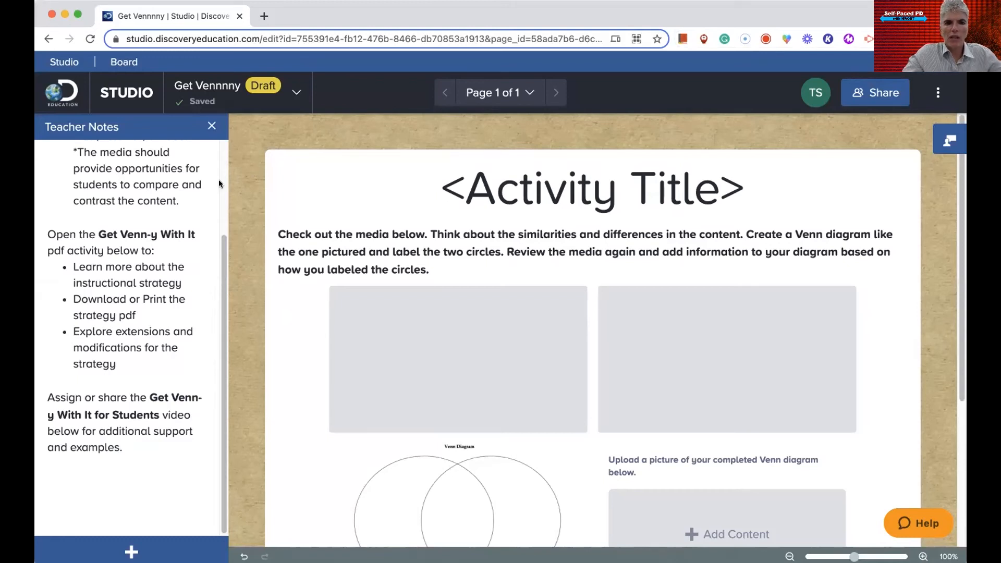
scroll(205, 211, "up", 3)
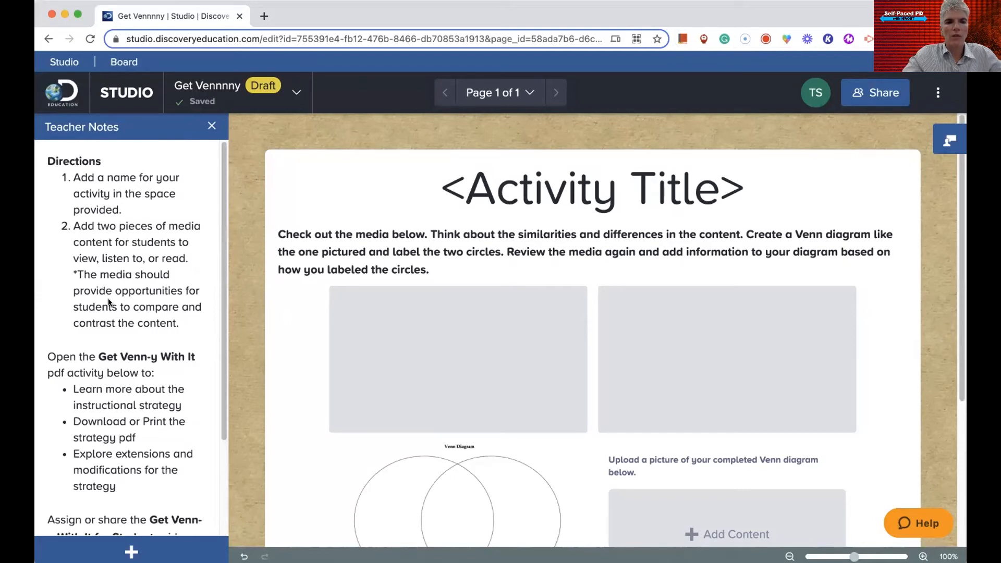
left_click(210, 127)
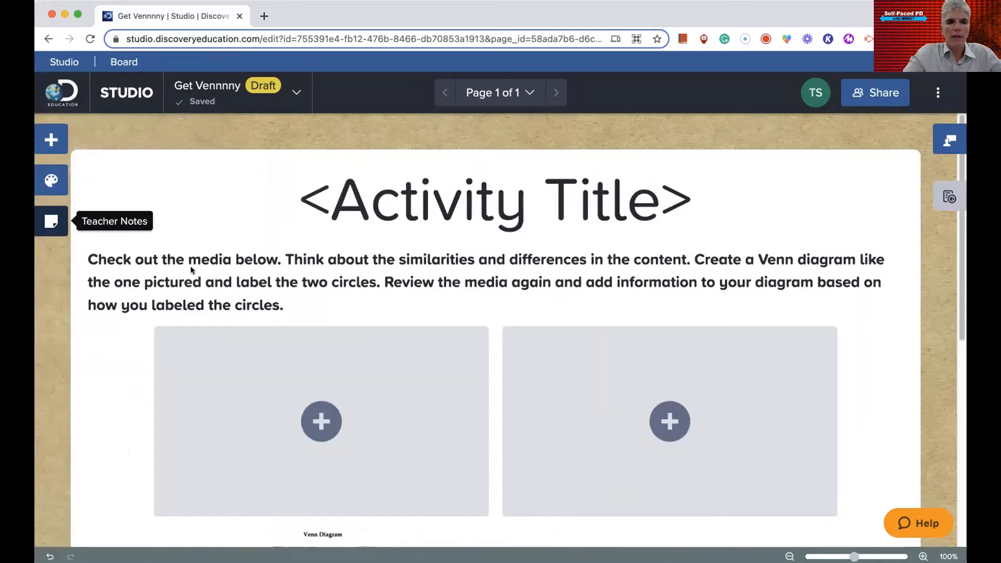
Step: Replace the words "Activity Title" in the board's heading with "Comparing Apple to ...", keeping the angle brackets
left_click(333, 206)
left_click_drag(327, 204, 644, 198)
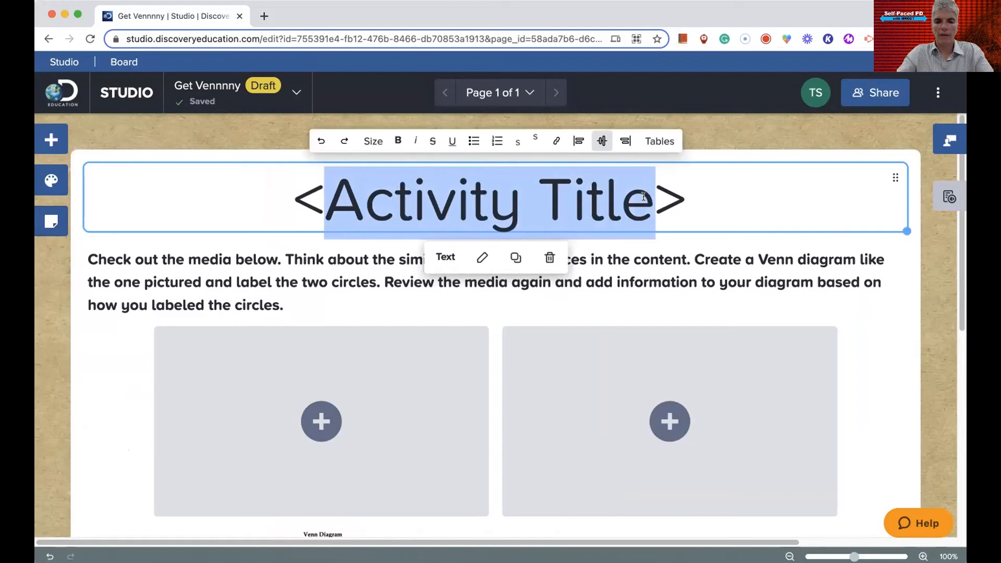
type("Compa")
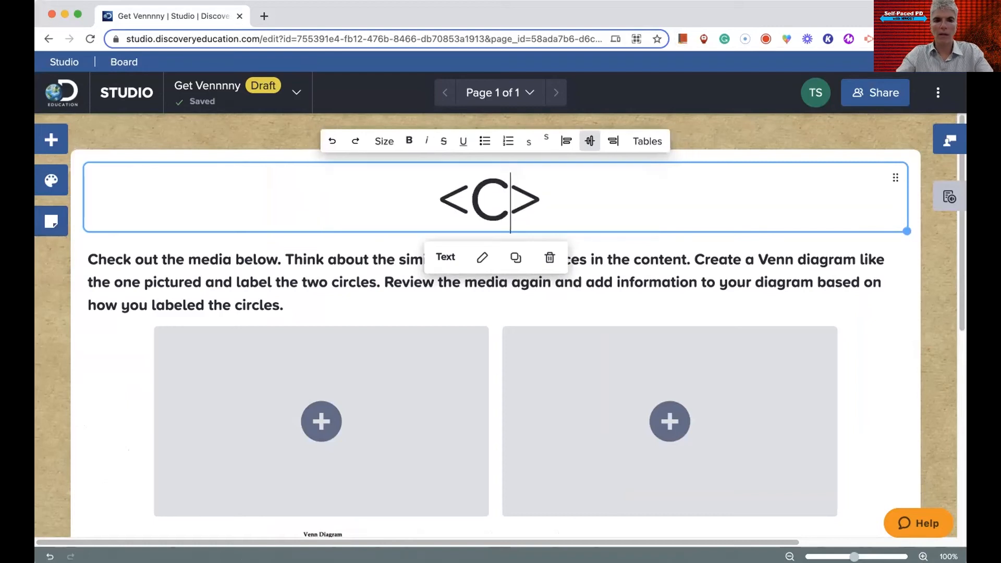
type("ring ")
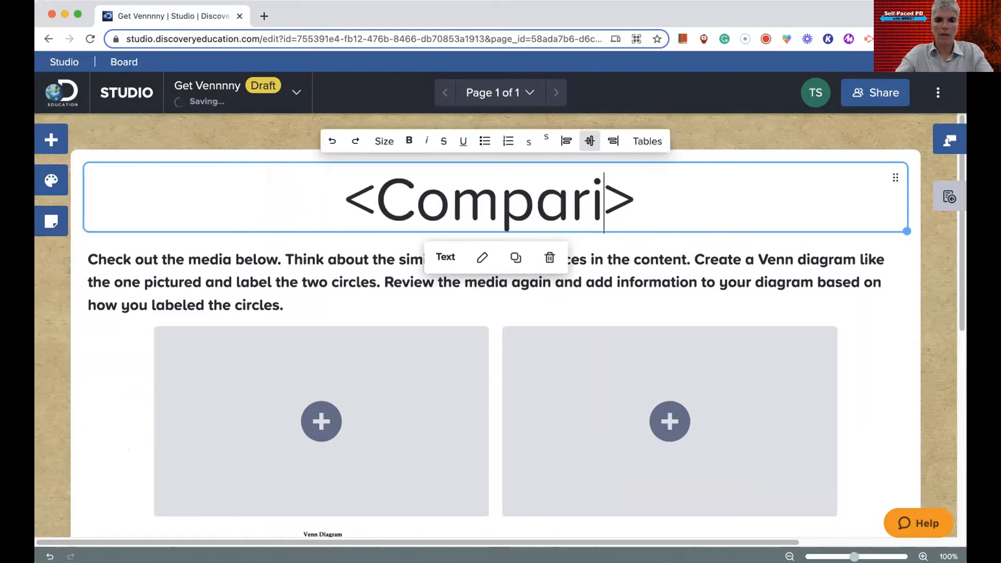
type("Apple ")
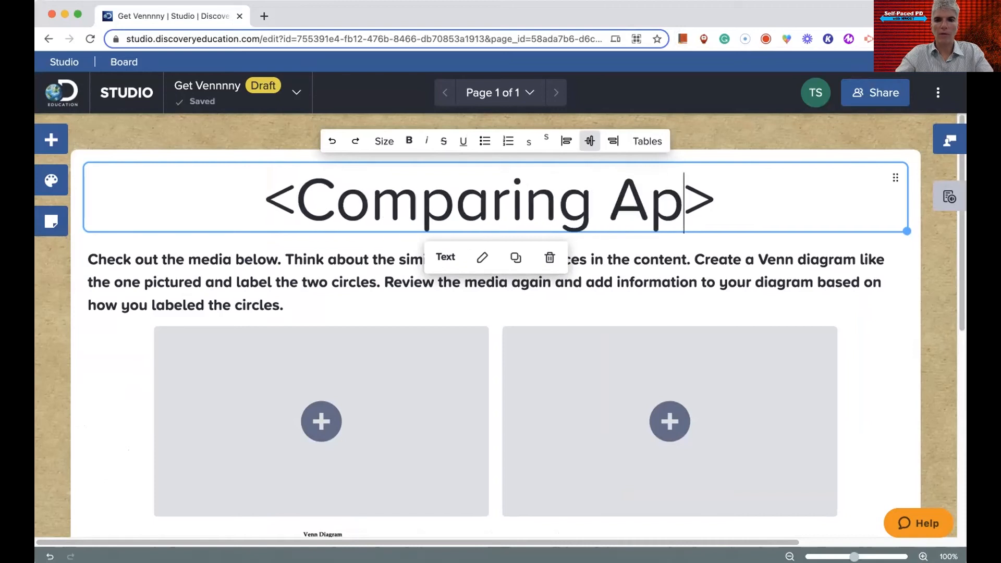
type("to Or")
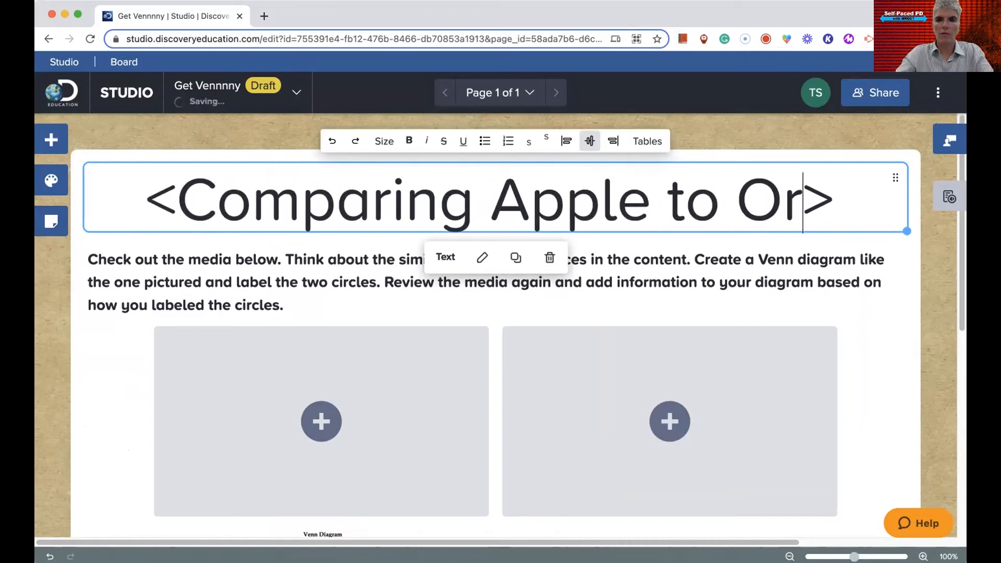
key("BackSpace")
key("BackSpace")
type("...")
Step: Fill the first media placeholder with the "Pile of Green Granny Smith Apples" image found by searching Discovery Education for "apple"
left_click(319, 423)
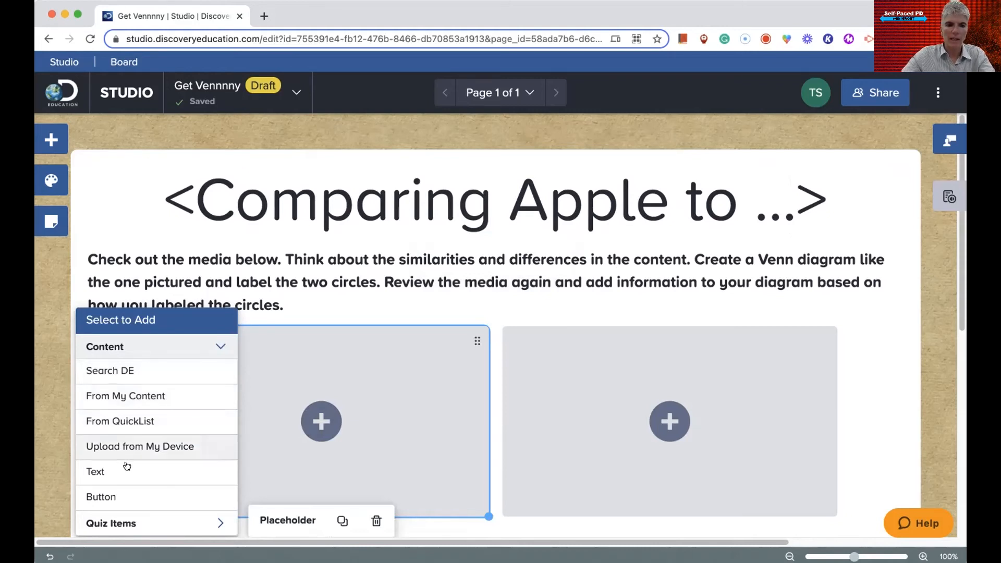
scroll(109, 498, "down", 2)
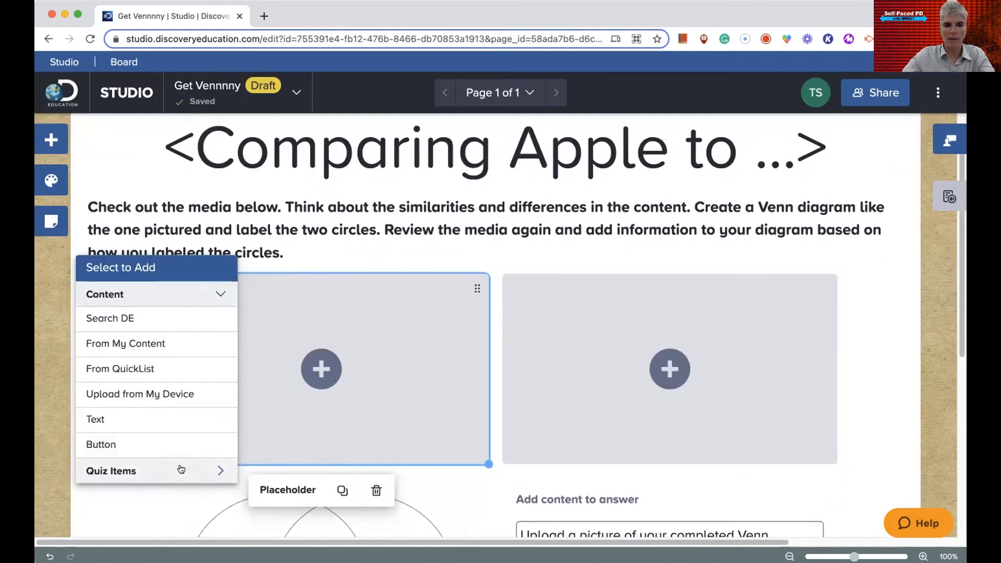
left_click(130, 317)
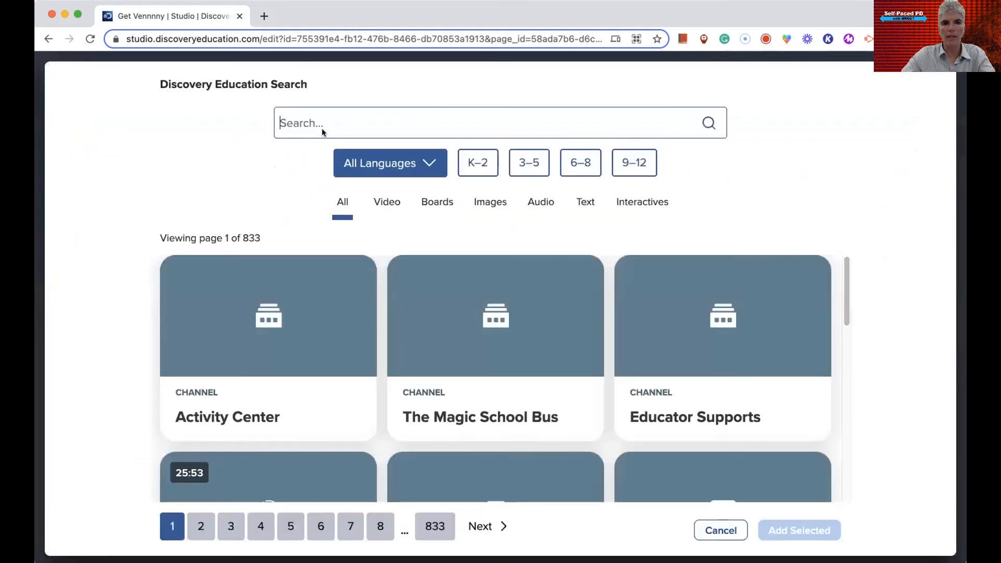
type("apple")
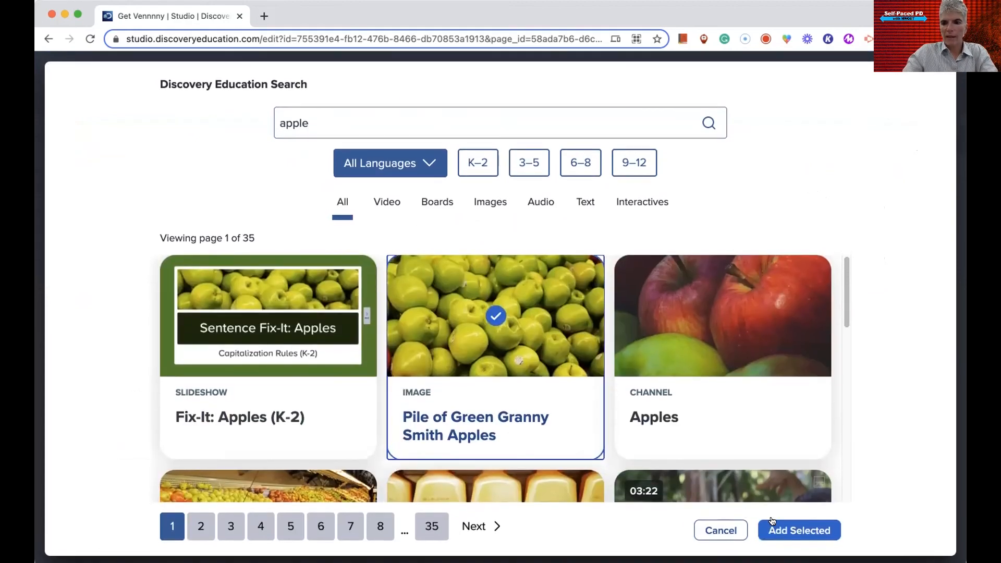
left_click(773, 531)
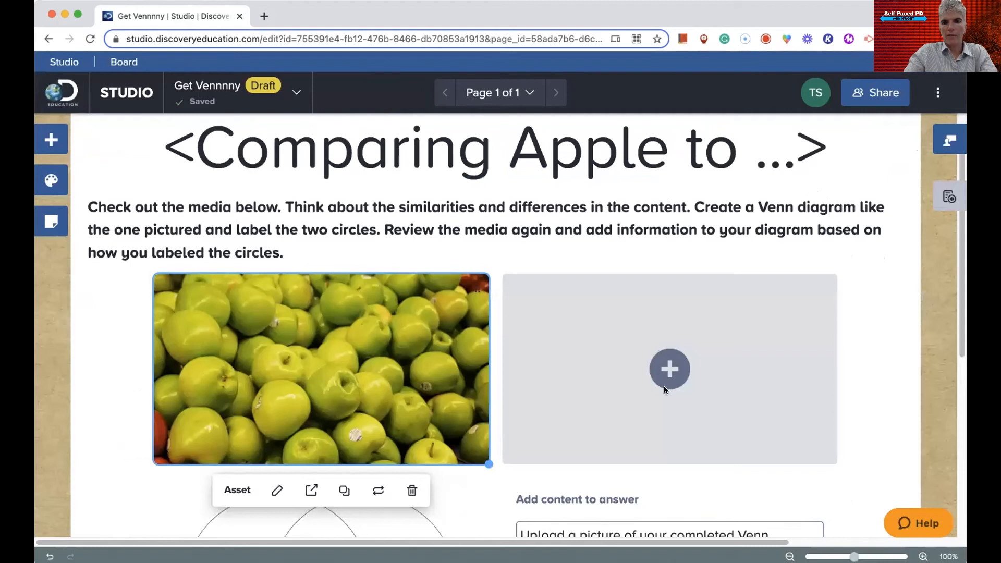
Step: Fill the second media placeholder with the "Lunchbox with Food" image found by searching Discovery Education for "oranges"
left_click(667, 371)
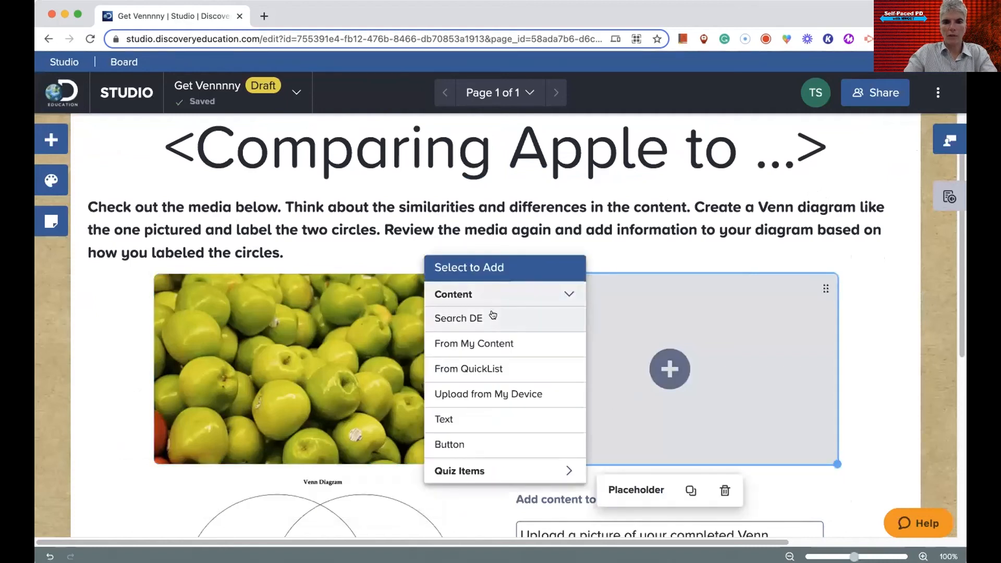
left_click(492, 317)
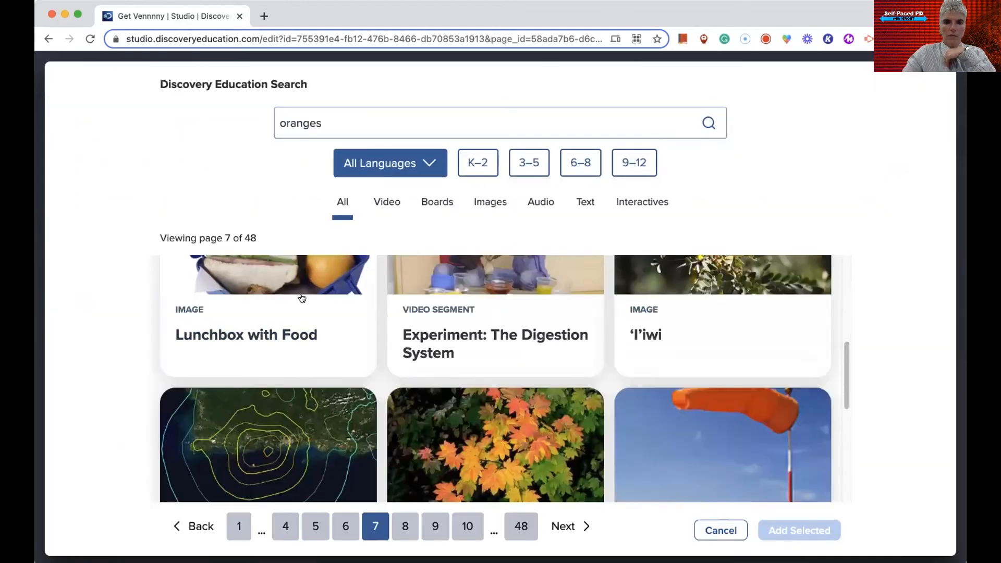
scroll(302, 292, "up", 3)
left_click(295, 412)
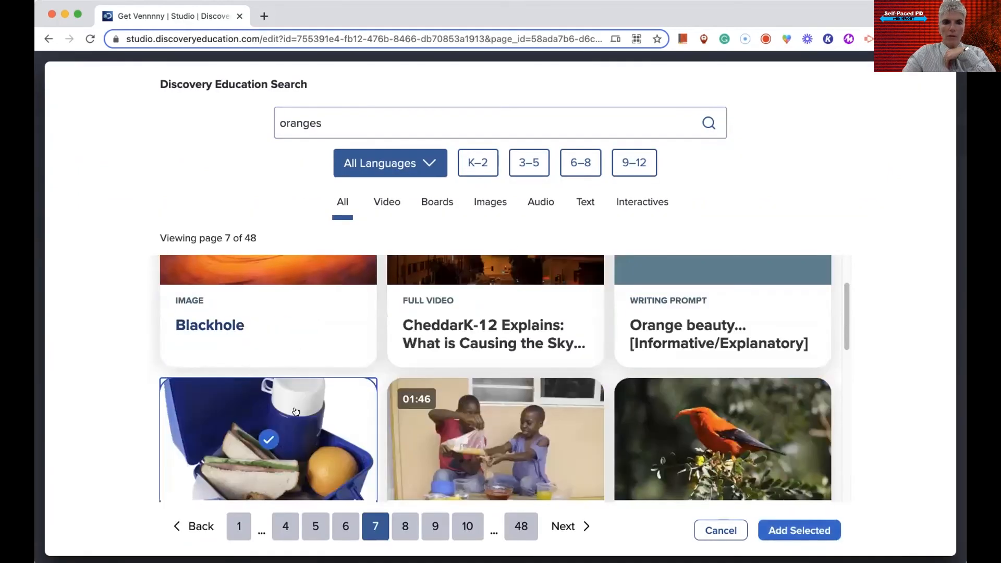
left_click(803, 528)
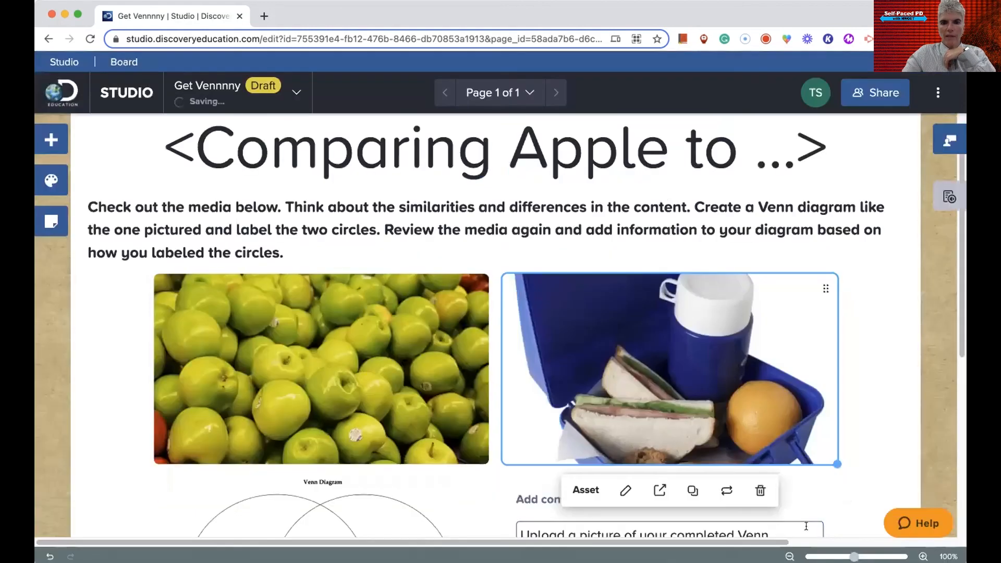
Step: Review the two images, the Venn diagram, the upload prompt and the School Bus image on the board
scroll(889, 456, "down", 1)
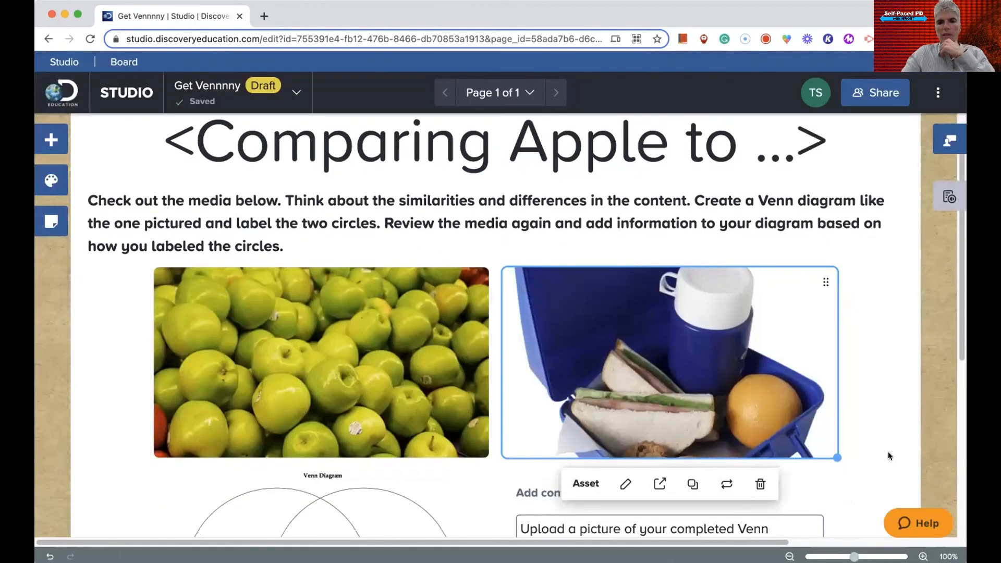
scroll(889, 456, "down", 3)
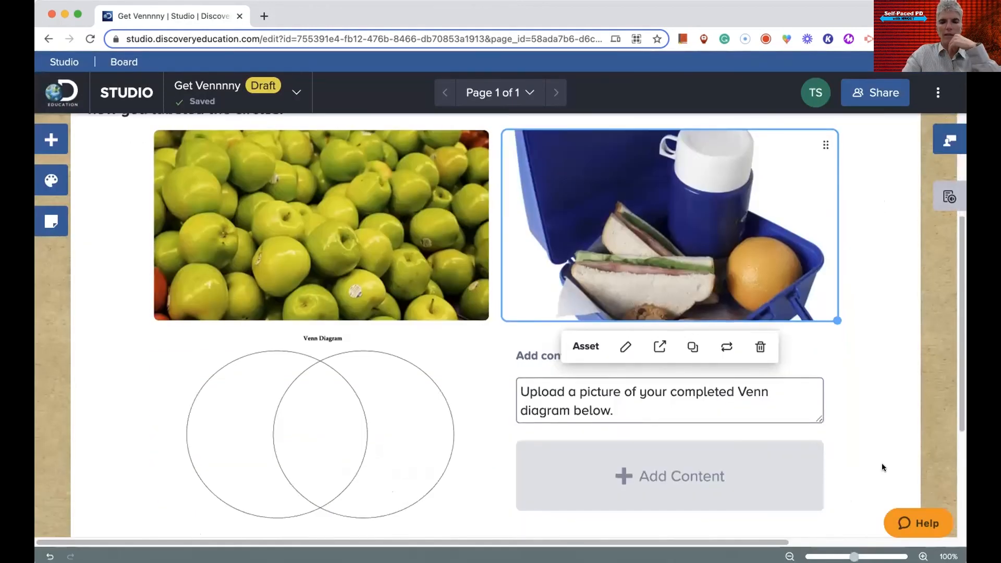
scroll(888, 477, "down", 1)
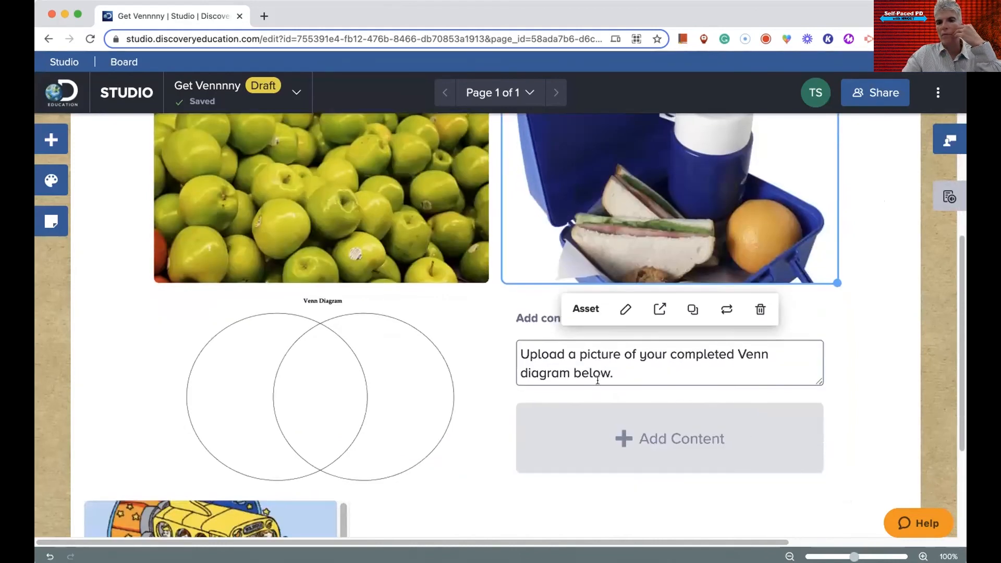
scroll(483, 451, "up", 1)
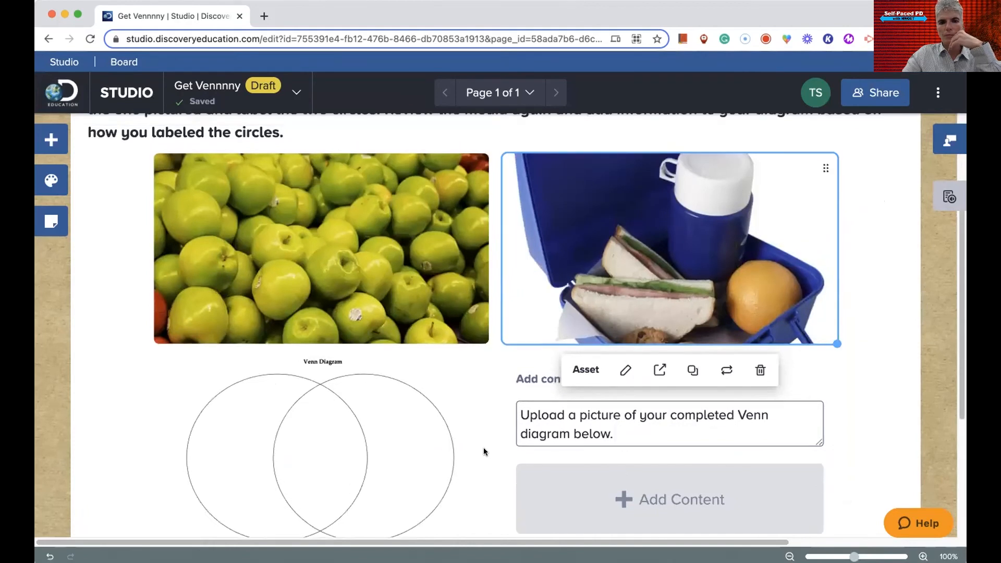
scroll(391, 346, "down", 4)
left_click(287, 412)
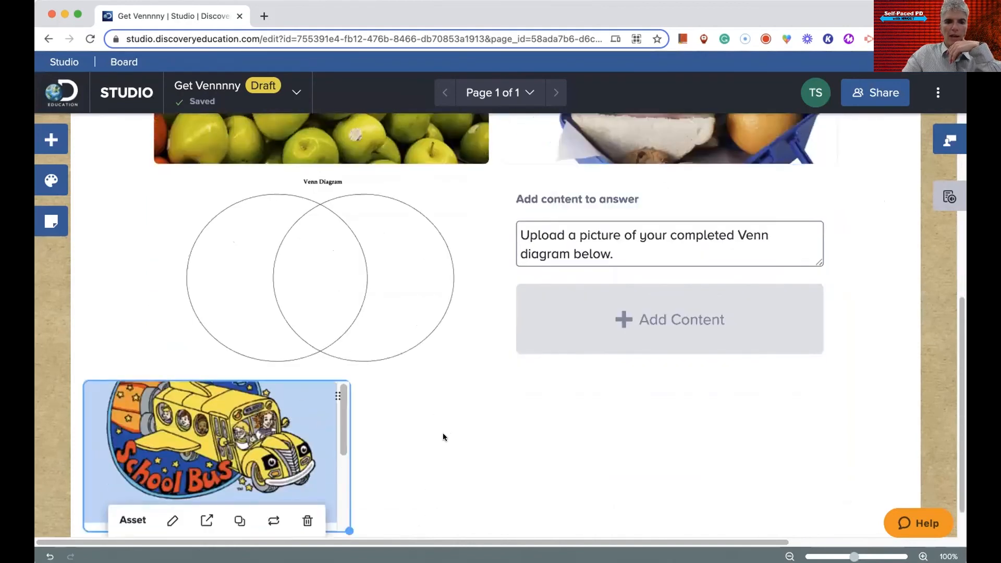
Step: Look over the content and quiz items available to add, and check the board's additional options
left_click(51, 139)
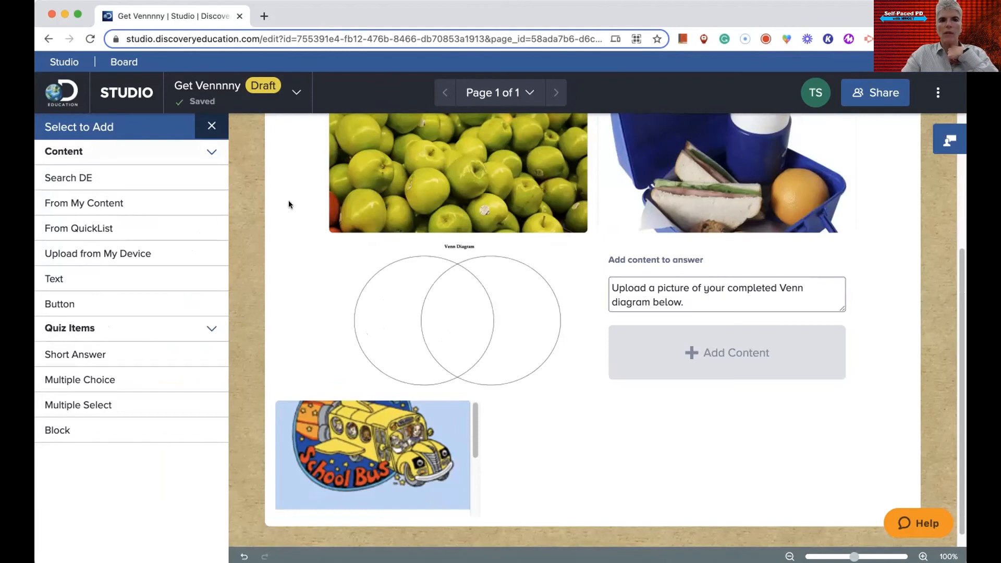
left_click(213, 126)
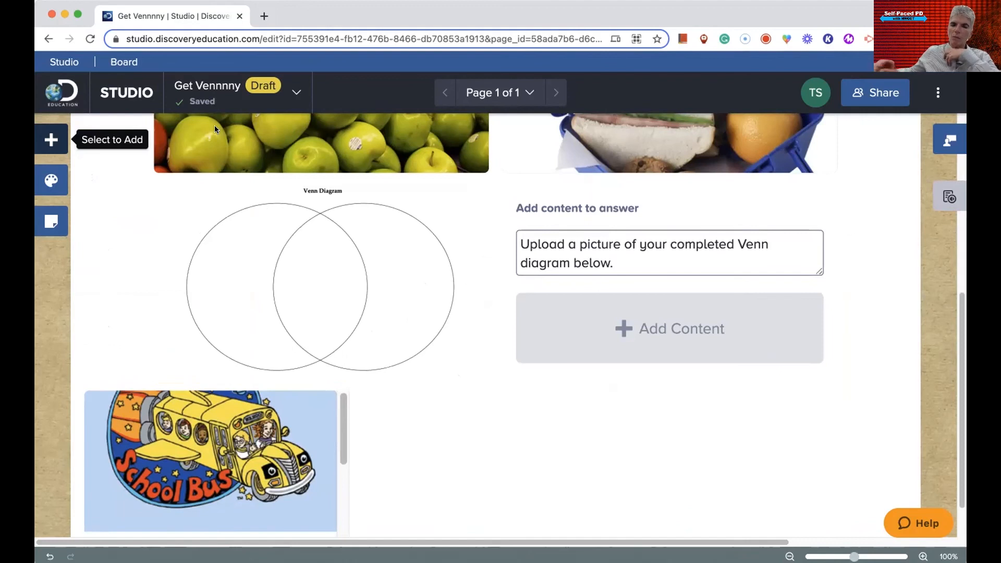
left_click(43, 133)
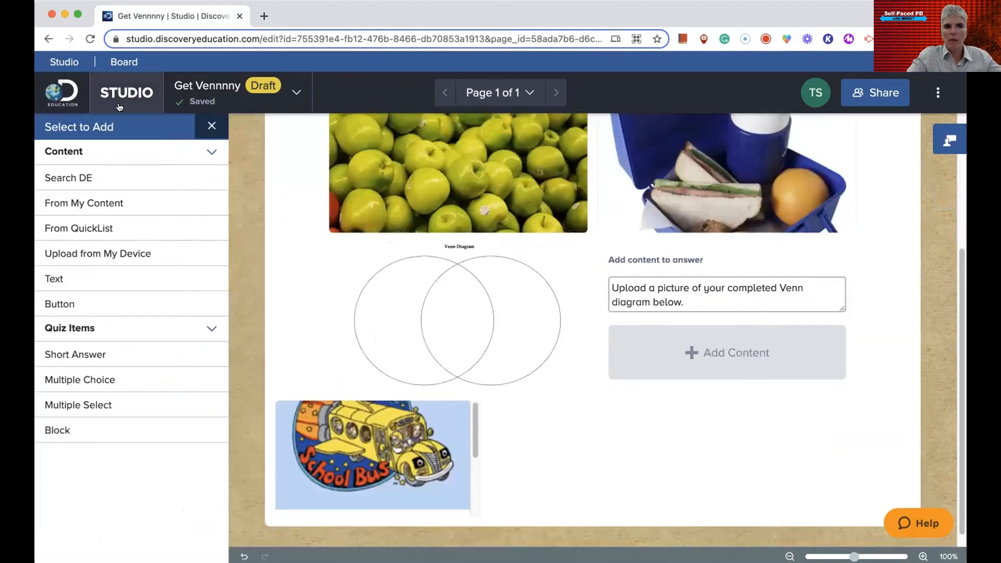
left_click(212, 126)
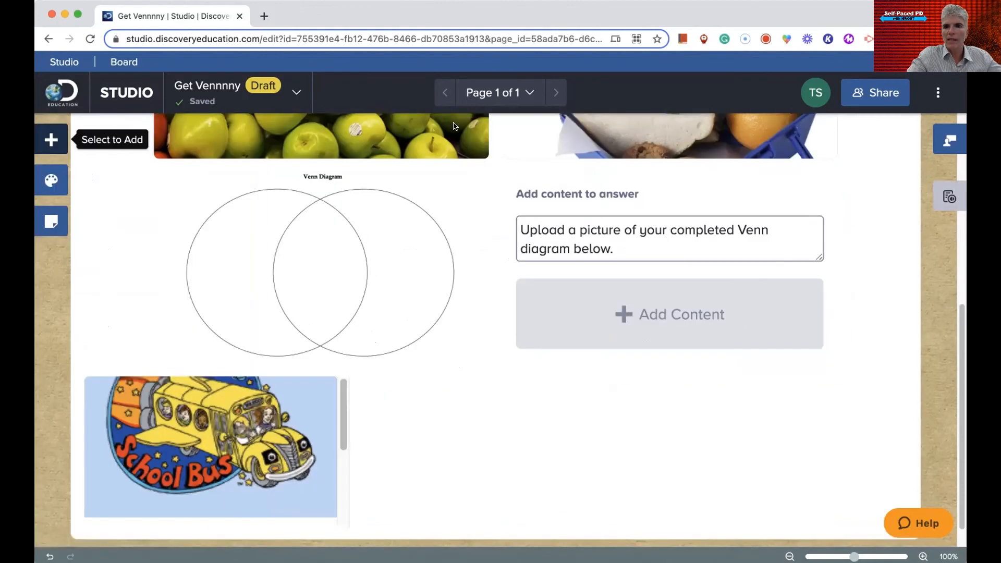
left_click(938, 93)
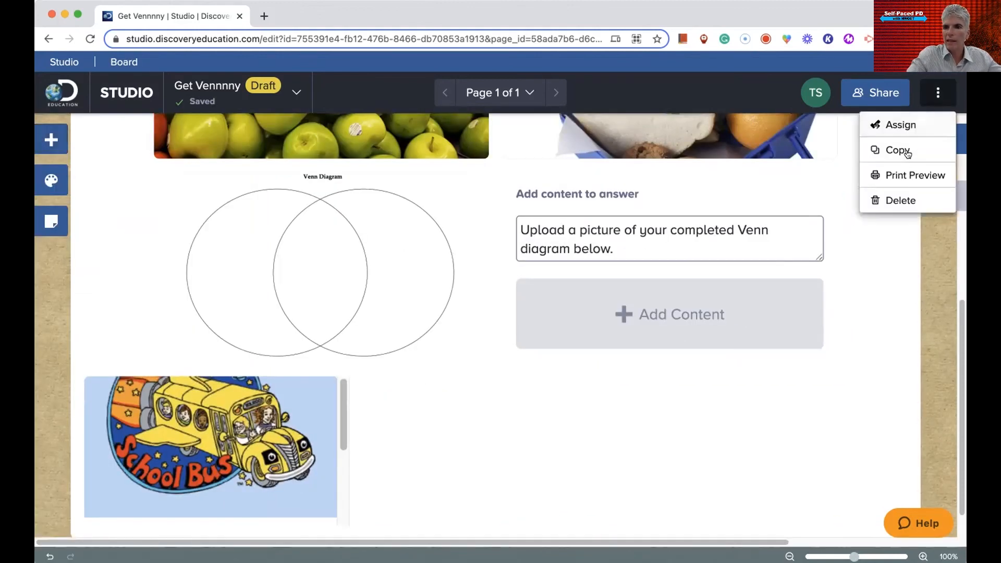
left_click(924, 255)
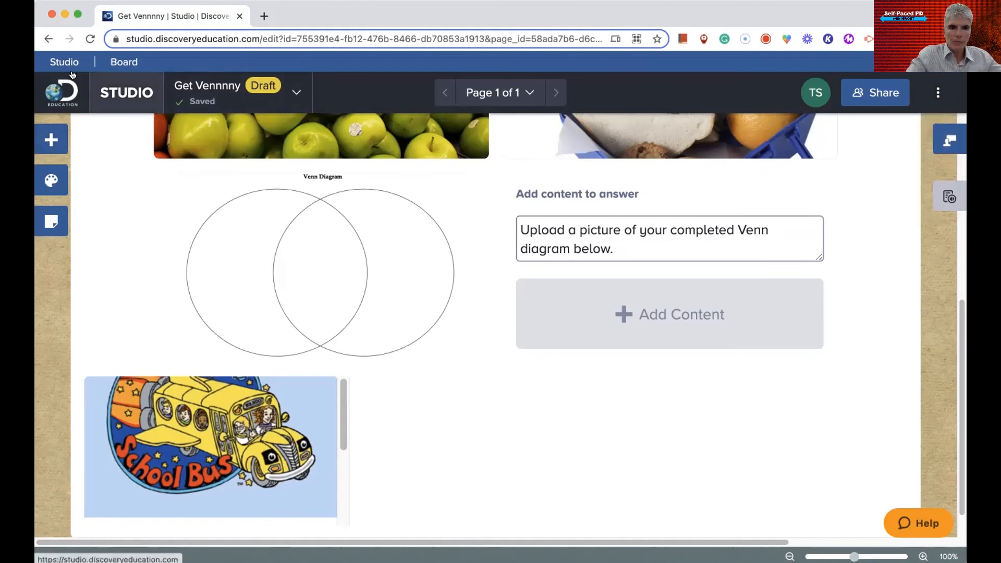
Step: Go back to My Studio through the home page, check the "Get Vennnny" board's options and contents, and return to the list
left_click(115, 106)
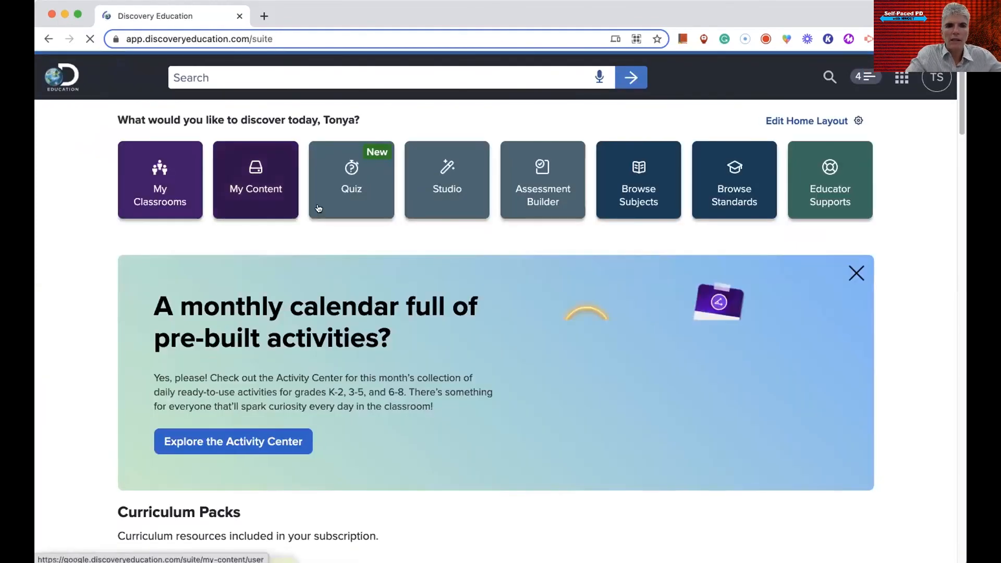
left_click(448, 189)
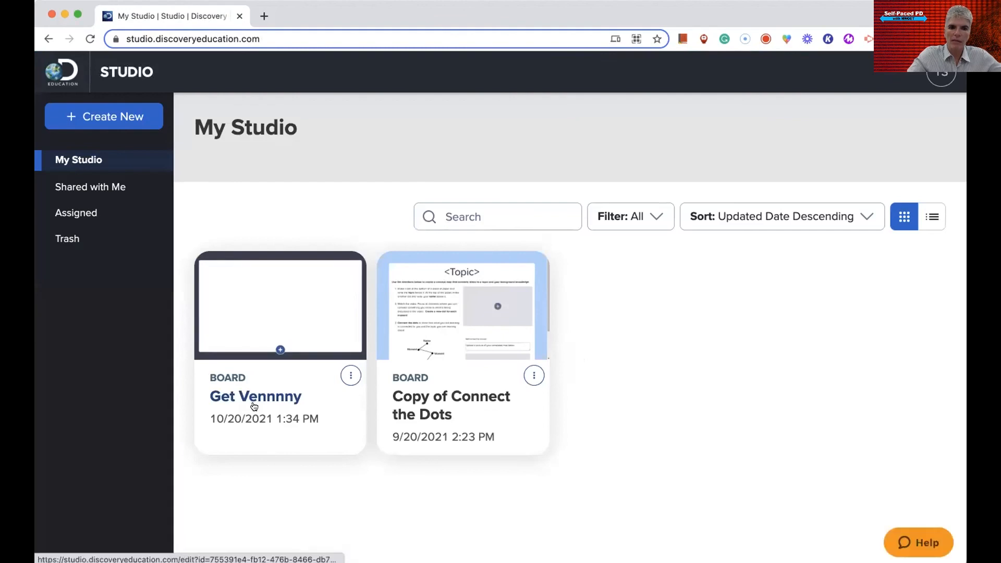
left_click(350, 376)
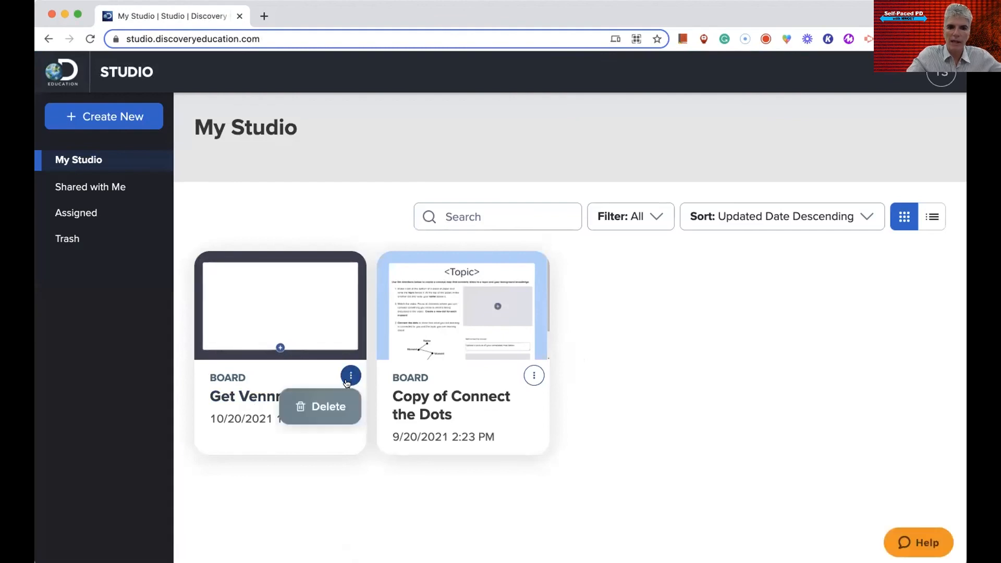
left_click(292, 338)
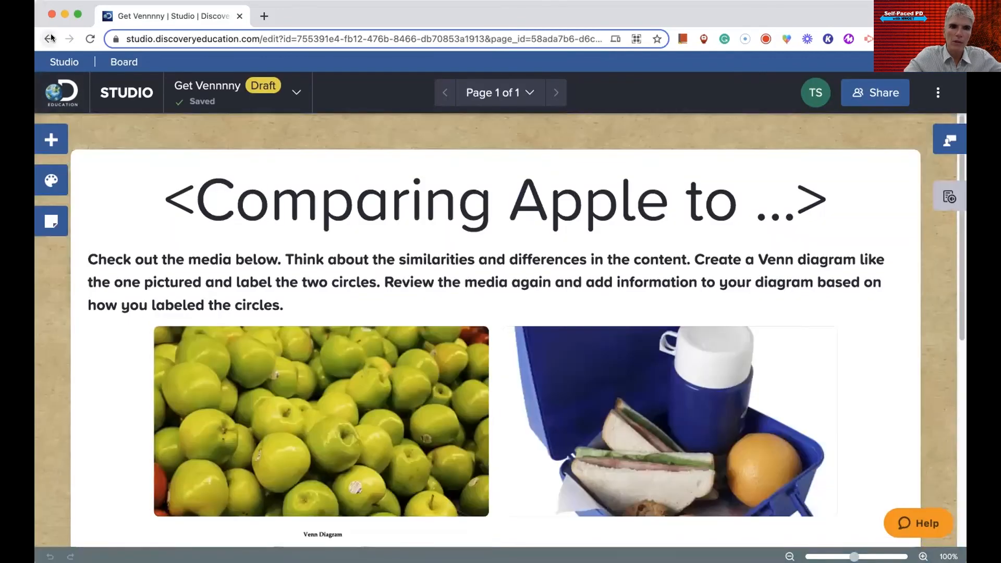
left_click(49, 39)
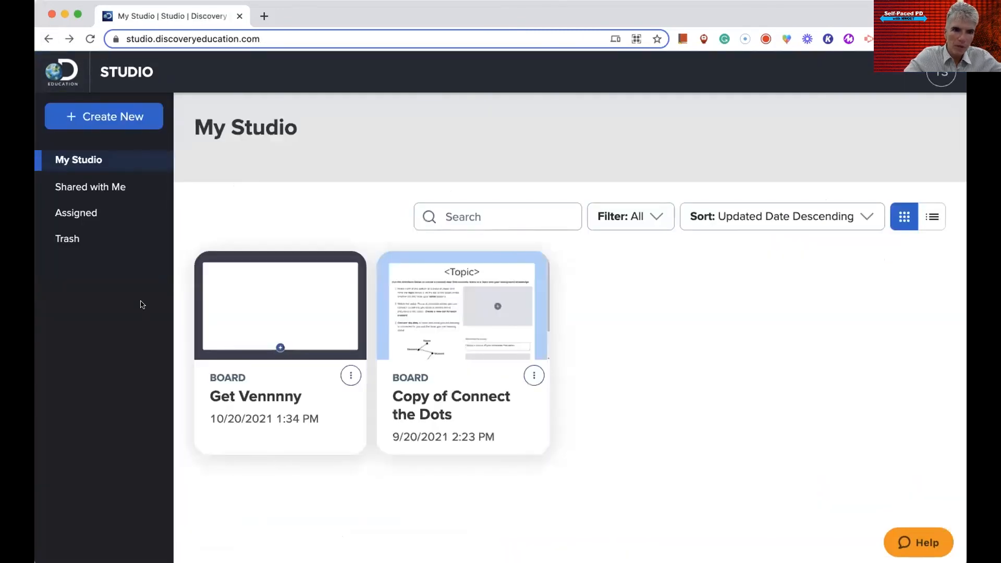
Step: Create a new blank board and look at its Teacher Notes
left_click(131, 107)
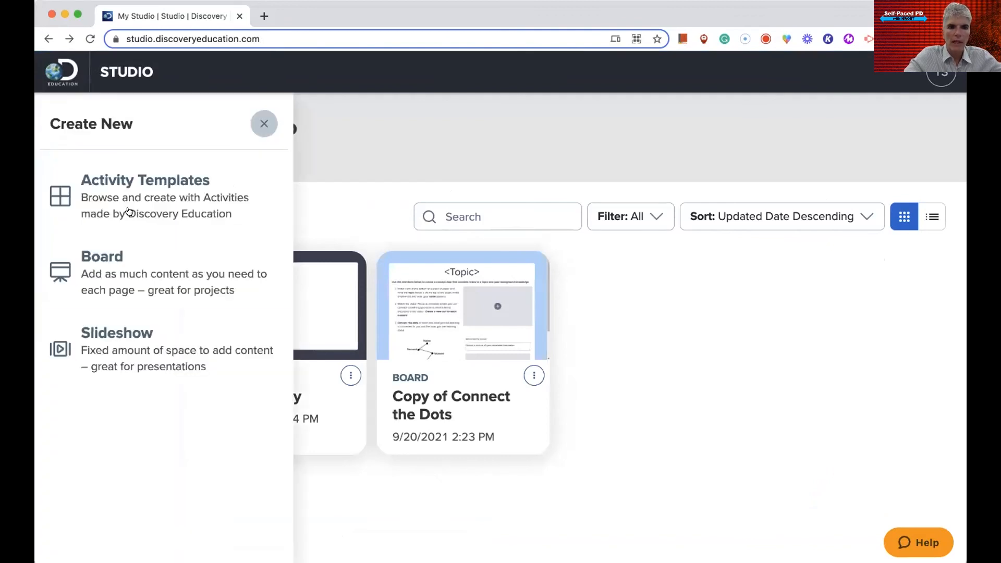
left_click(145, 286)
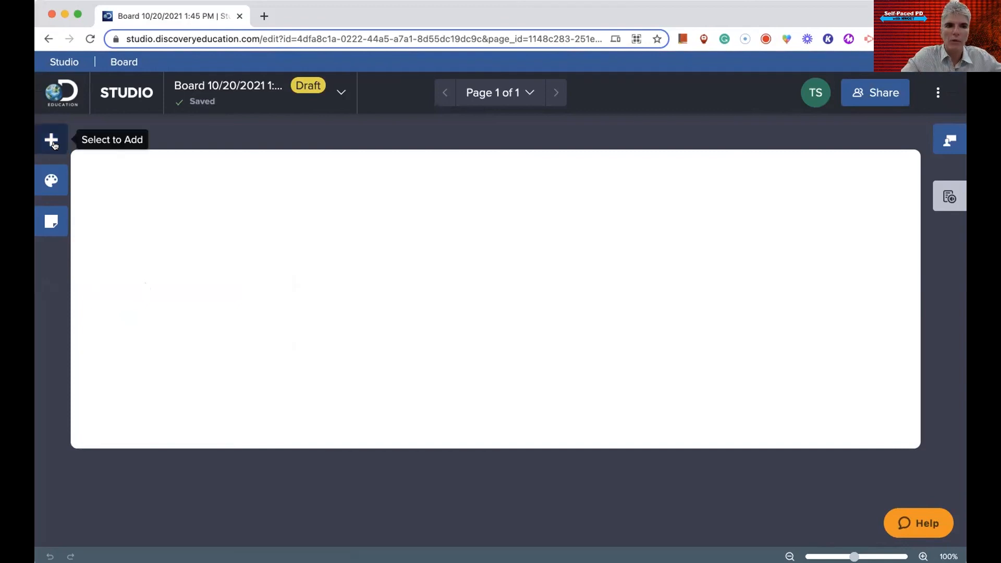
left_click(52, 221)
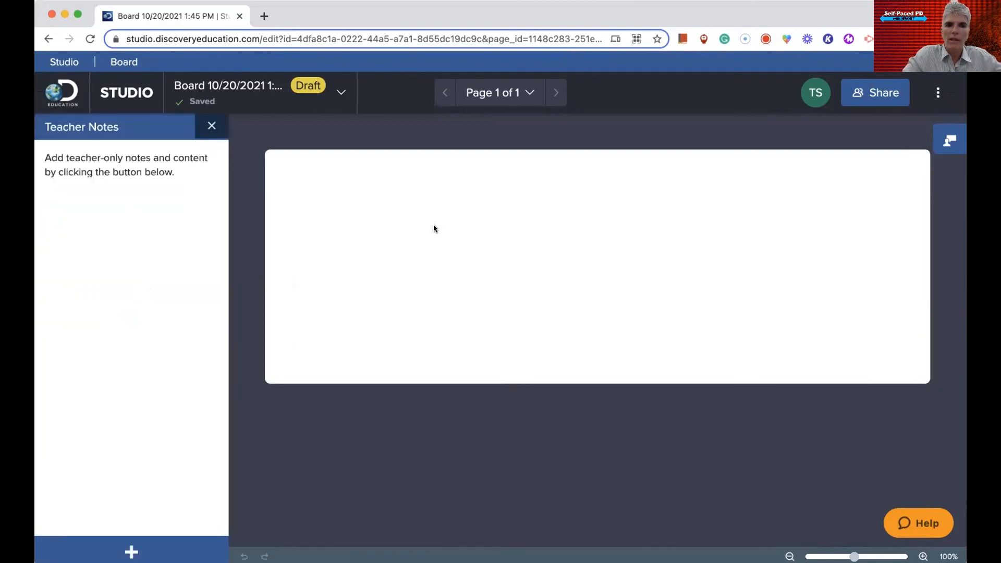
left_click(211, 126)
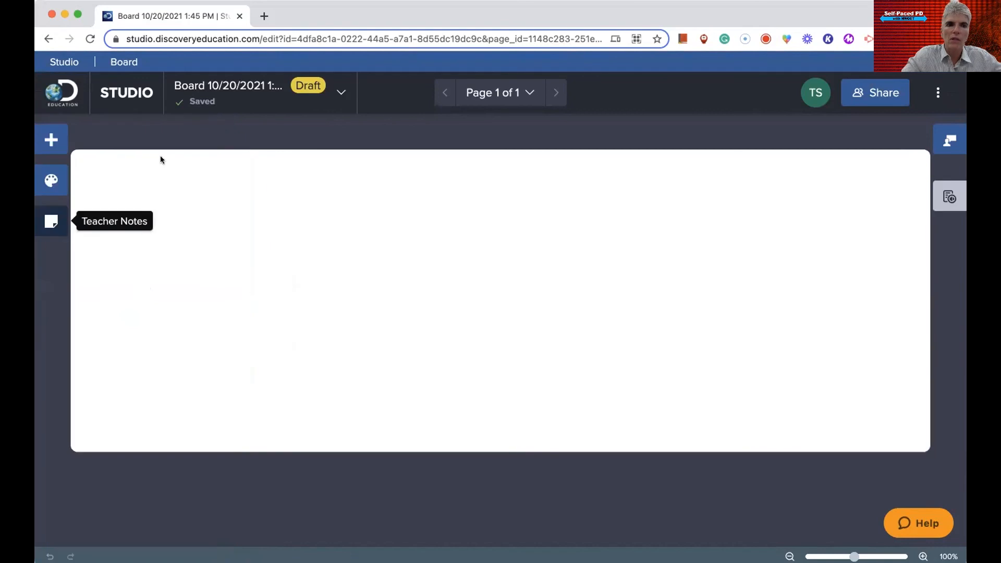
Step: Set the new board's background to the Bark pattern and close the customization settings
left_click(51, 180)
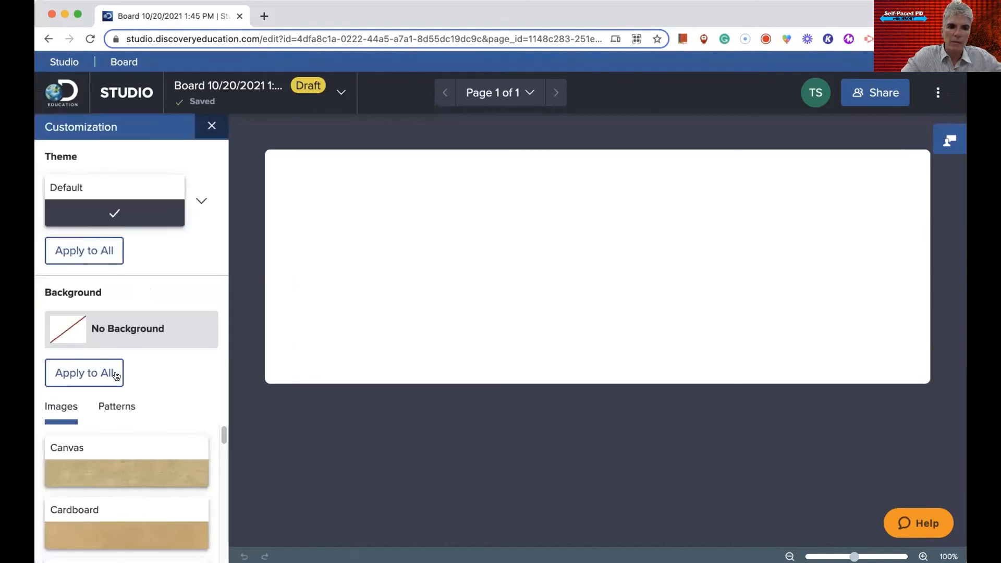
left_click(112, 406)
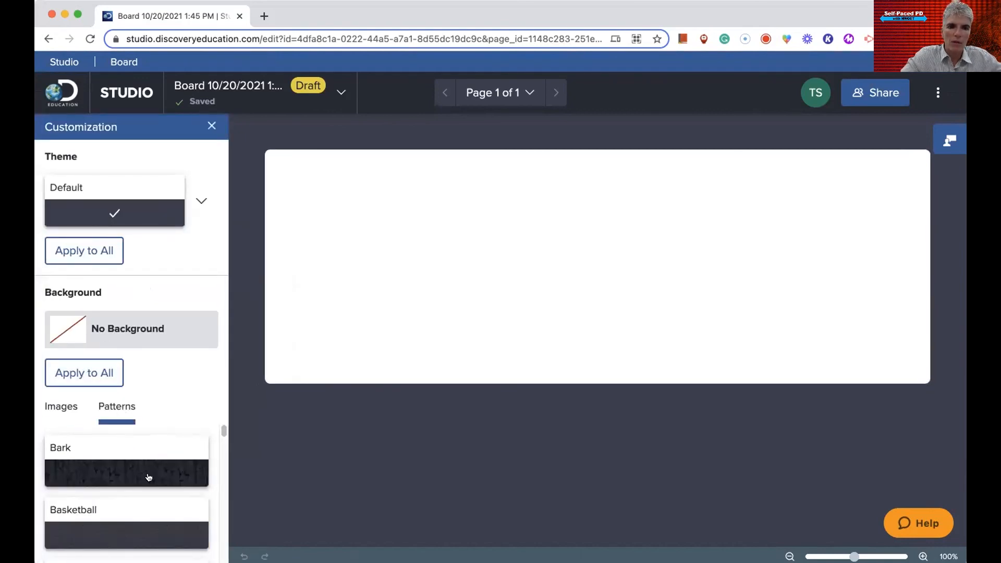
left_click(149, 477)
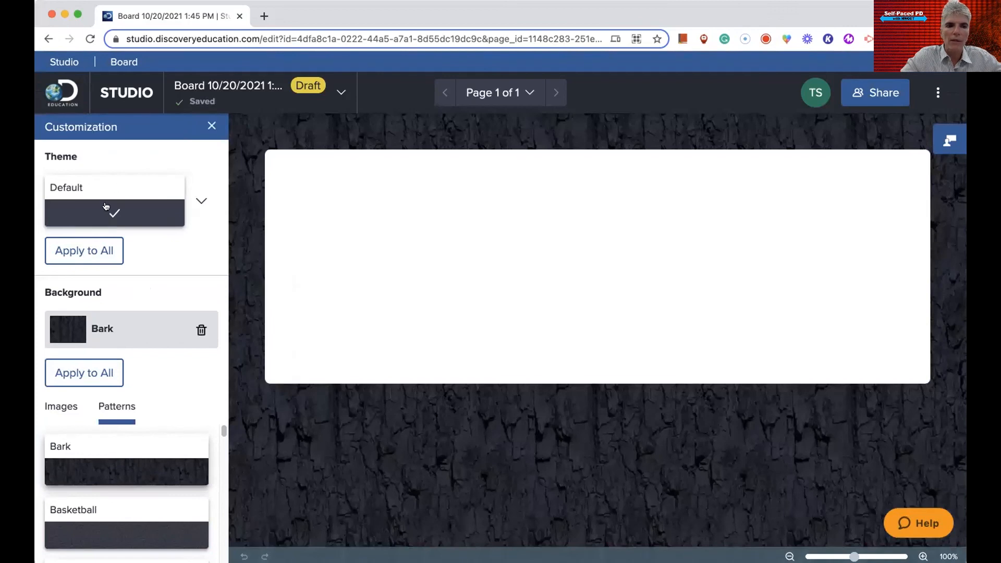
left_click(211, 125)
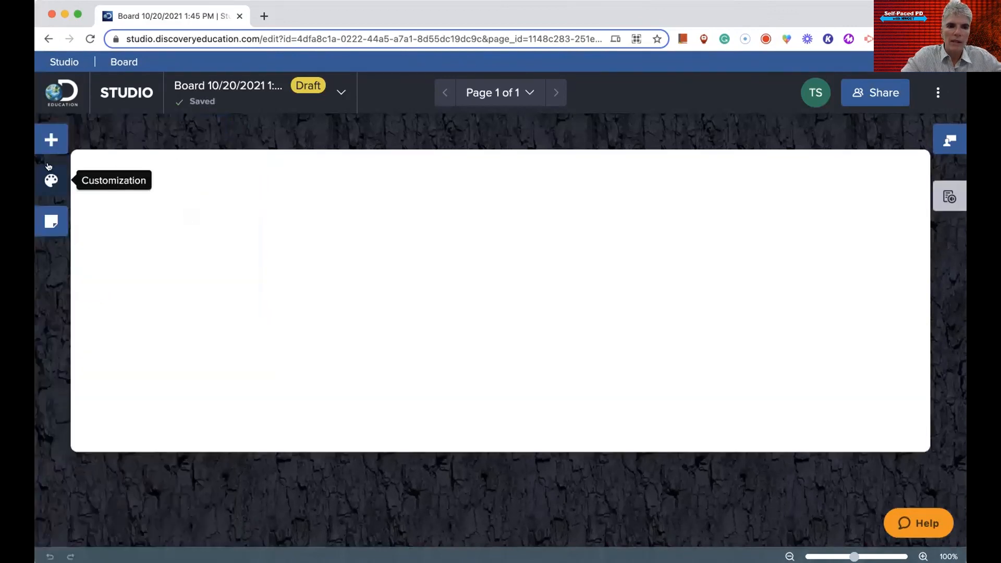
Step: Add the video "MythBusters: Chimney Cannon" from My Content to the board
left_click(51, 139)
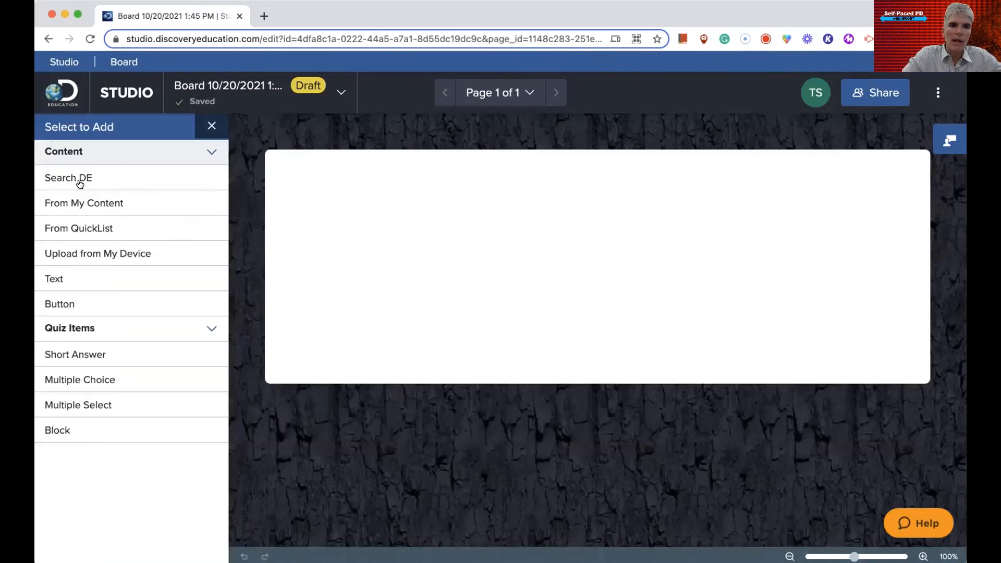
left_click(84, 198)
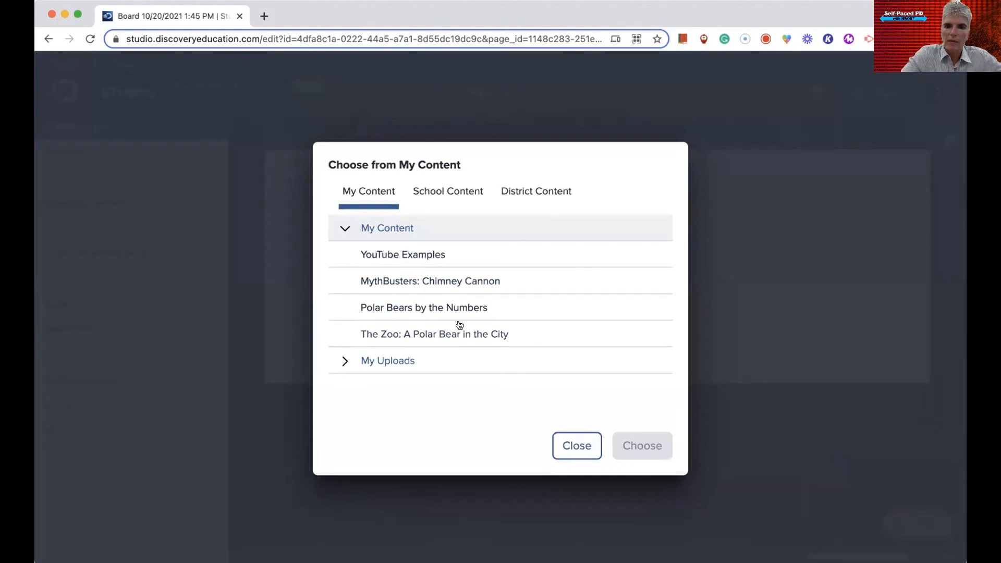
left_click(459, 282)
left_click(642, 446)
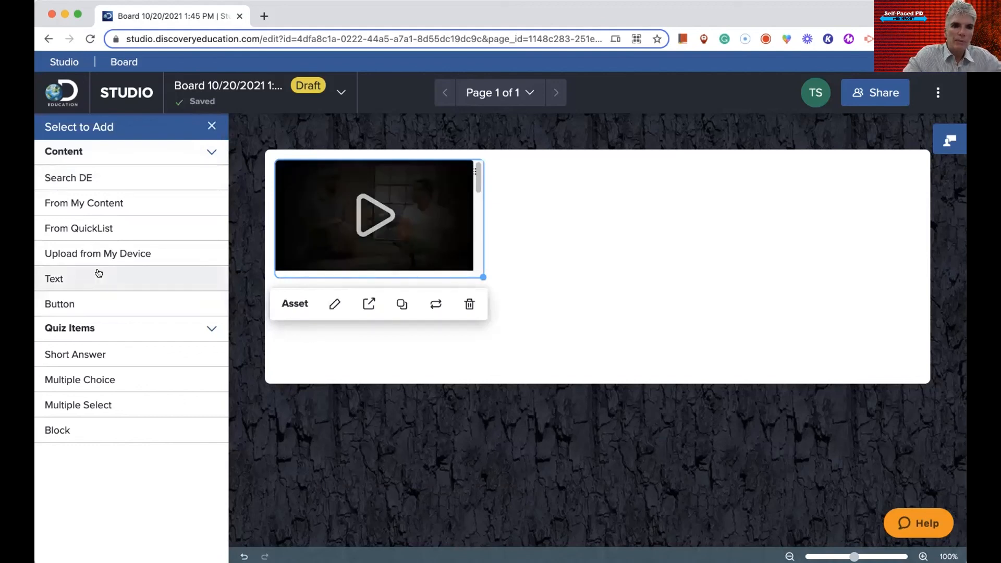
Step: Add a text element reading "THis is text" beside the video on the board
left_click(78, 278)
type("THis is text")
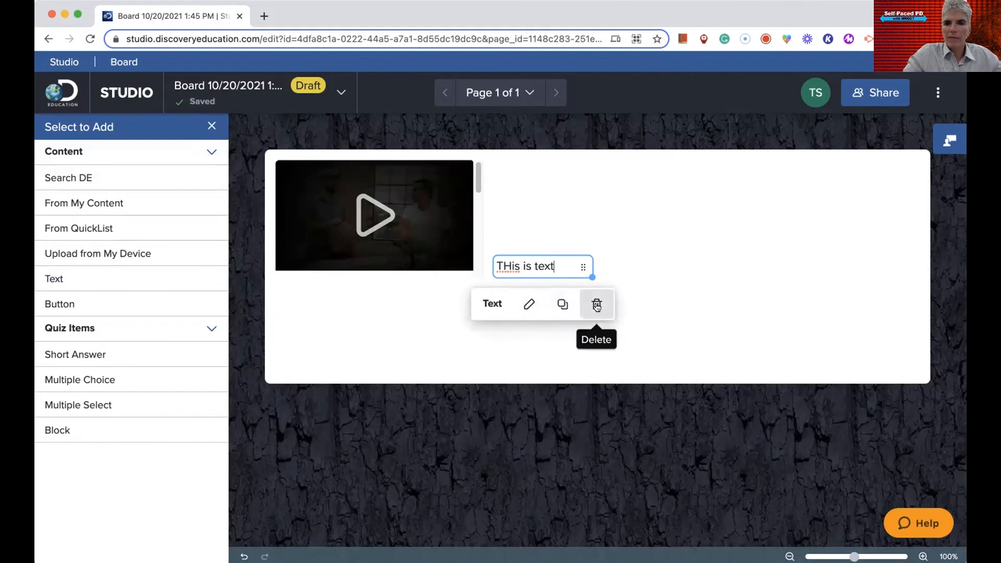
left_click(668, 305)
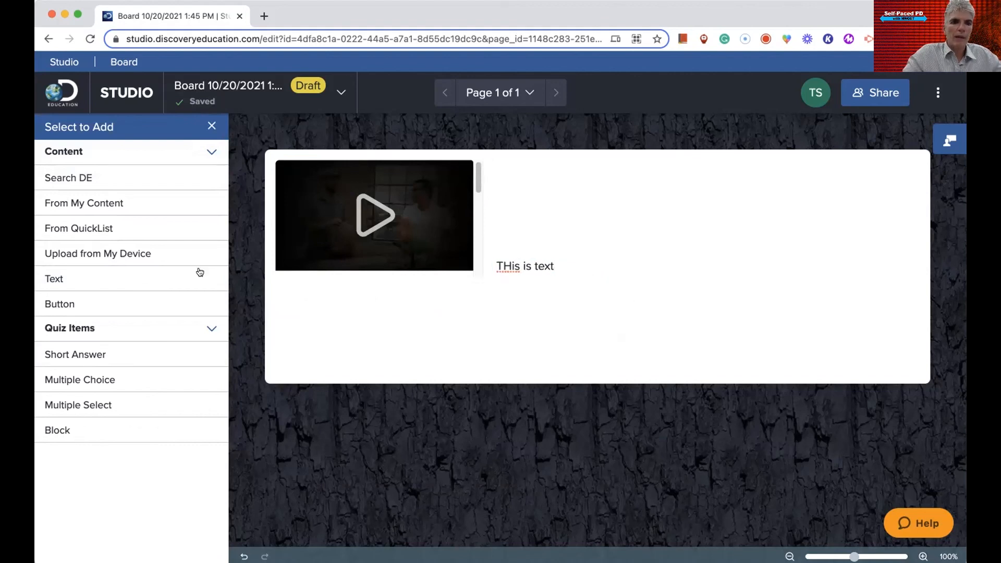
Step: Add a button labelled "Click here" to the board and check its action and destination URL settings
left_click(107, 310)
left_click(627, 301)
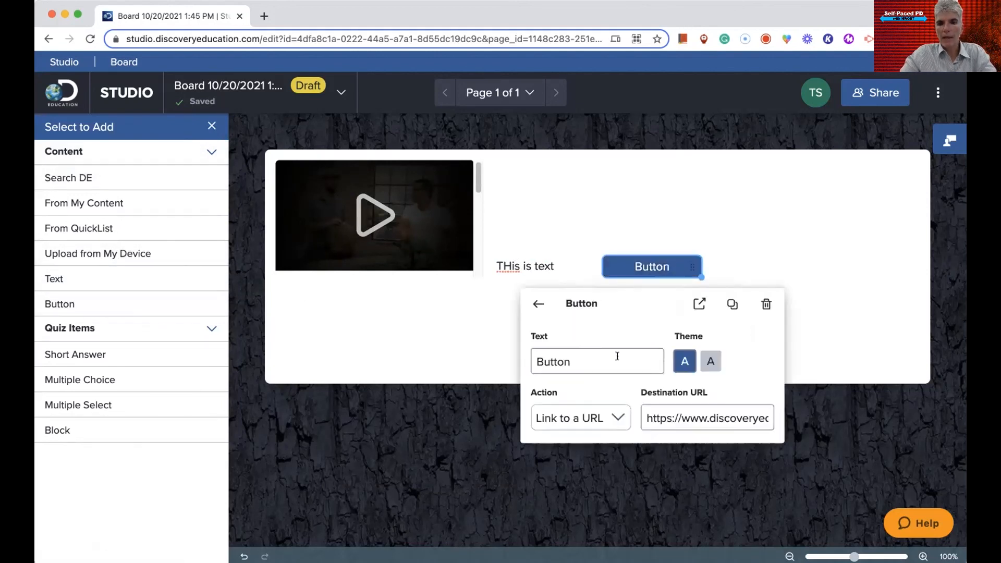
left_click_drag(598, 360, 512, 357)
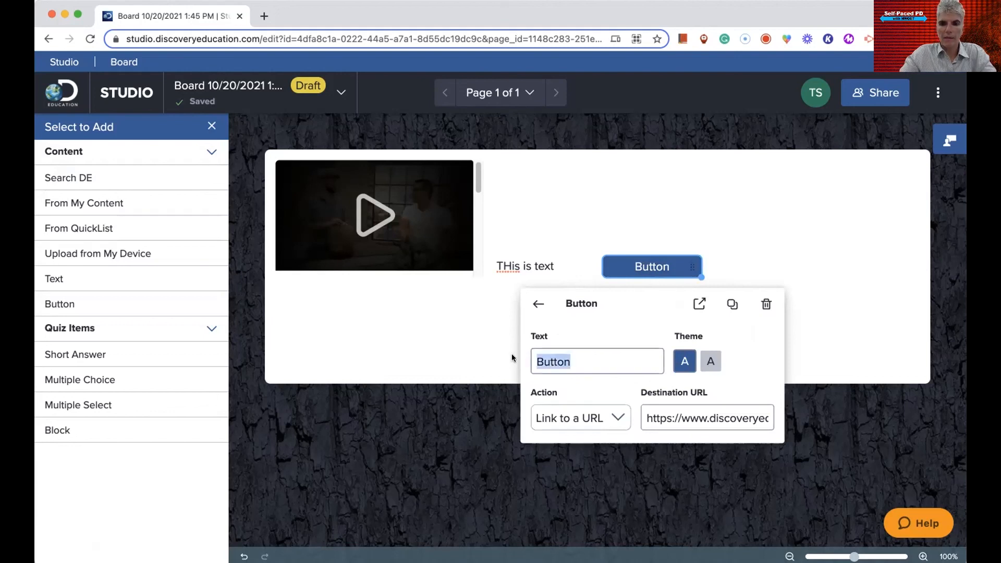
type("Click here")
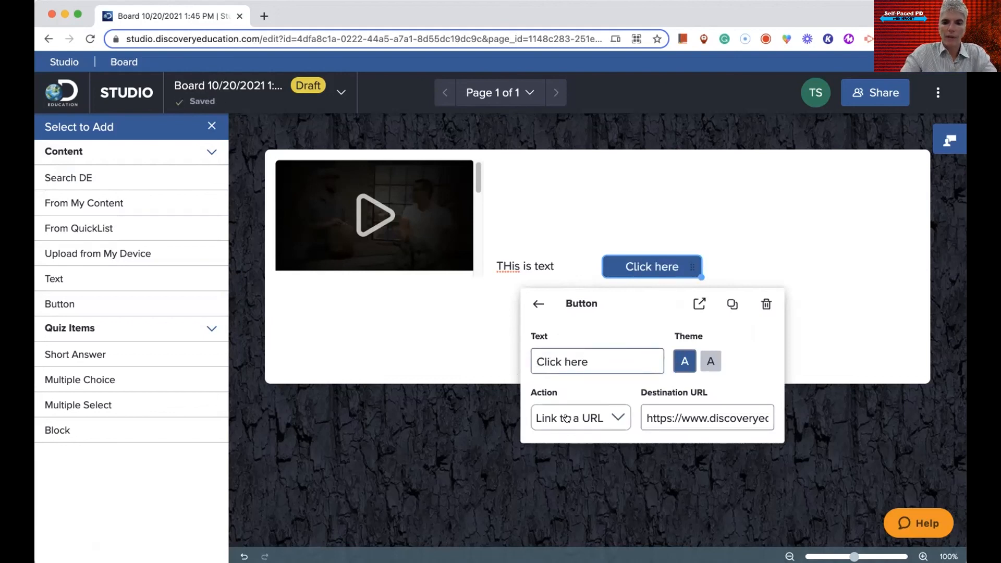
left_click(604, 418)
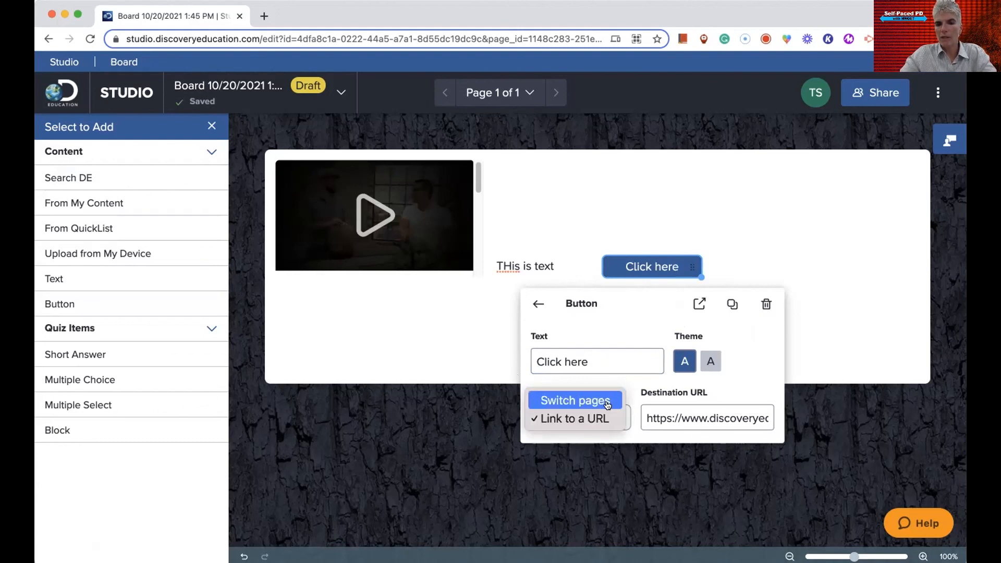
double_click(696, 419)
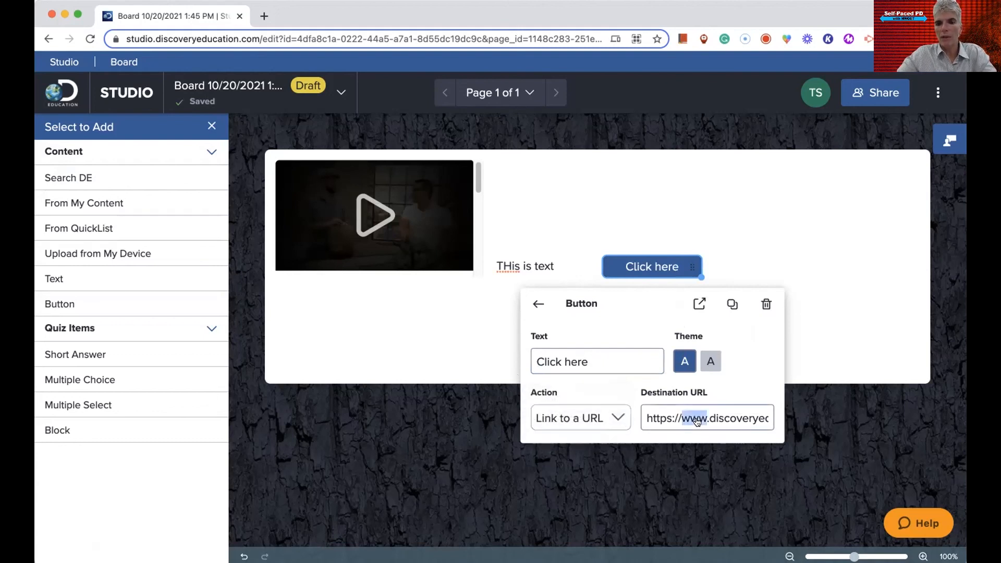
left_click(737, 389)
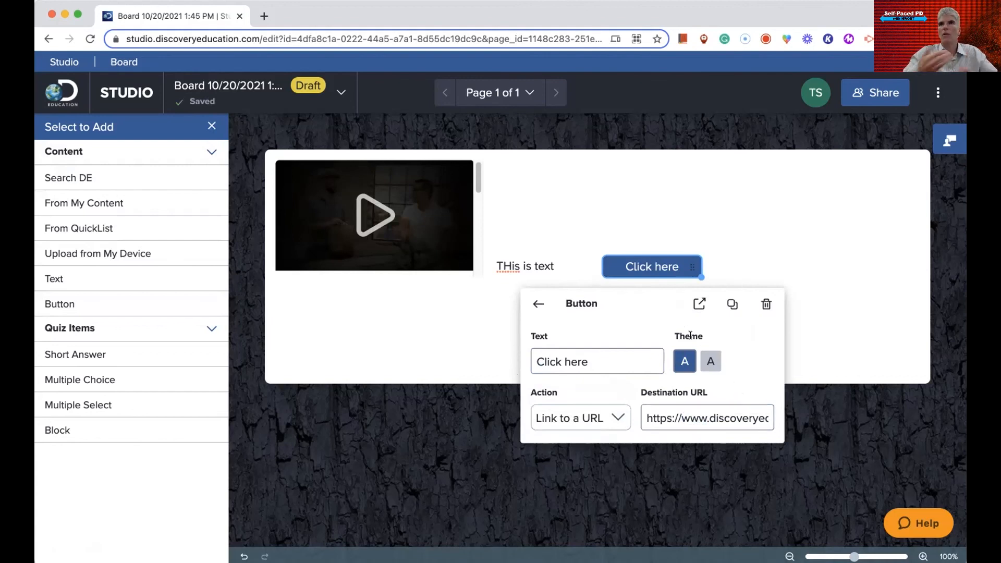
left_click(539, 306)
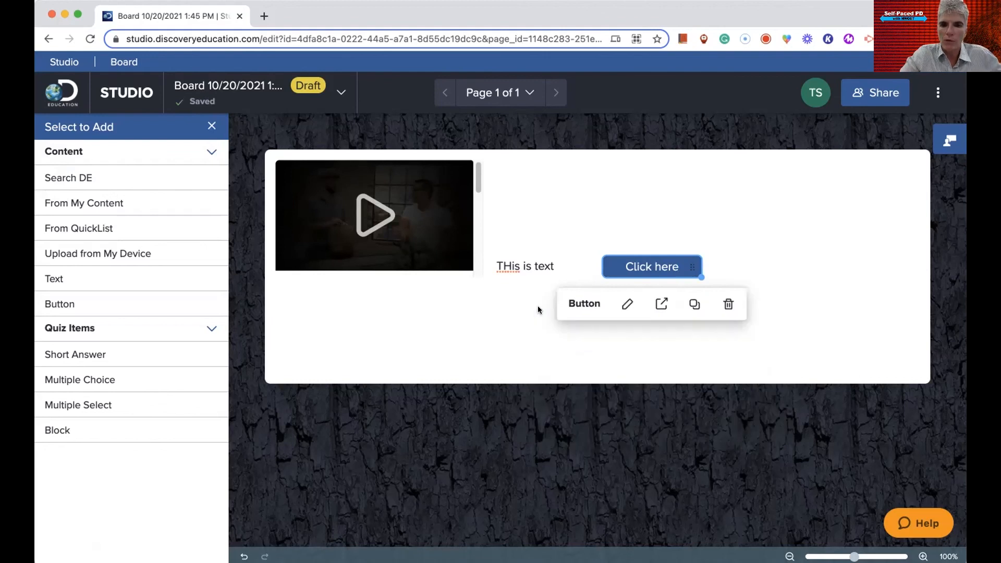
left_click(538, 307)
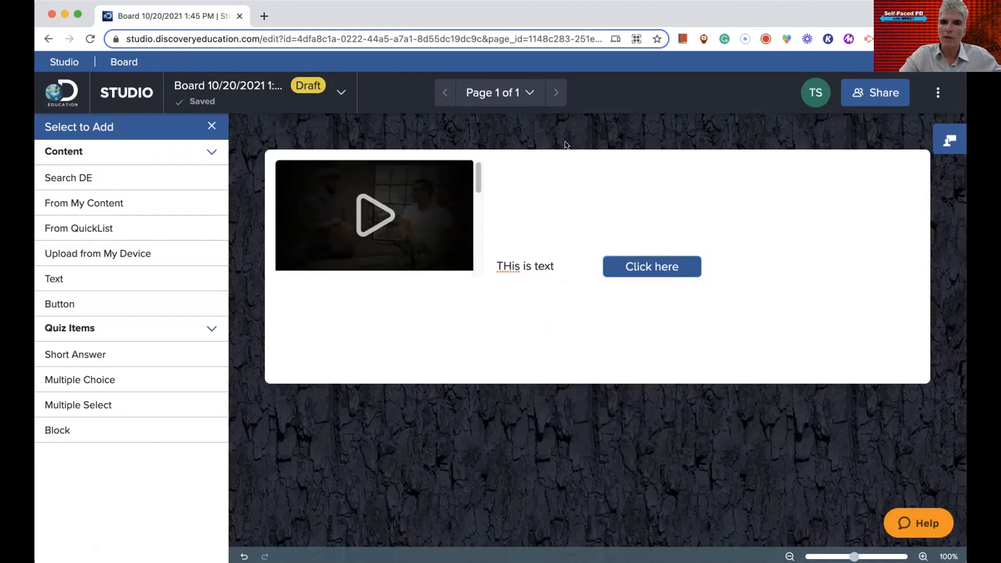
Step: Add a second page to the board using the Activity page layout
left_click(530, 94)
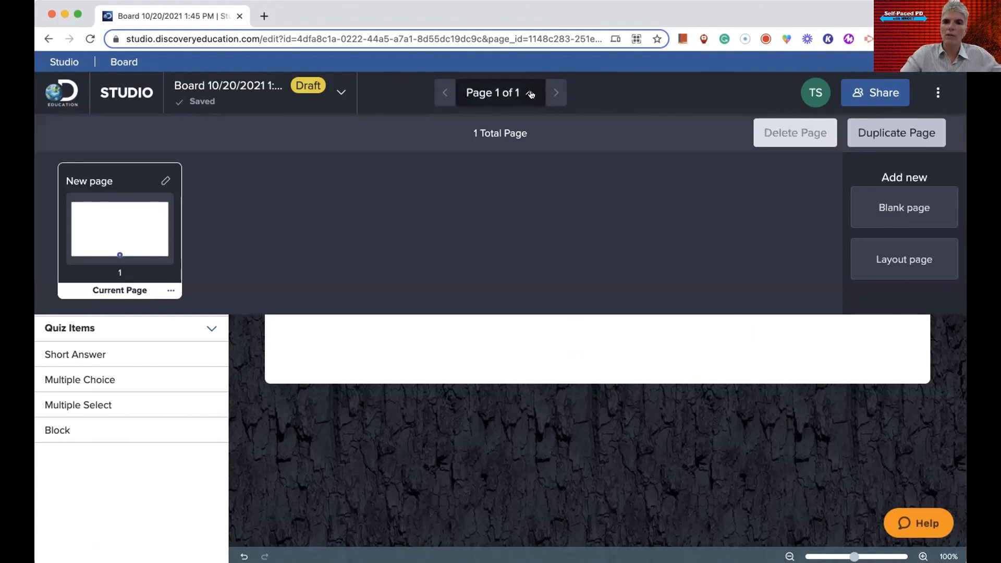
left_click(508, 332)
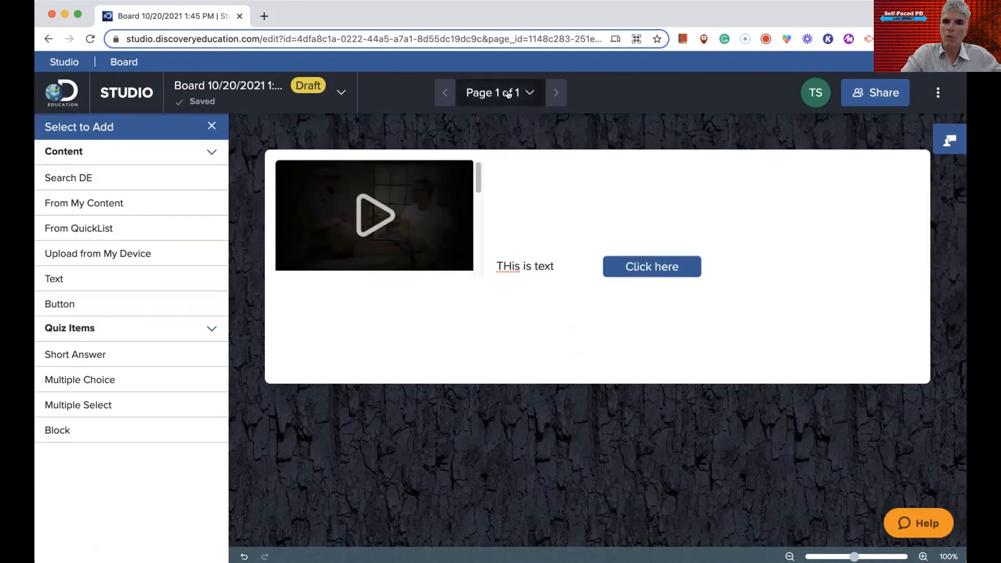
left_click(529, 94)
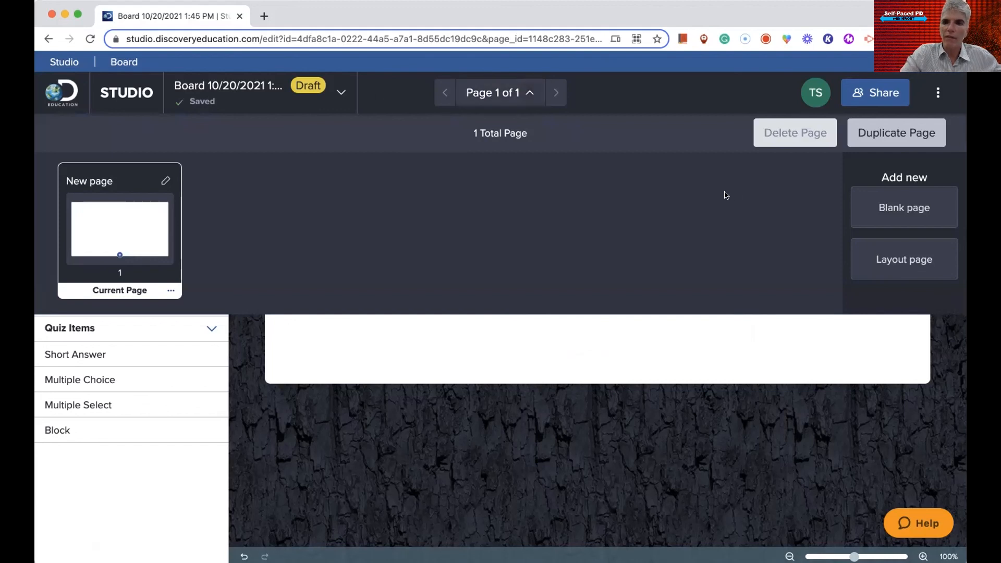
left_click(917, 260)
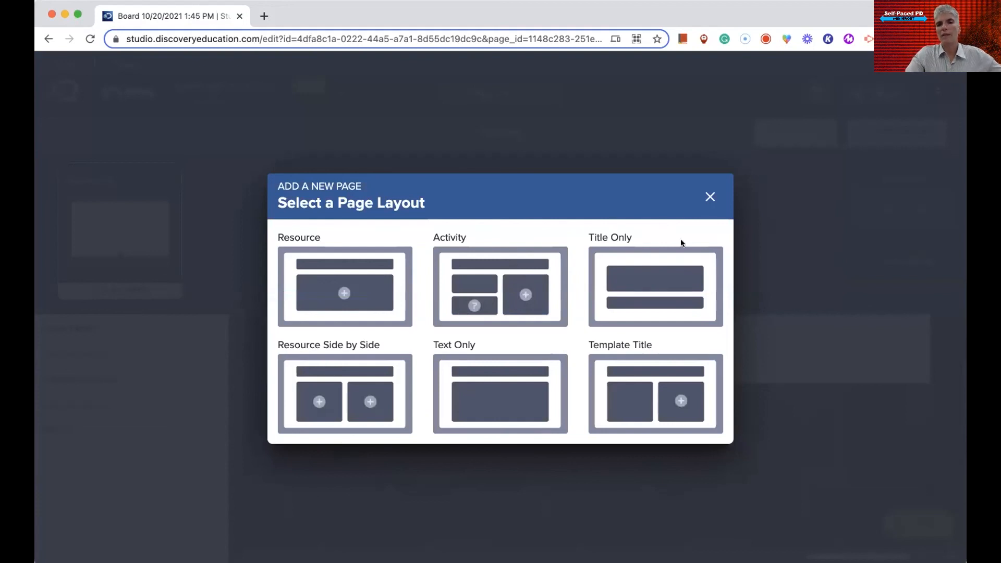
left_click(514, 280)
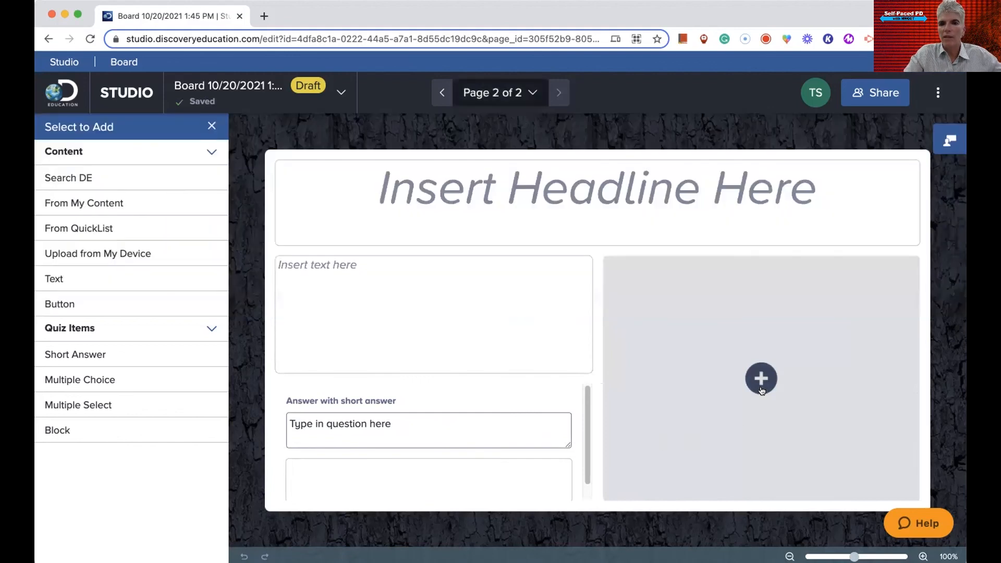
Step: Fill the new page's content placeholder with the video "The Zoo: A Polar Bear in the City" and select the text area beside it
left_click(761, 379)
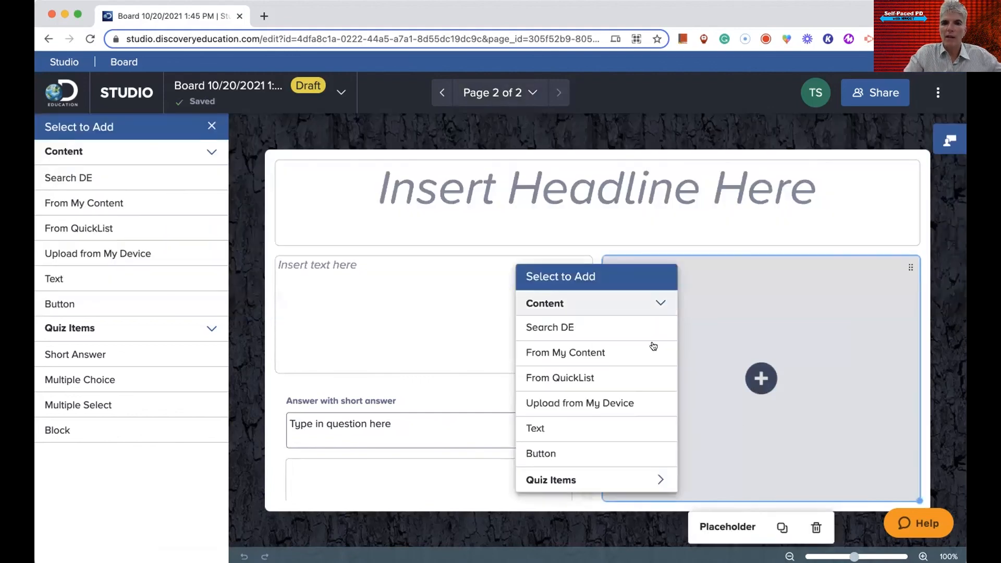
left_click(577, 374)
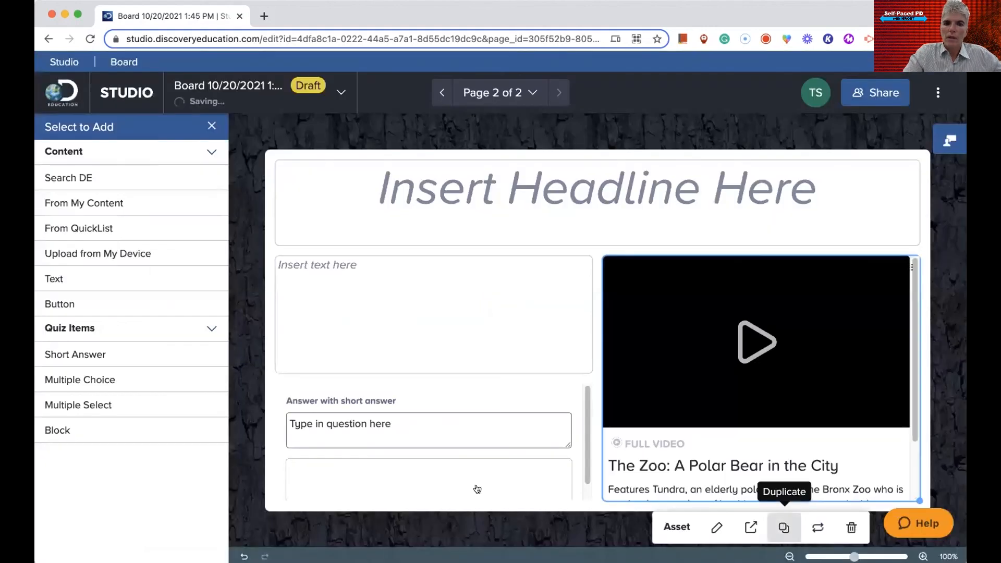
left_click(391, 417)
left_click(379, 306)
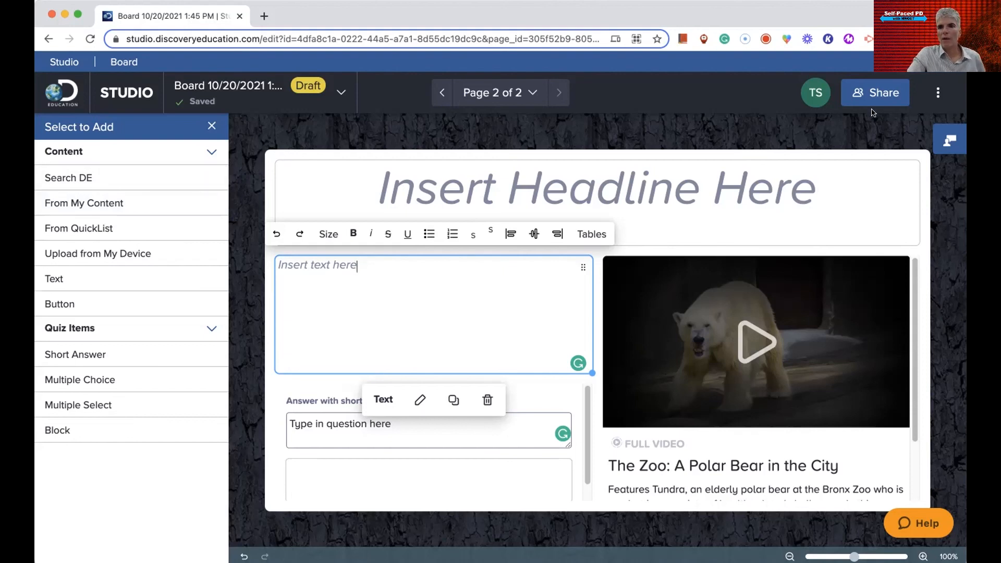
Step: Check the board's sharing settings and its additional options without changing anything
left_click(885, 97)
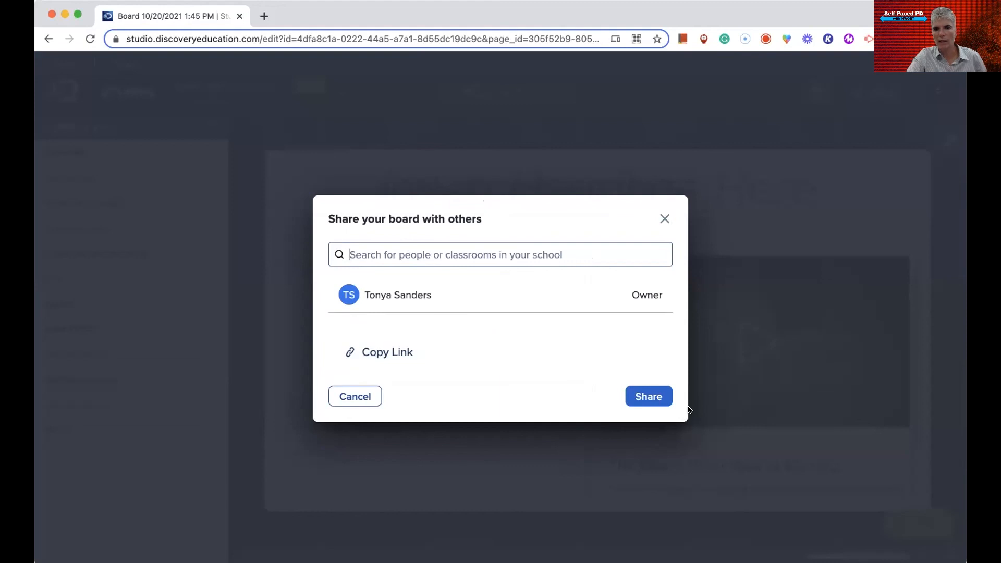
left_click(661, 218)
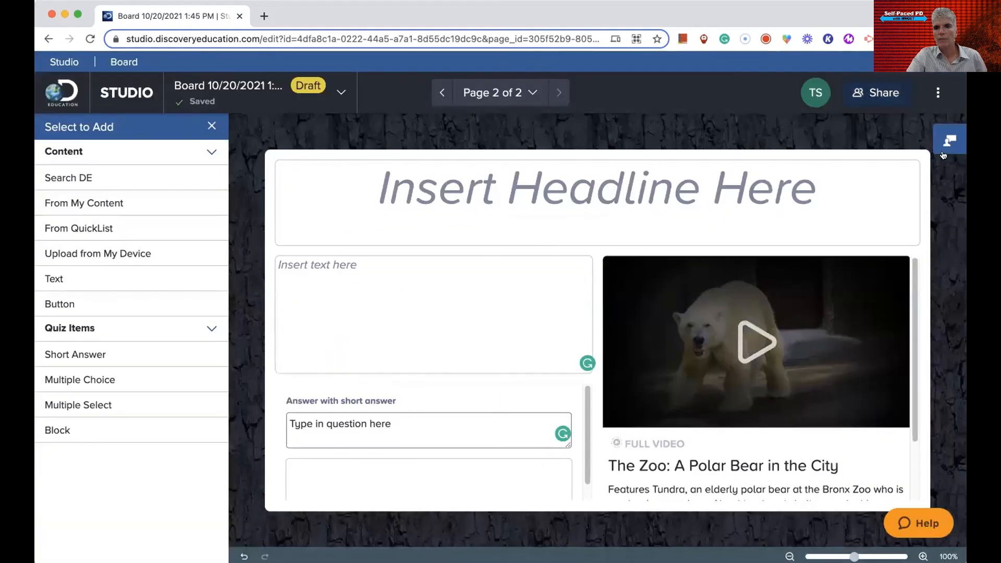
left_click(938, 102)
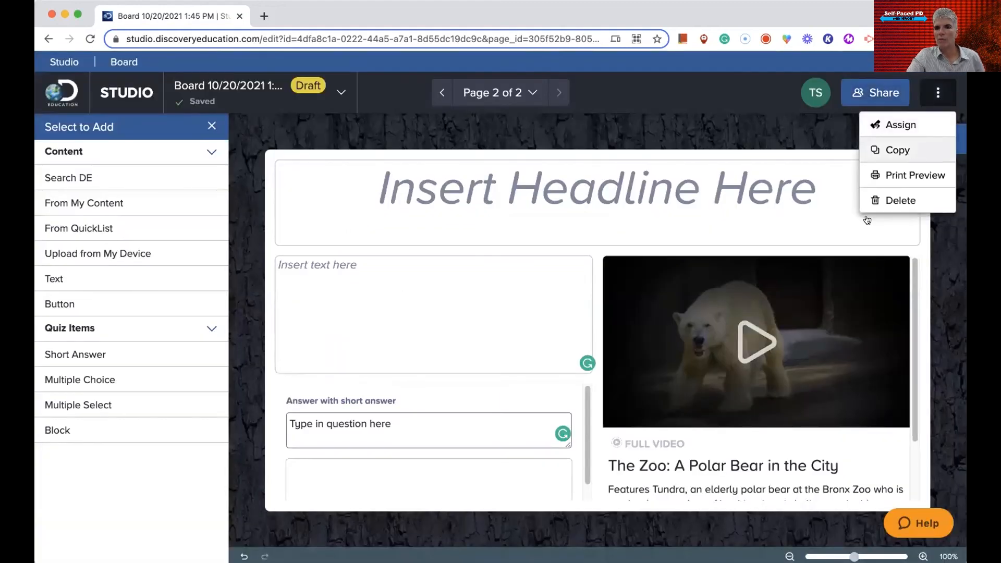
left_click(727, 232)
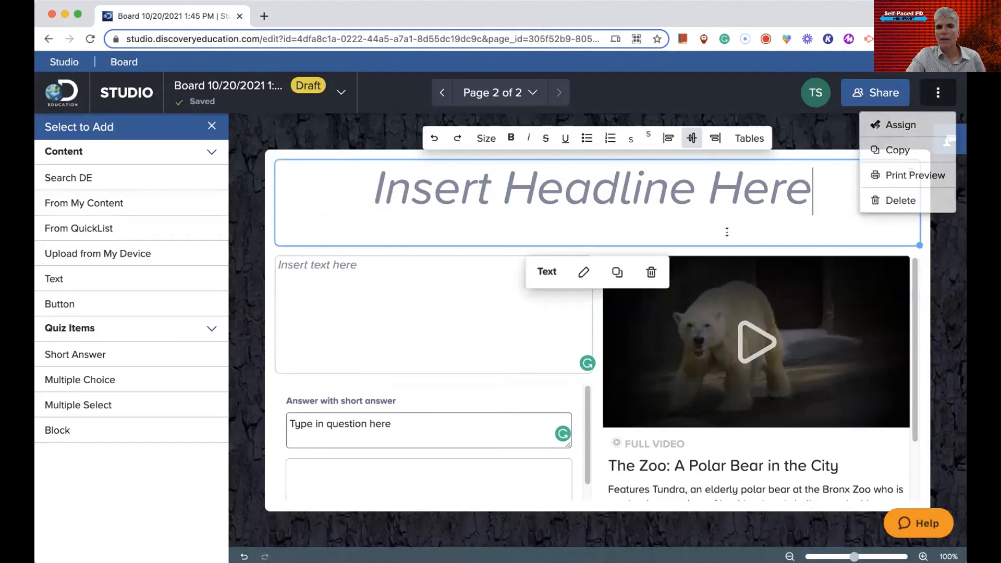
left_click(369, 327)
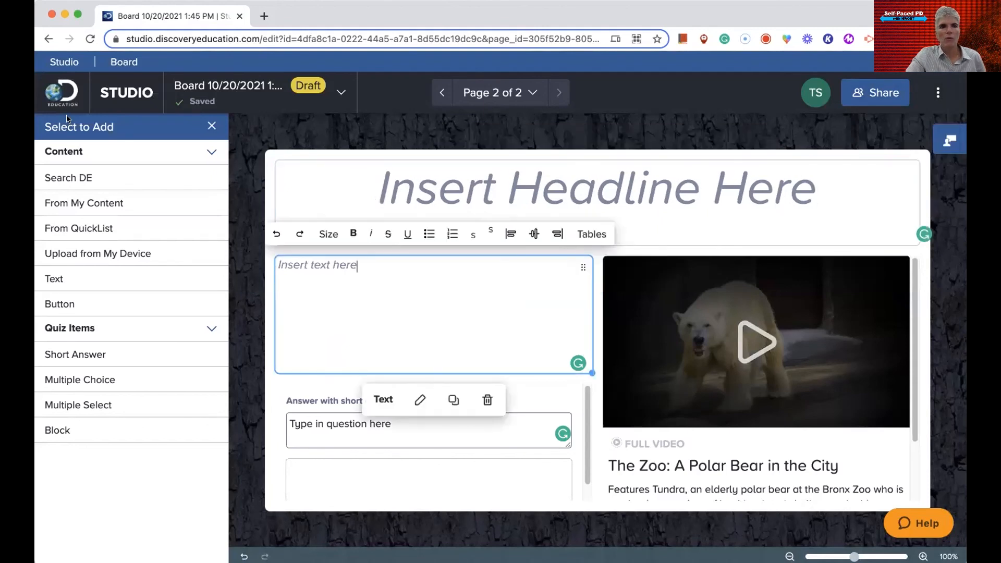
Step: Create a new slideshow from My Studio and look at its Teacher Notes
left_click(114, 101)
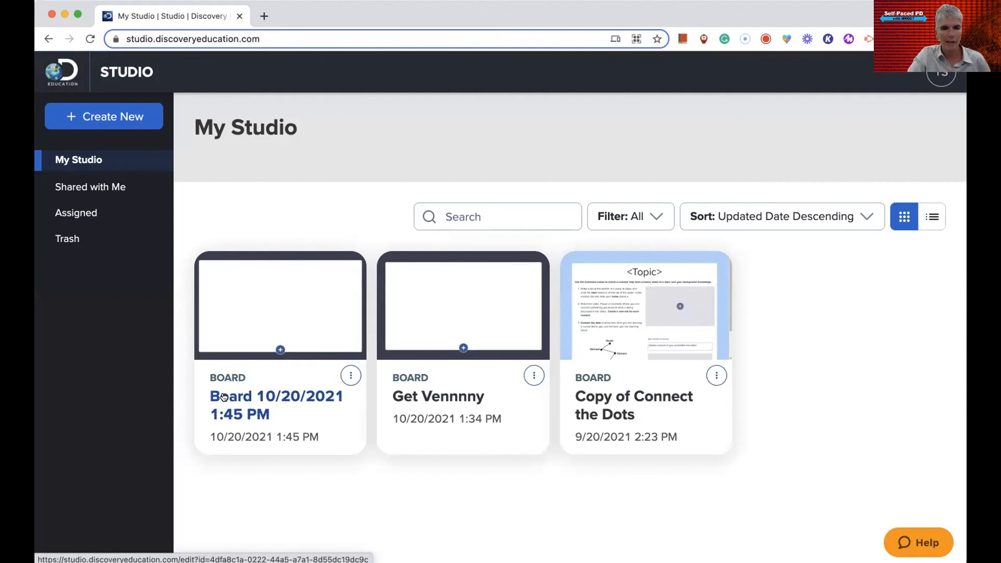
left_click(114, 116)
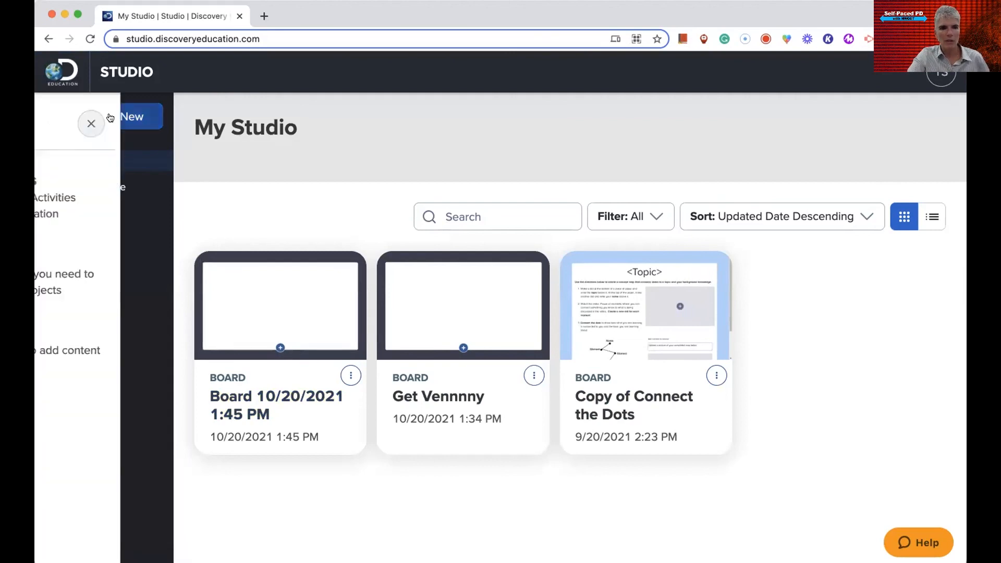
left_click(108, 264)
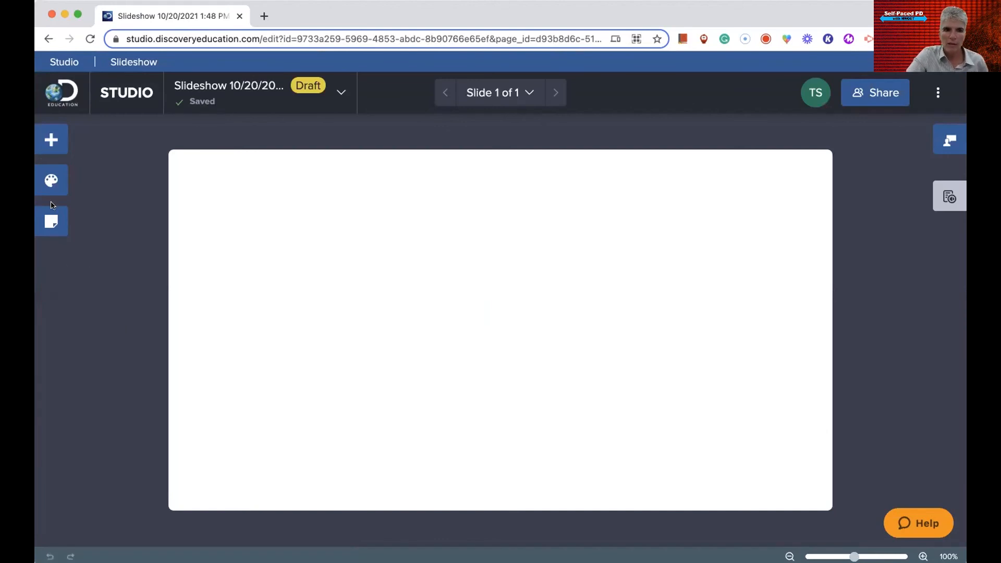
left_click(50, 219)
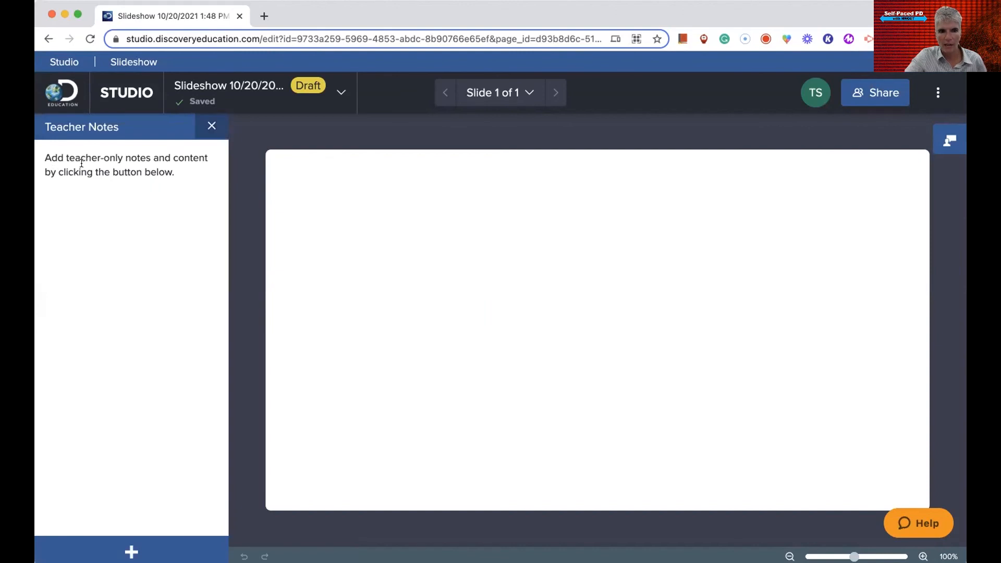
left_click(211, 125)
Step: Set the slide's background to the Canvas image and close the customization settings
left_click(58, 177)
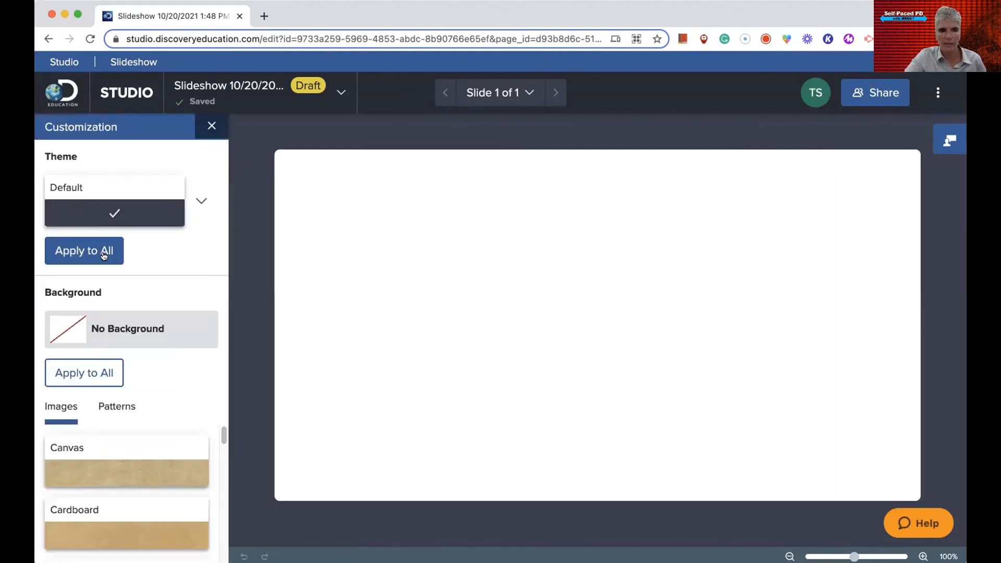
left_click(110, 474)
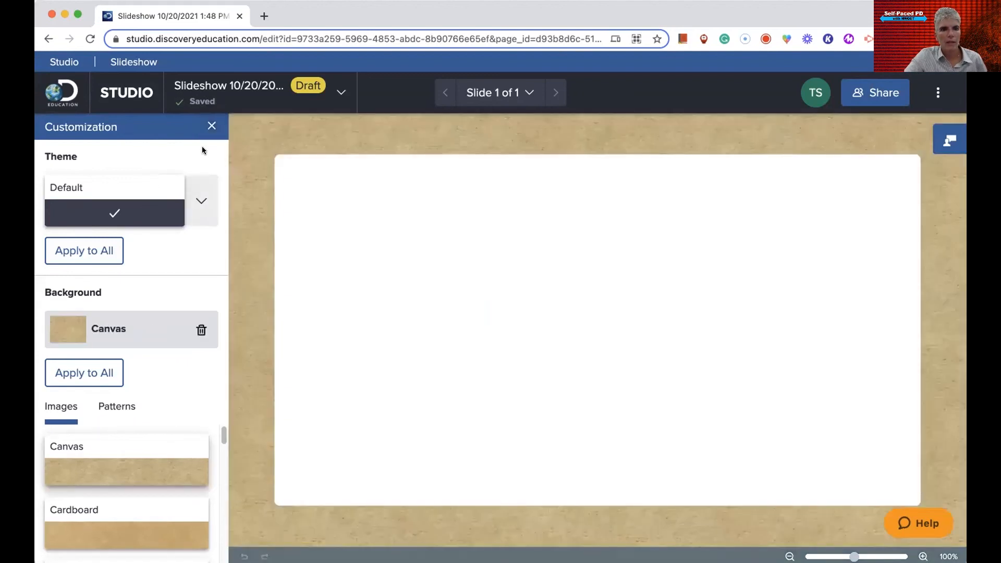
left_click(210, 126)
Step: Add the Activity Center channel from the Discovery Education search to the slide
left_click(50, 138)
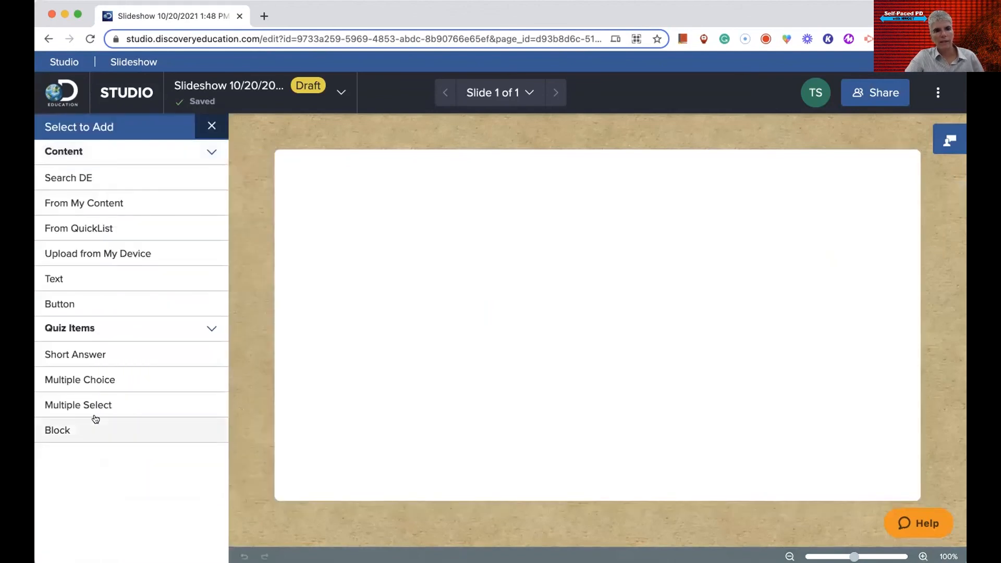
left_click(83, 177)
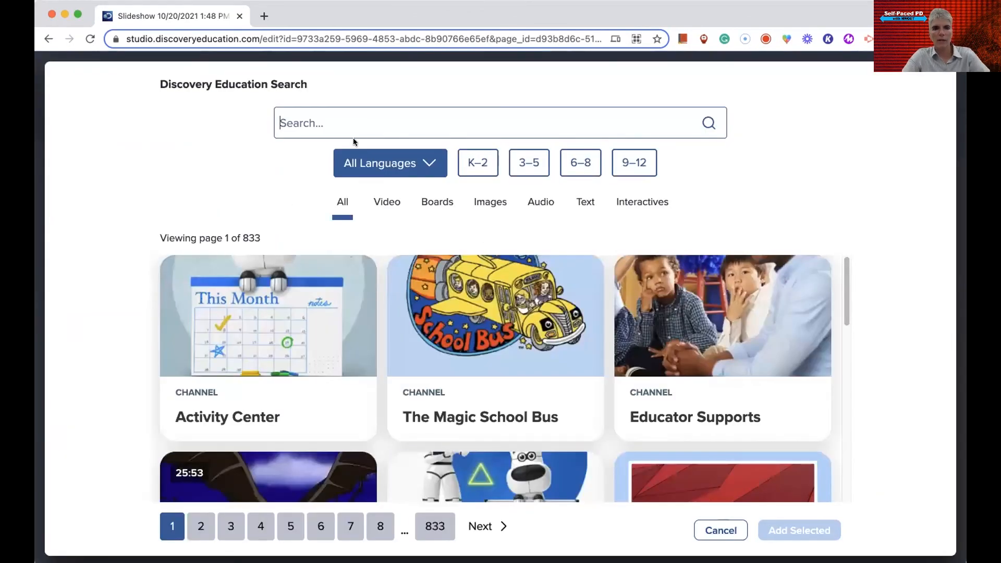
left_click(272, 368)
left_click(774, 525)
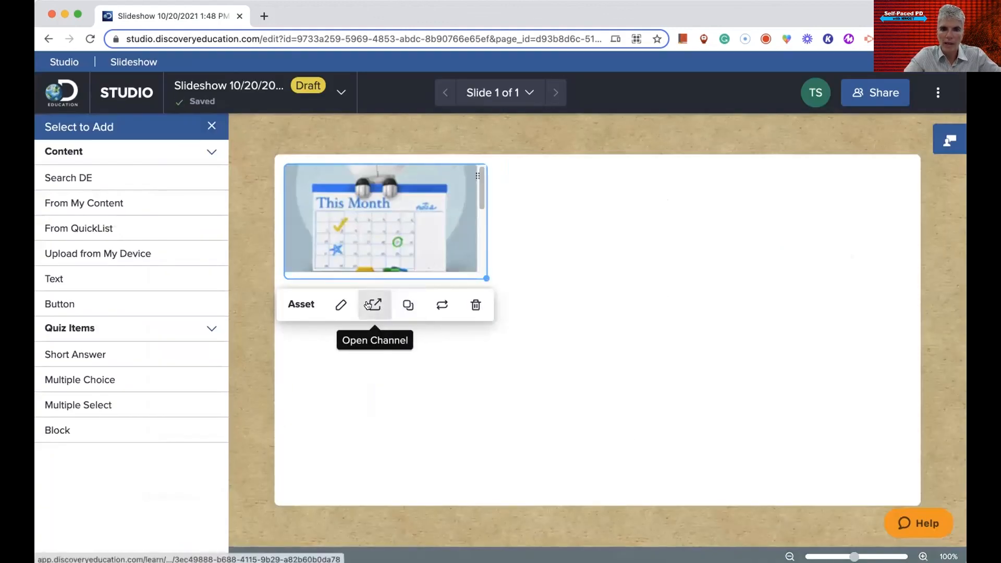
Step: Check the channel asset's layout choices and the slide overview's options for adding or duplicating slides, without changing anything
left_click(334, 306)
left_click(360, 363)
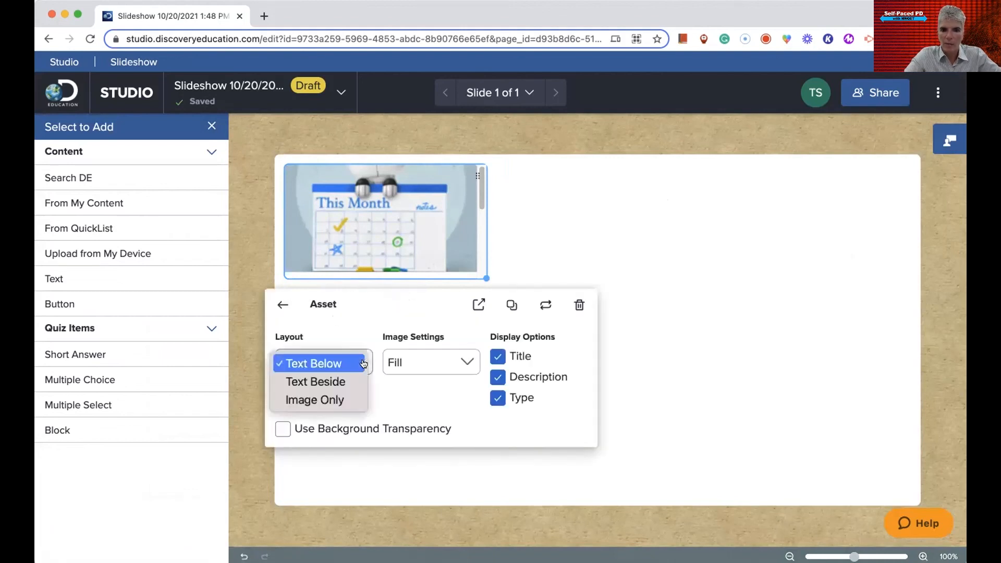
left_click(398, 405)
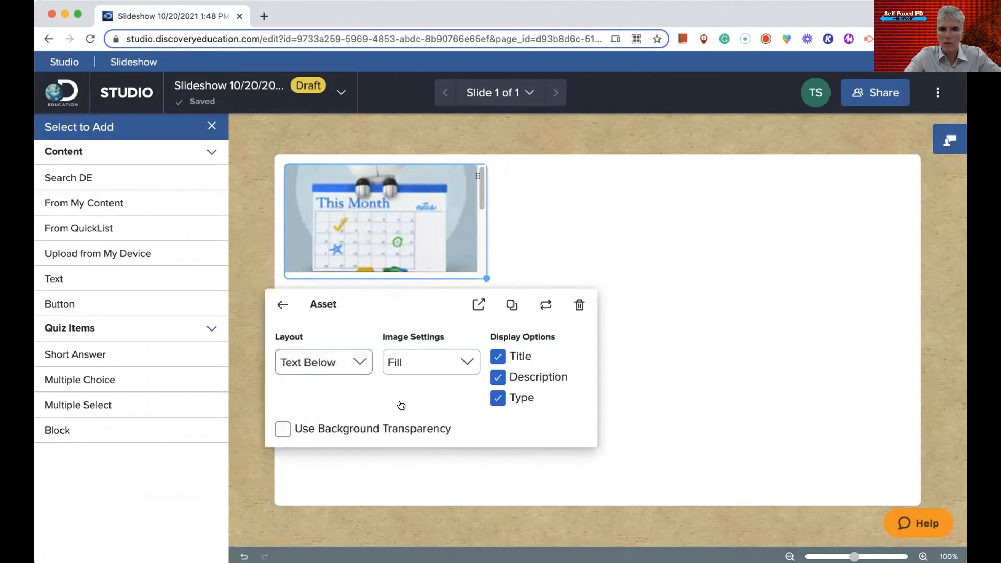
left_click(628, 320)
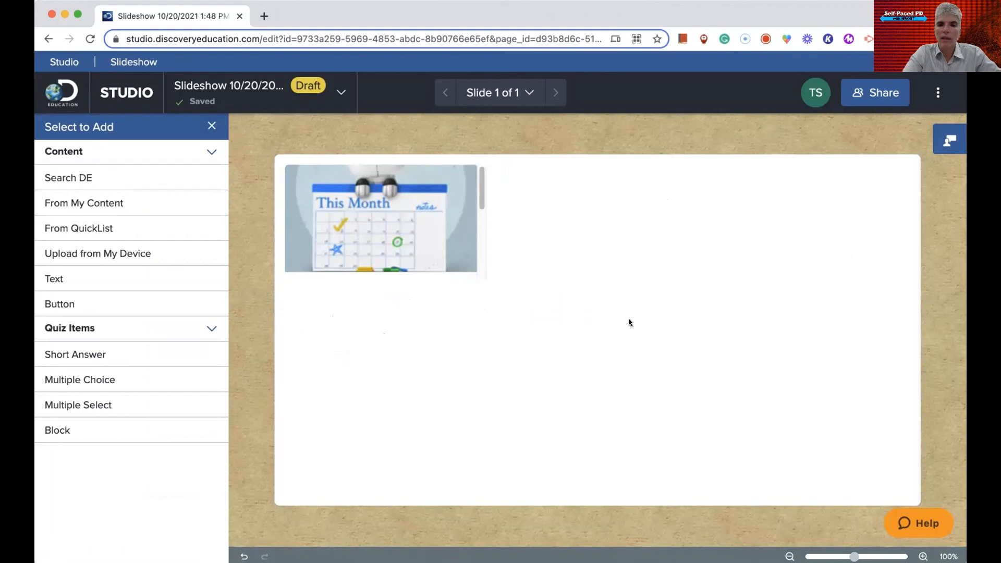
left_click(530, 92)
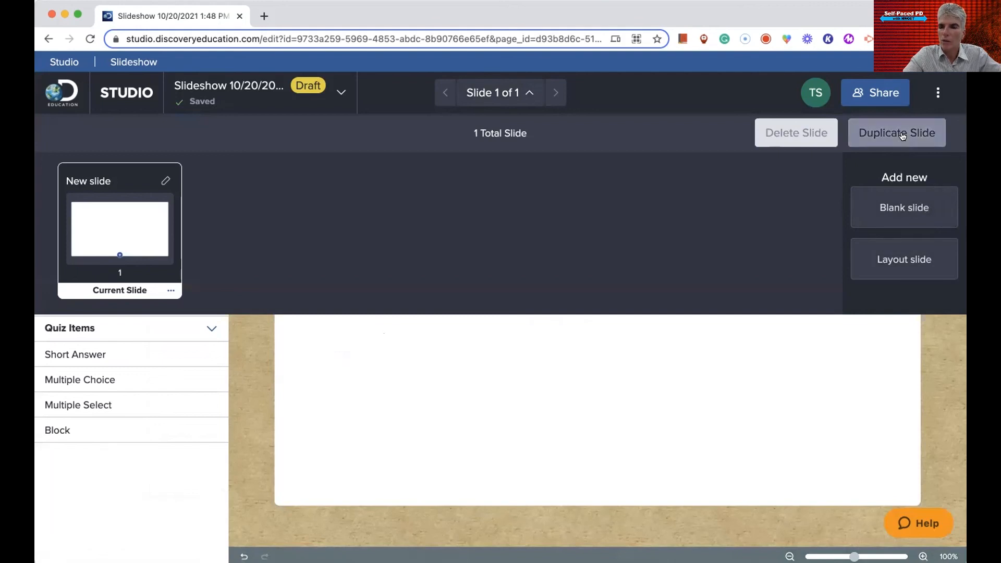
left_click(400, 407)
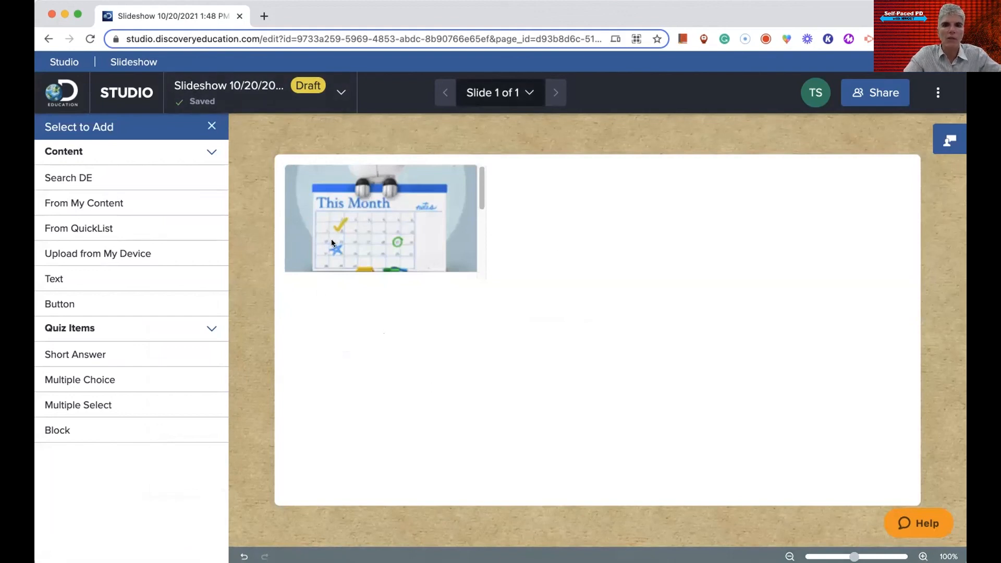
Step: Rename the slideshow as YouTube Studio Example and close its details
left_click(340, 92)
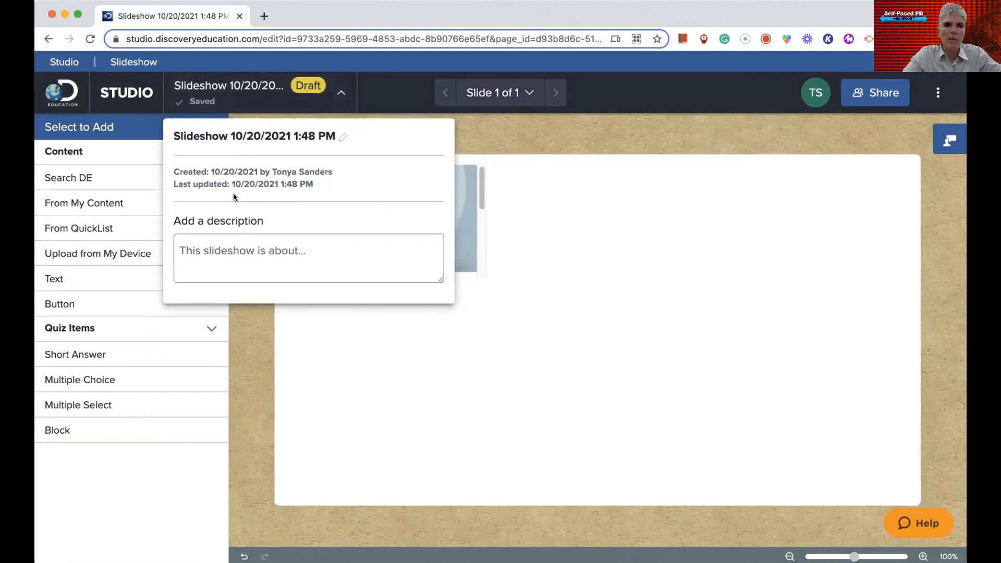
left_click(343, 138)
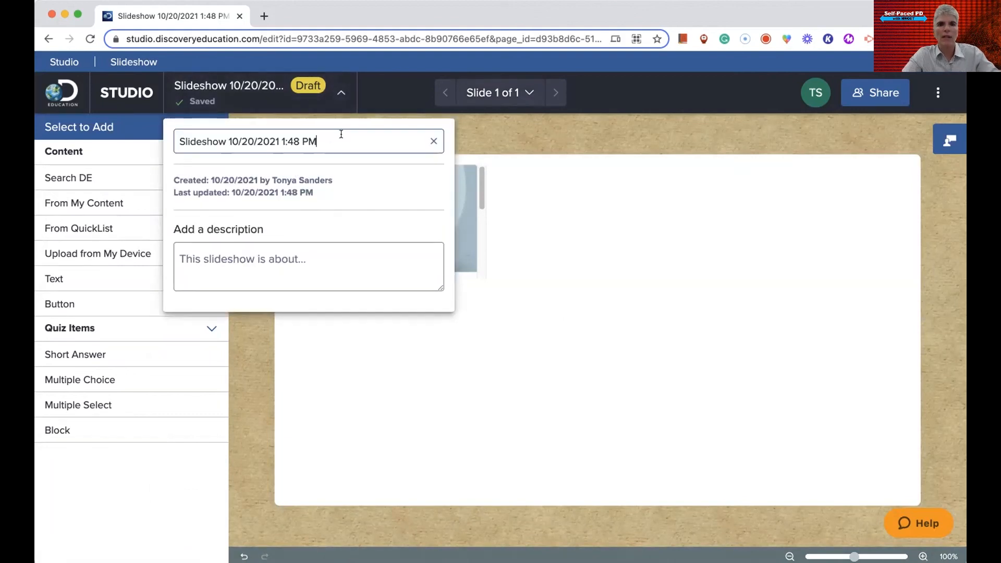
left_click_drag(339, 134, 115, 134)
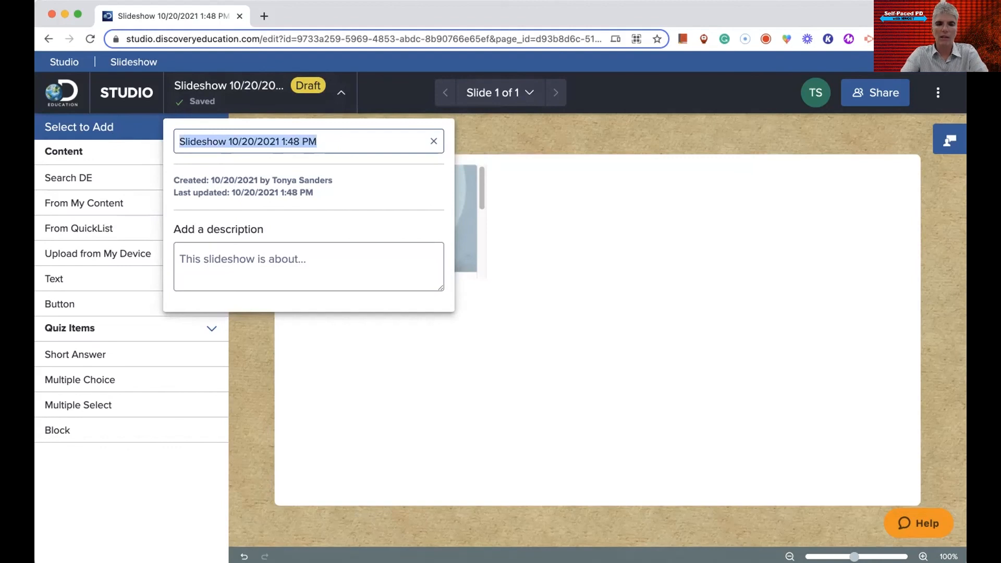
type("YouTube St")
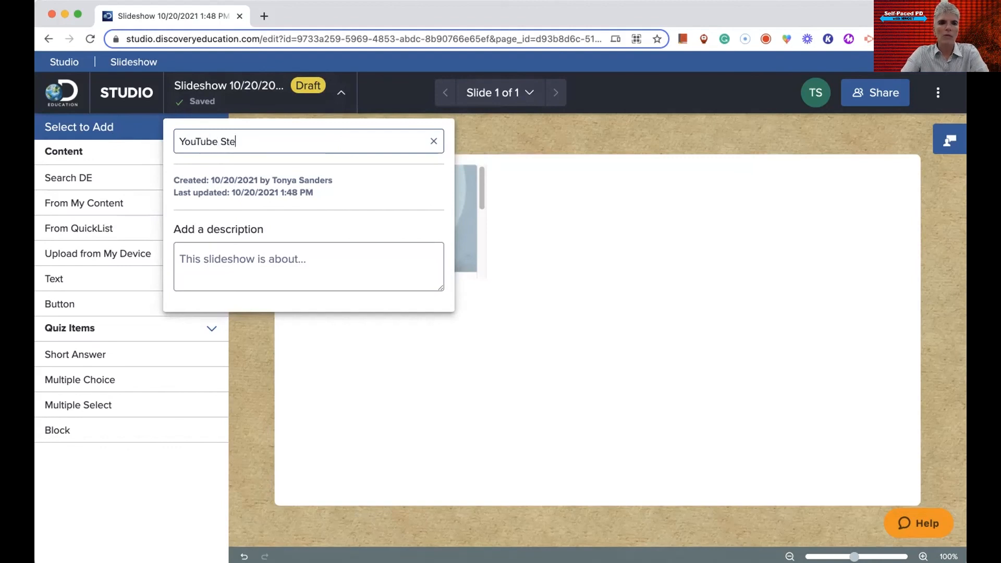
type("udio Exampl")
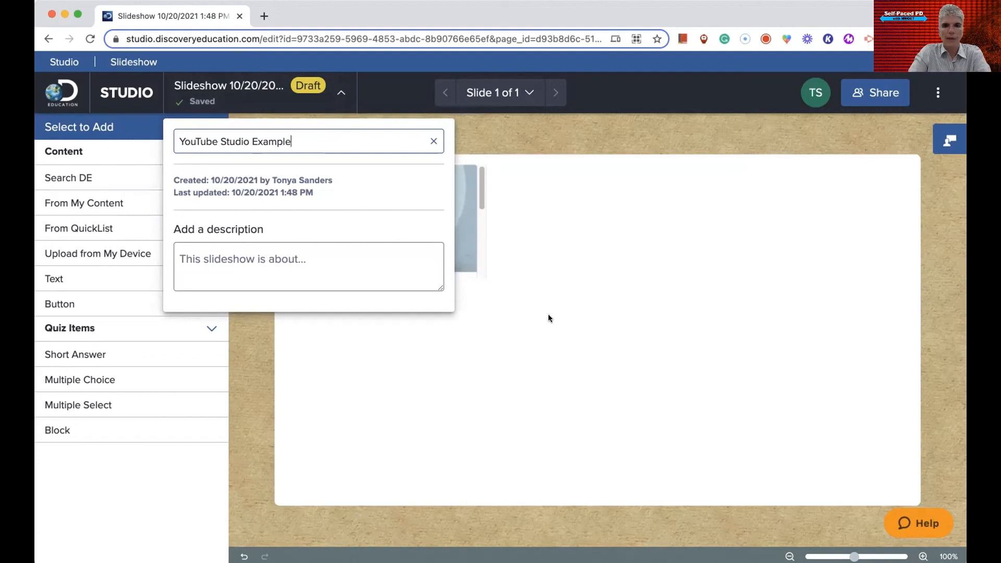
left_click(367, 213)
left_click(557, 377)
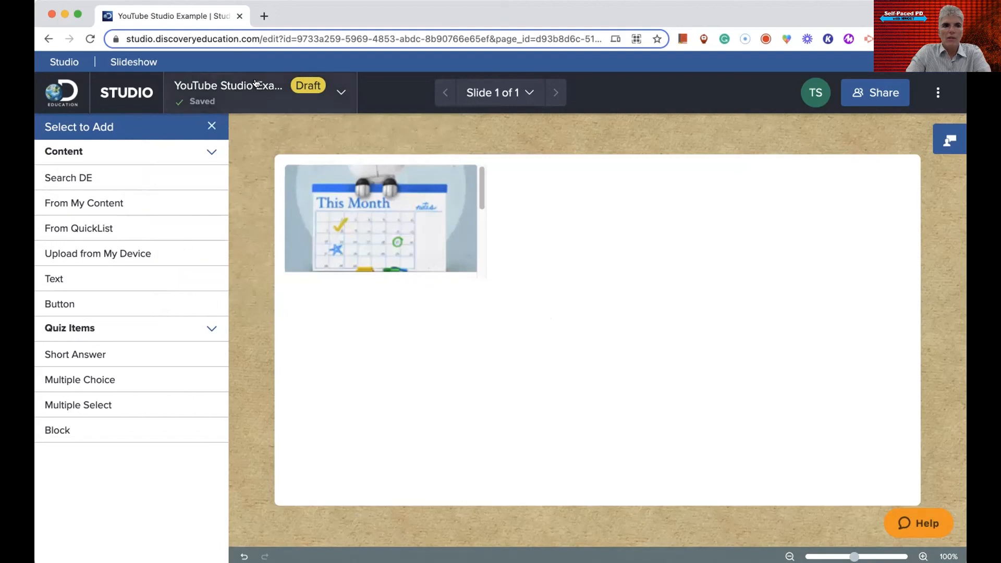
Step: Return to My Studio and check the additional options of the Get Vennnny and Copy of Connect the Dots boards
left_click(106, 93)
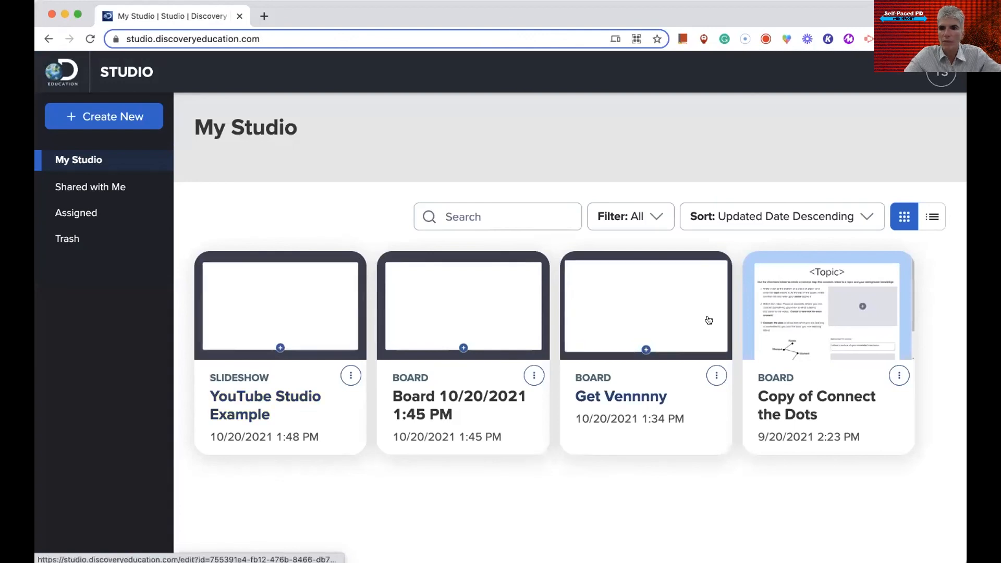
left_click(720, 373)
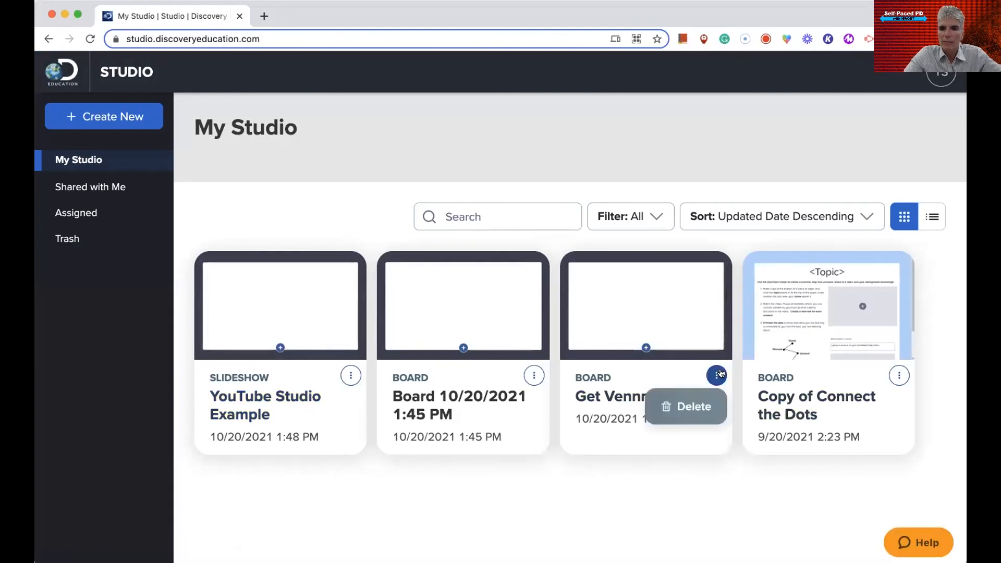
left_click(897, 374)
left_click(931, 388)
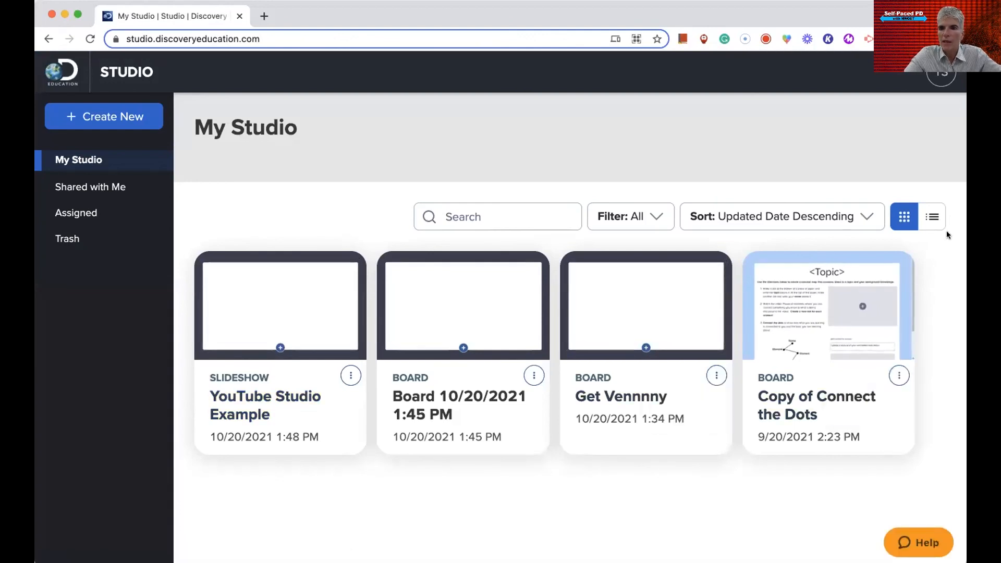